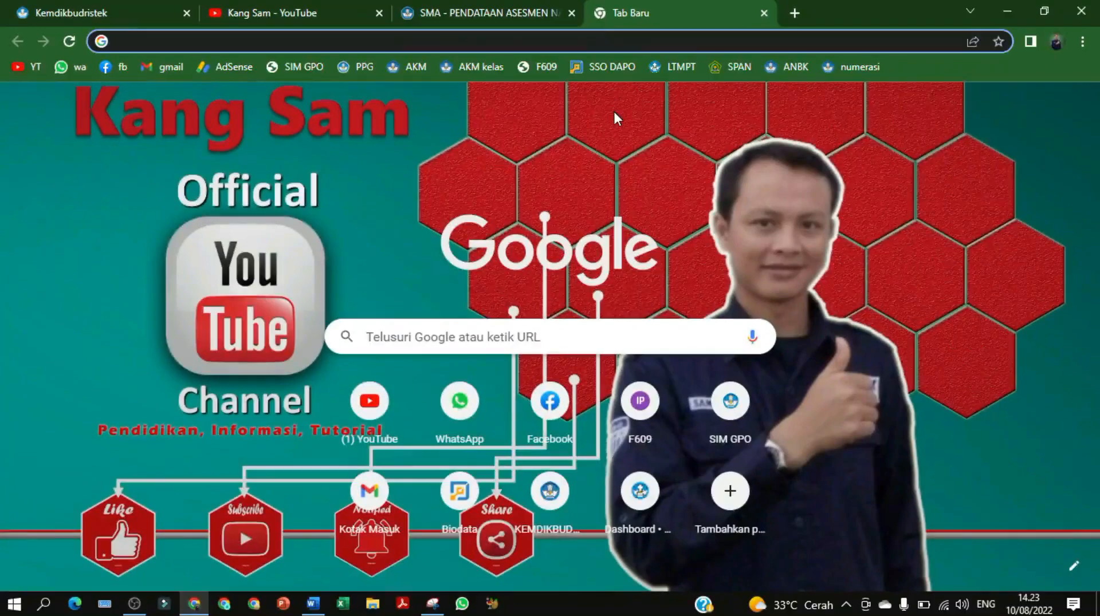
Sign in to anbk.kemdikbud.go.id with the school's username, password and security code
text(anb)
key(Return)
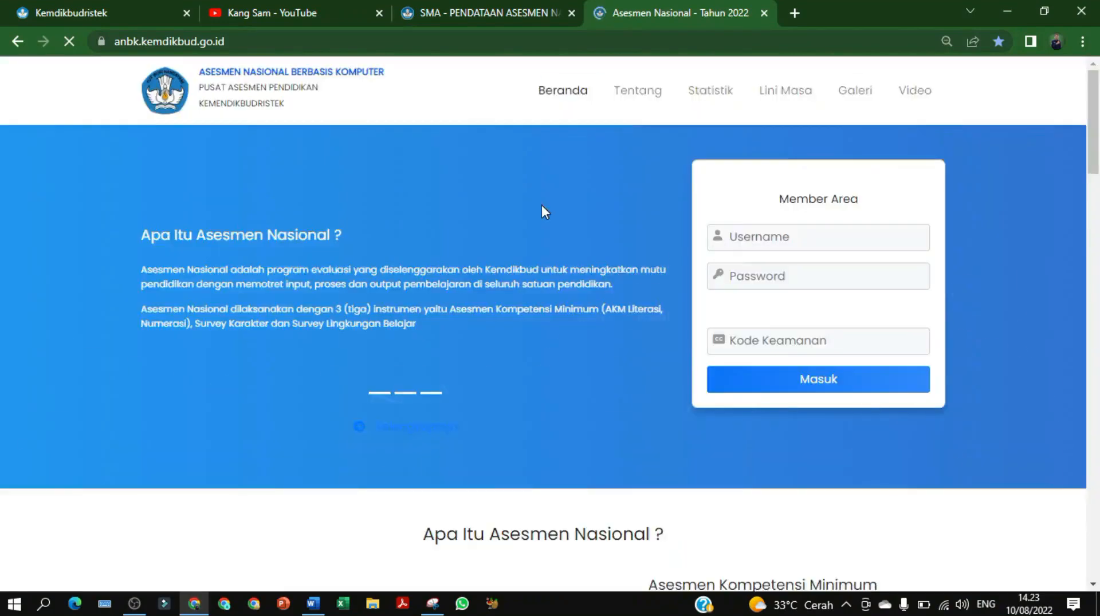
click(786, 409)
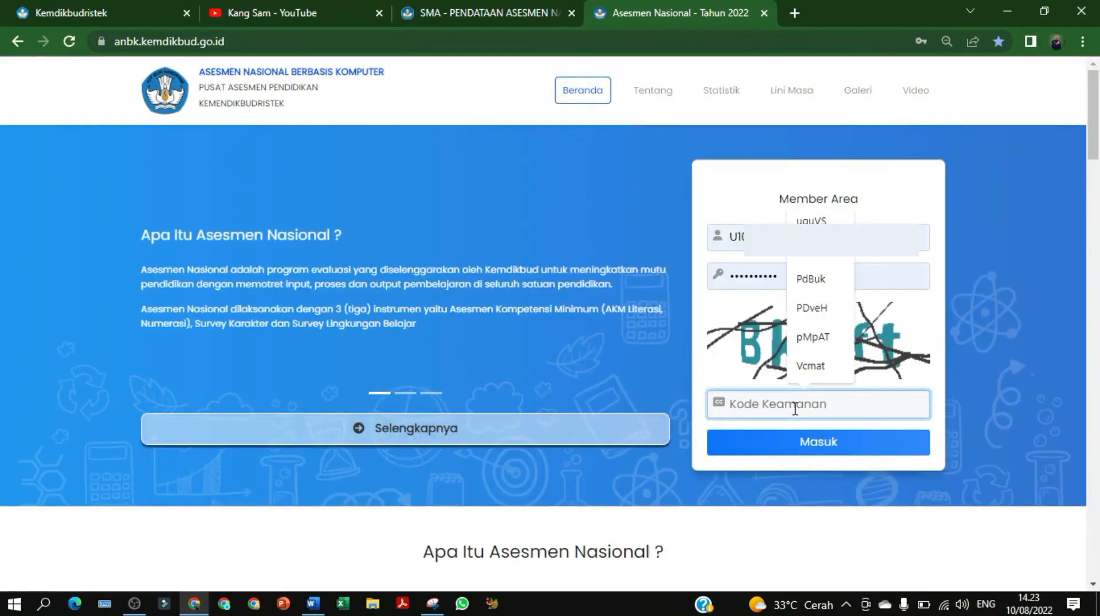
text(Bkcft)
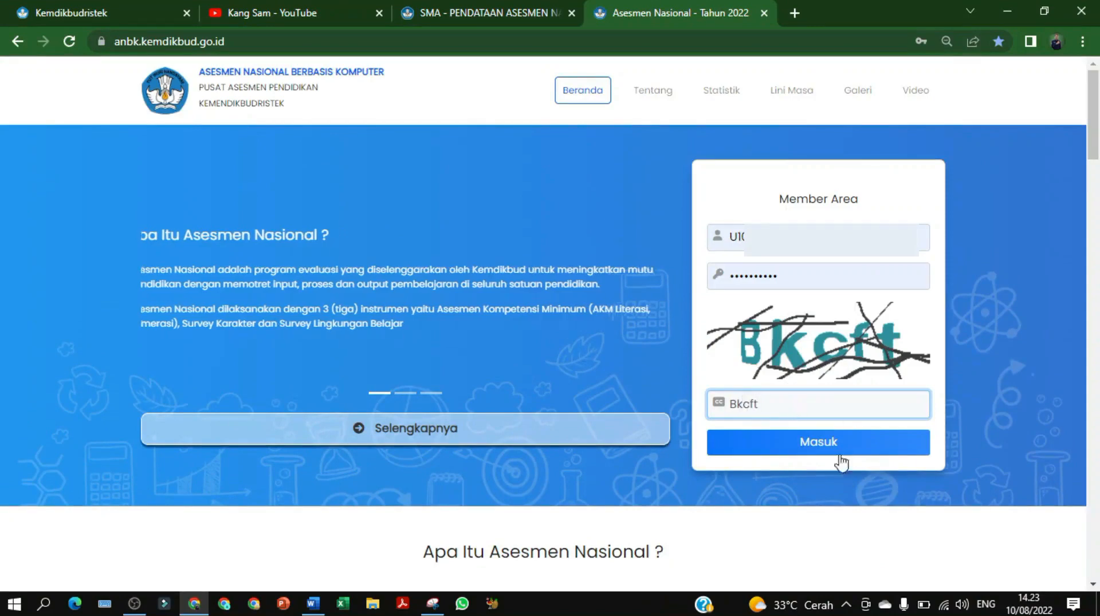
click(821, 452)
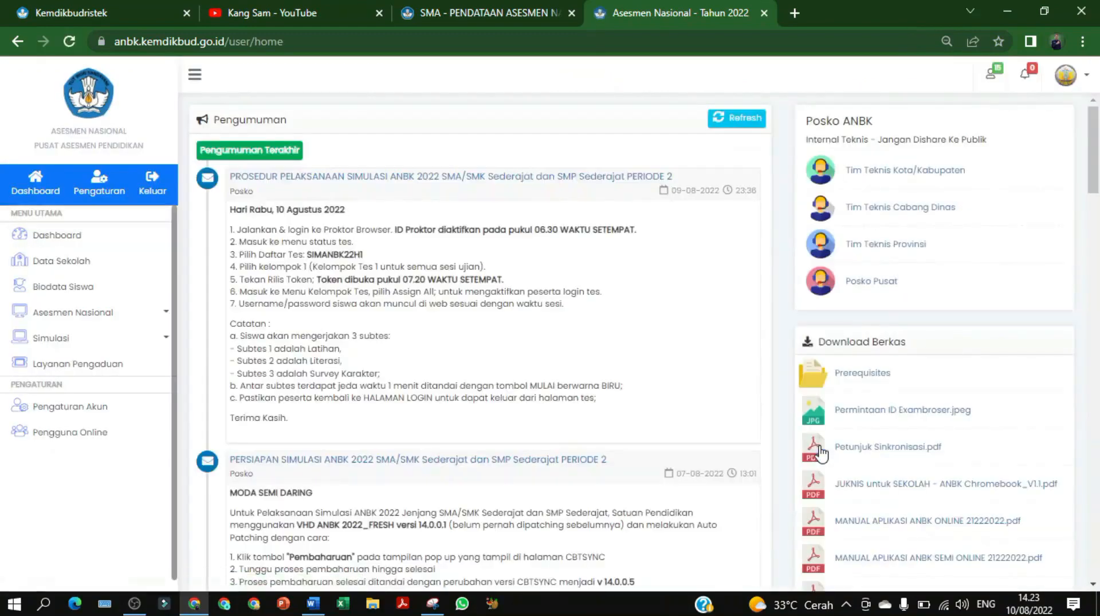
Open Biodata Siswa to list the 50 sampled class-11 SMA/MA students
click(59, 288)
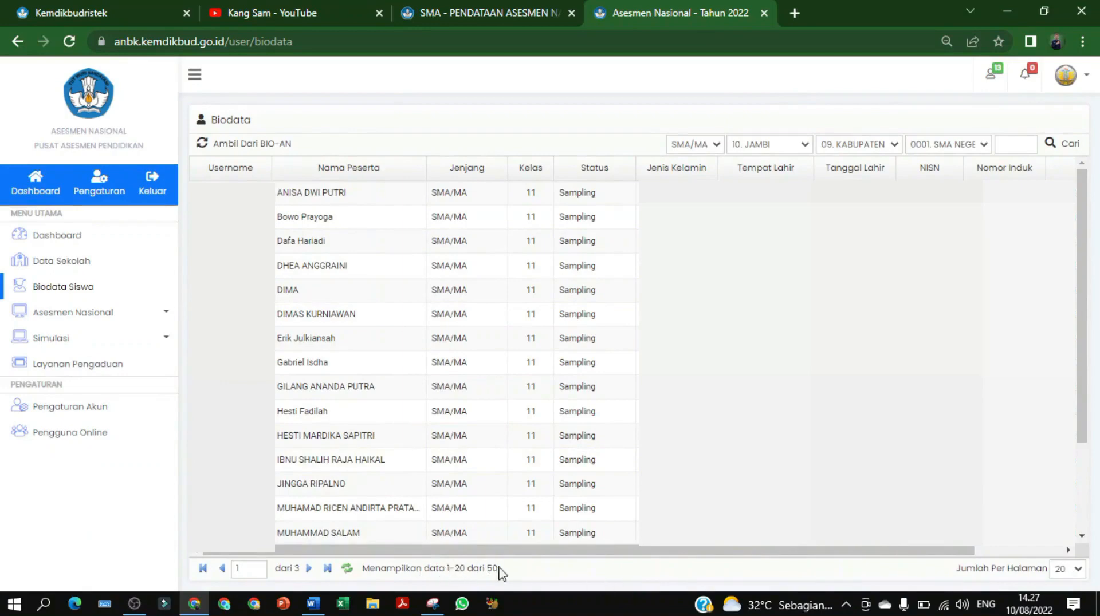
Re-pull the student data via Ambil Dari BIO-AN, confirming and dismissing the completion message
scroll(344, 321, down, 2)
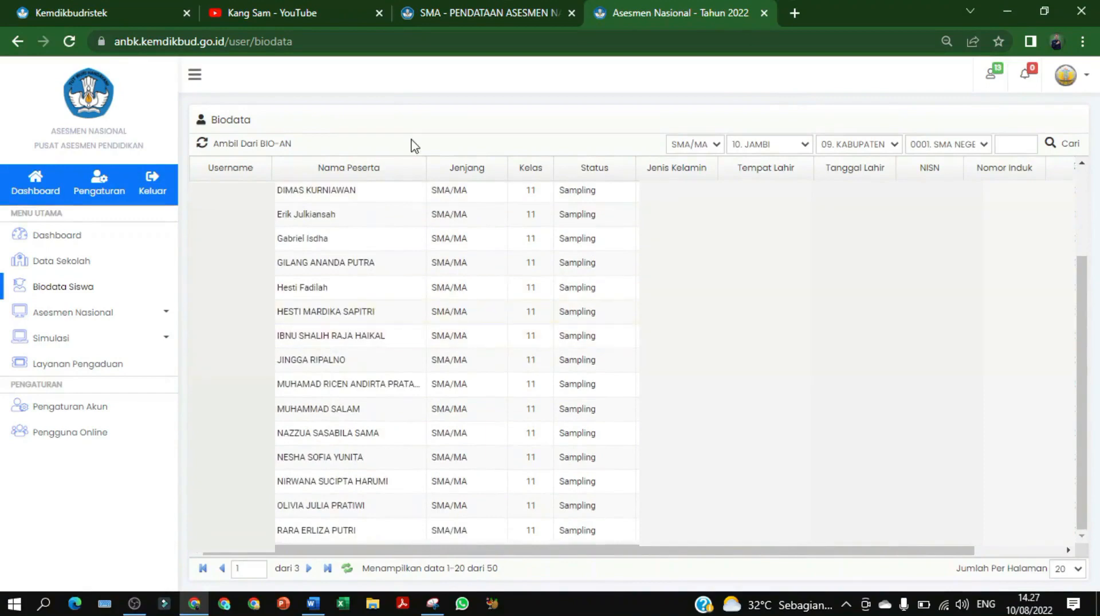
scroll(248, 173, up, 2)
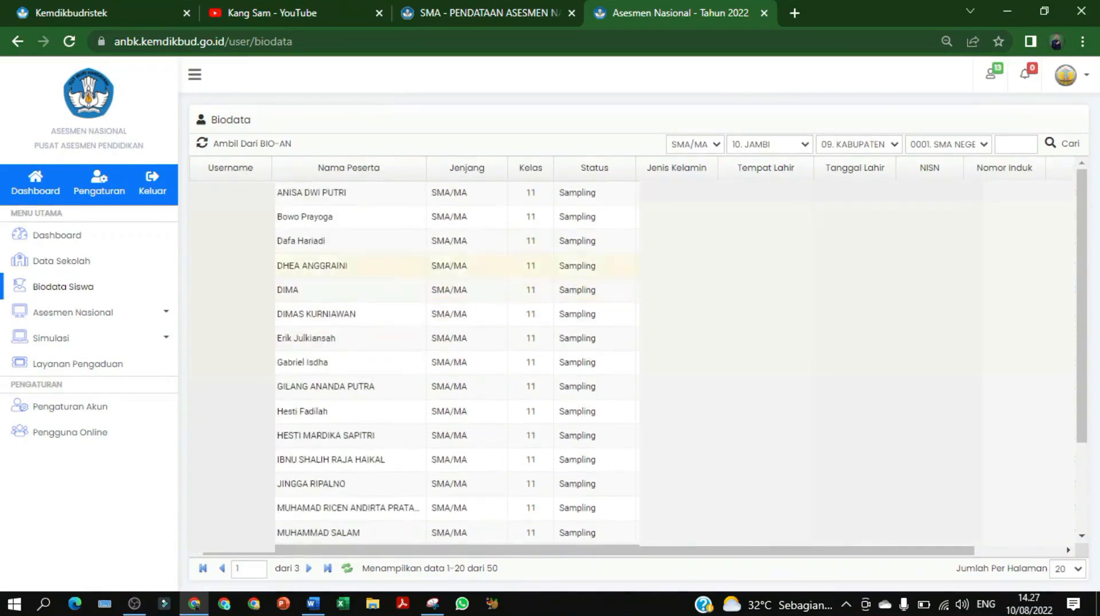
click(225, 146)
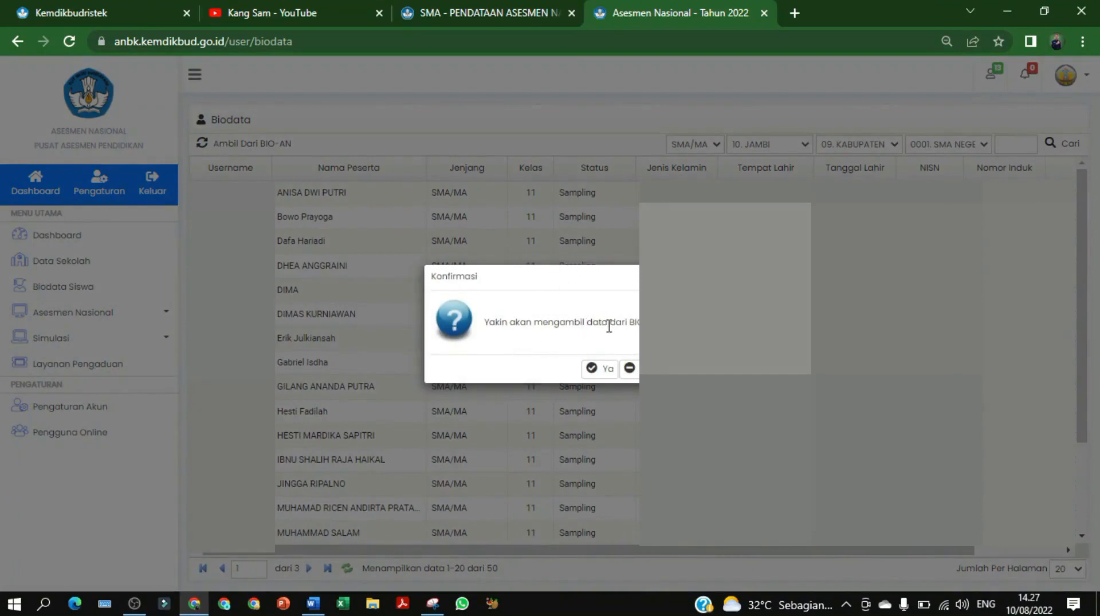
click(604, 371)
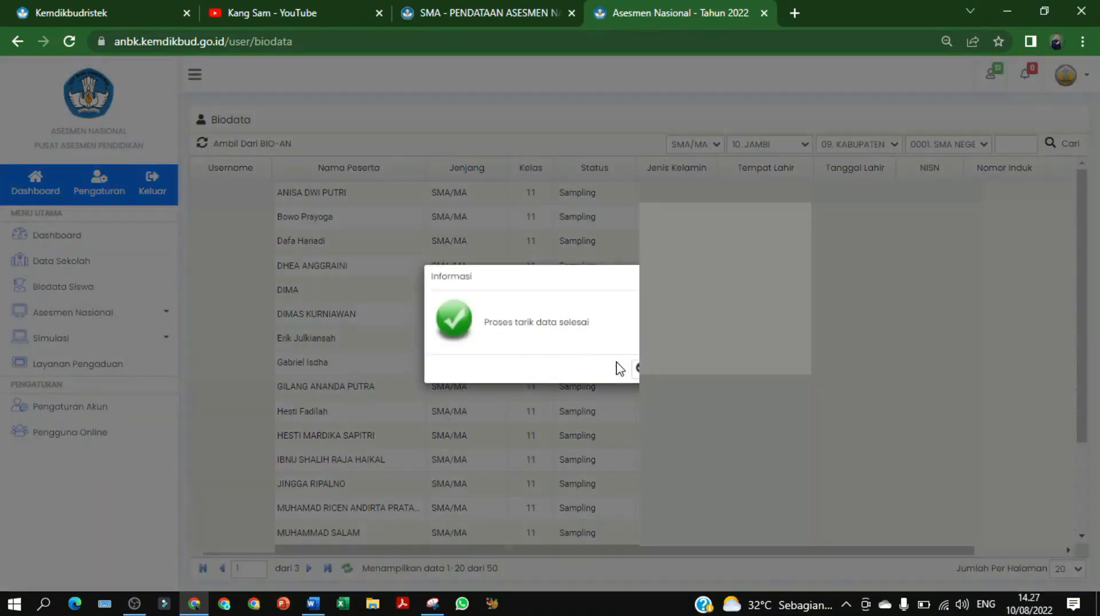
click(642, 369)
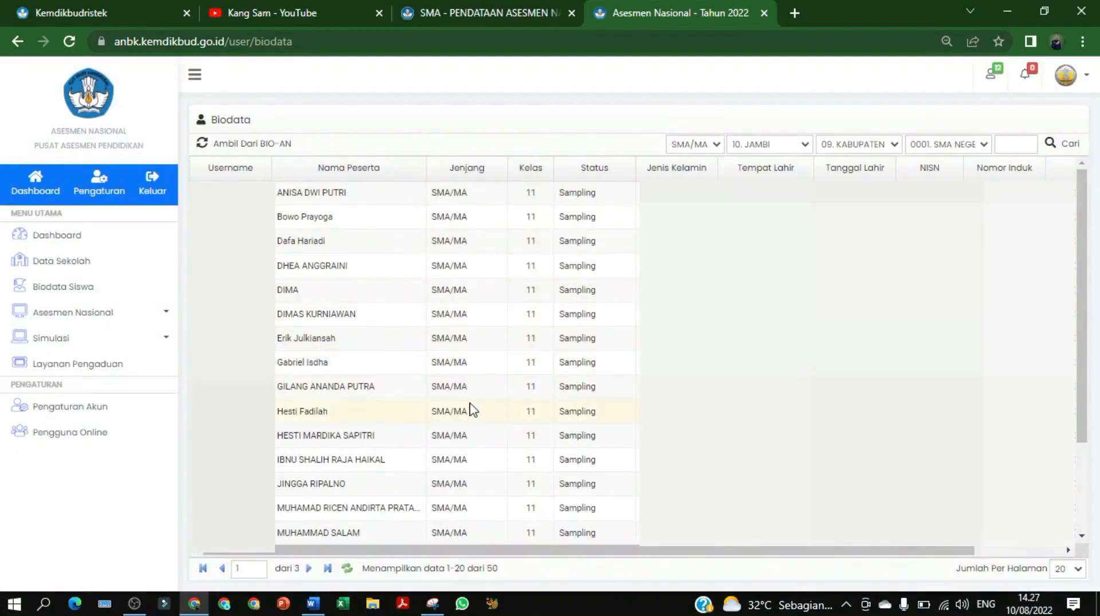
scroll(471, 410, down, 3)
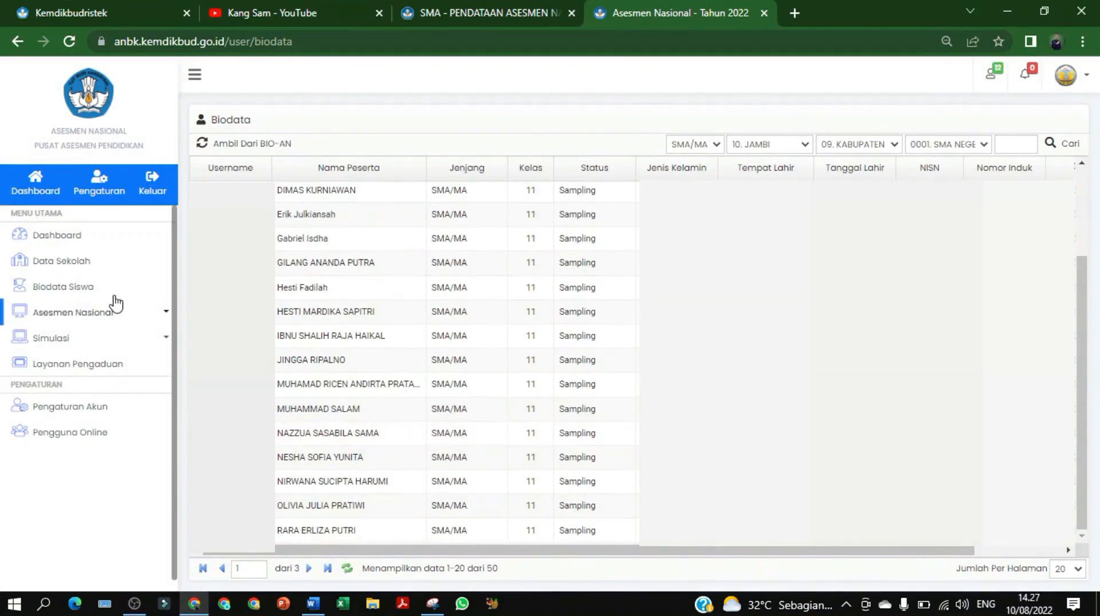
Open Komputer Proktor under Asesmen Nasional to view the proctor computer entry
click(167, 315)
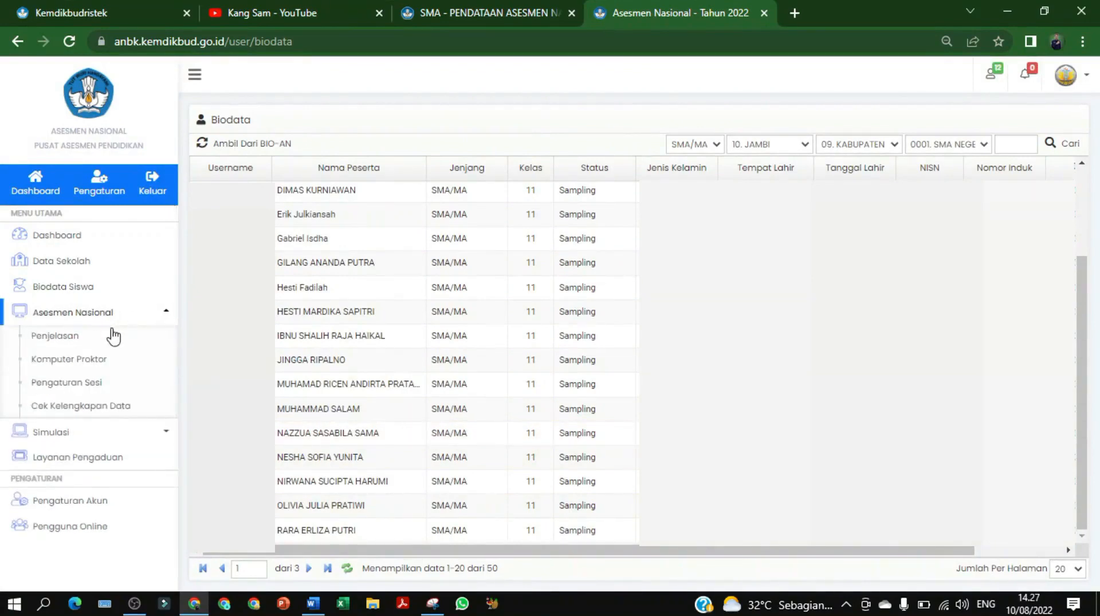
click(70, 338)
click(65, 360)
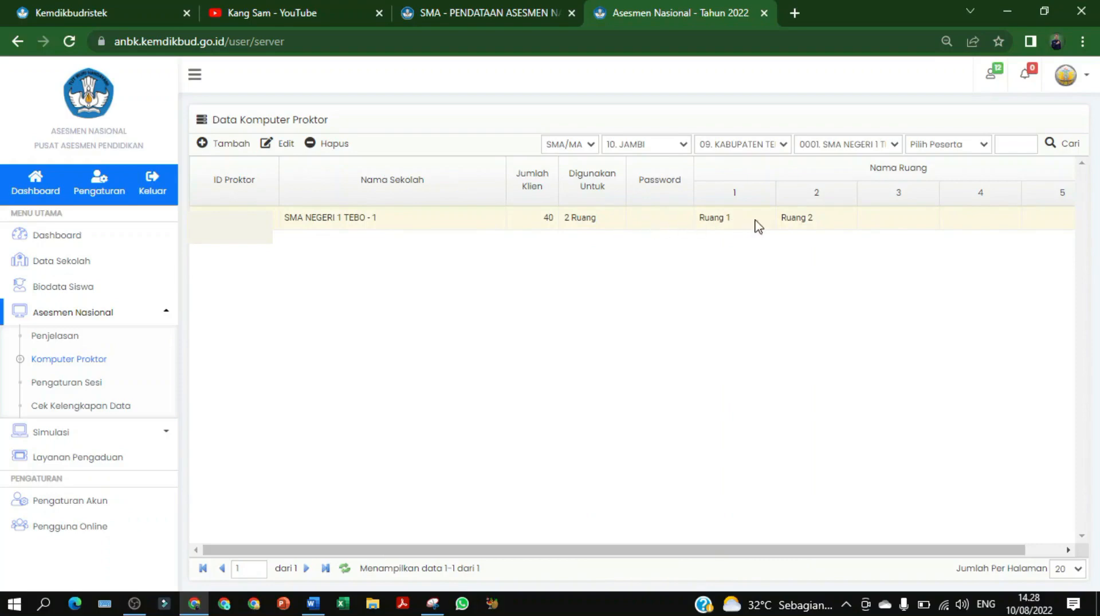
Edit SMA NEGERI 1 TEBO - 1, verifying 40 clients in Ruang 1 and Ruang 2, and save
click(287, 217)
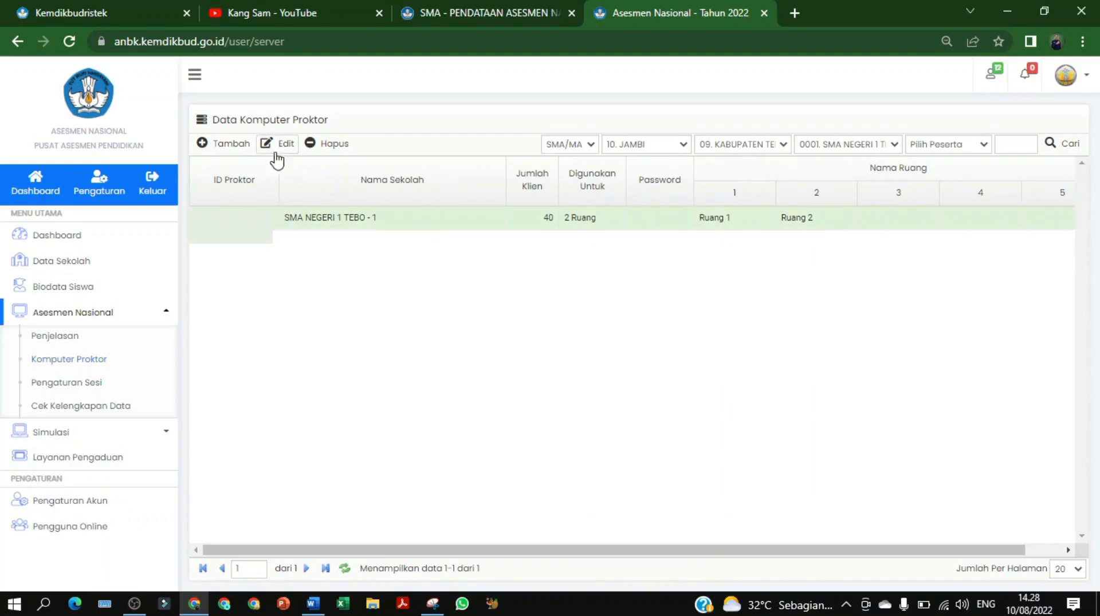
click(282, 146)
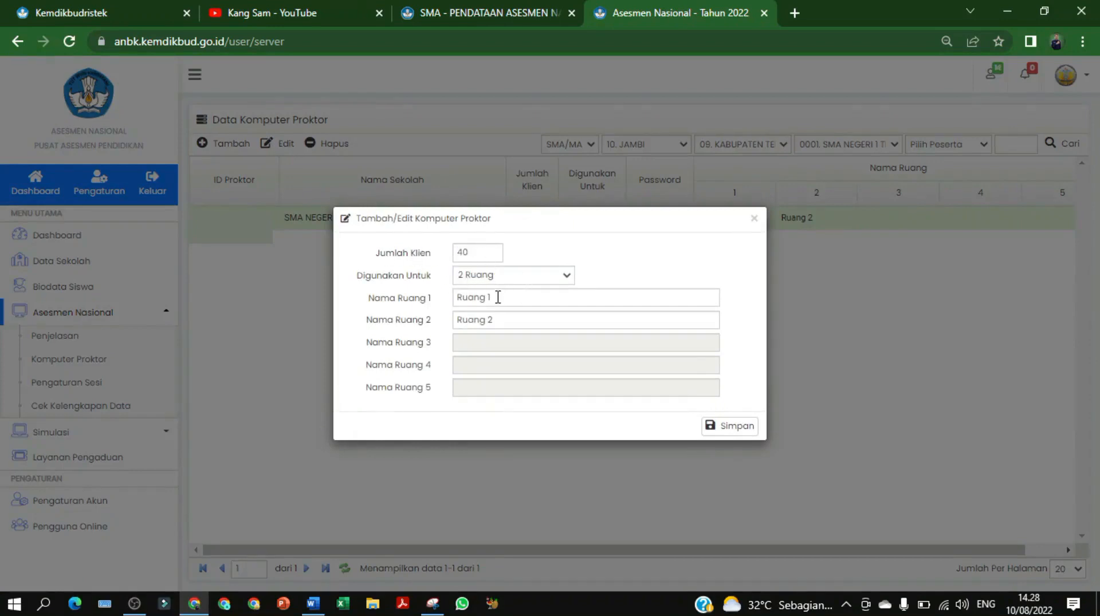
click(510, 327)
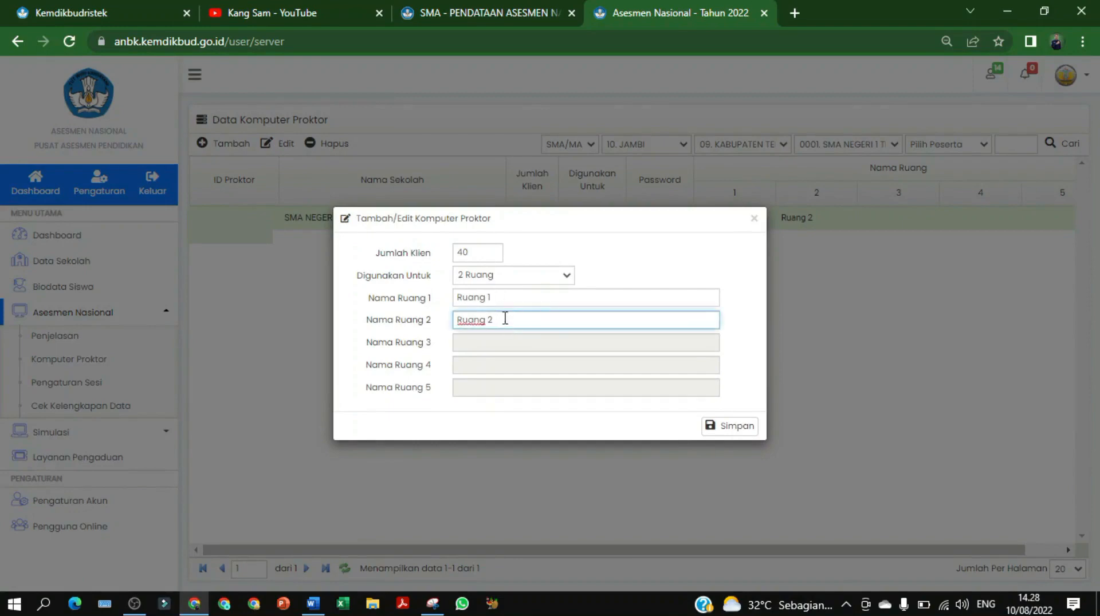
click(735, 431)
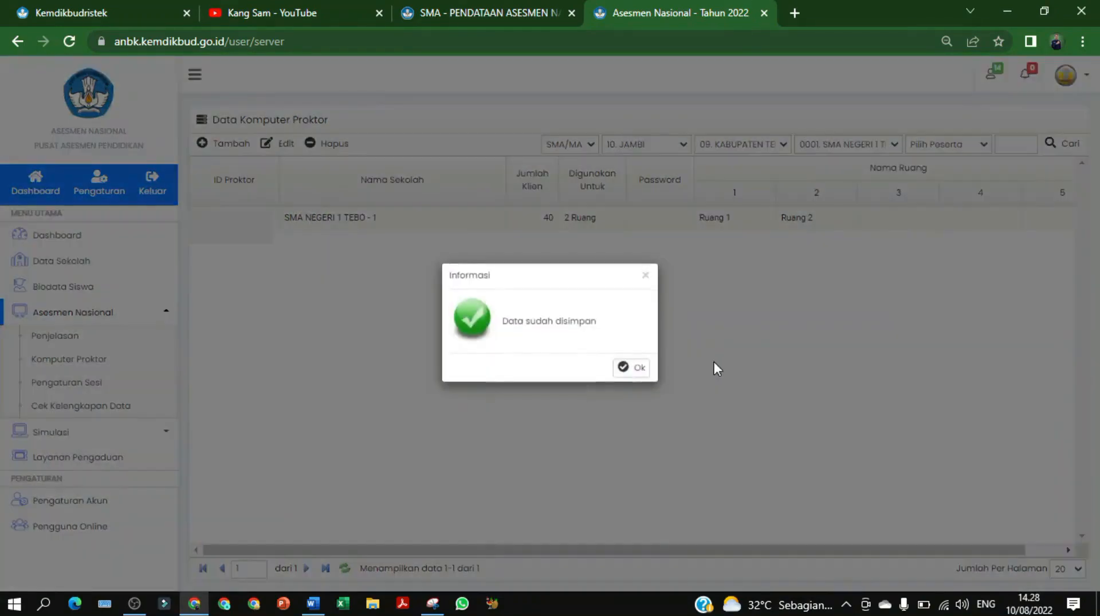
click(633, 367)
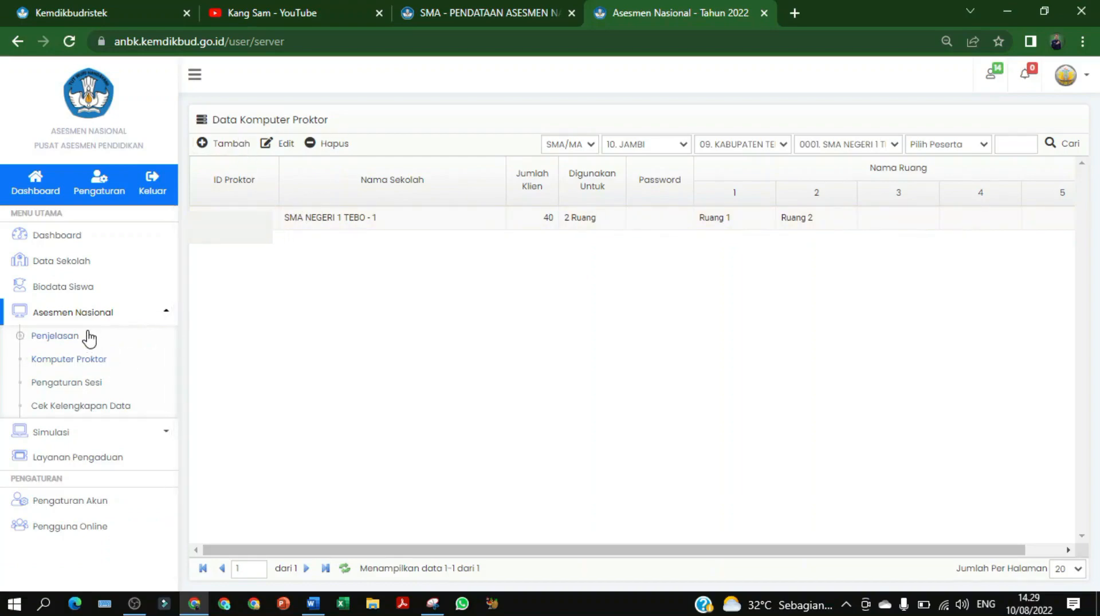
Open Pengaturan Sesi and filter the participants to SMA/MA
click(69, 384)
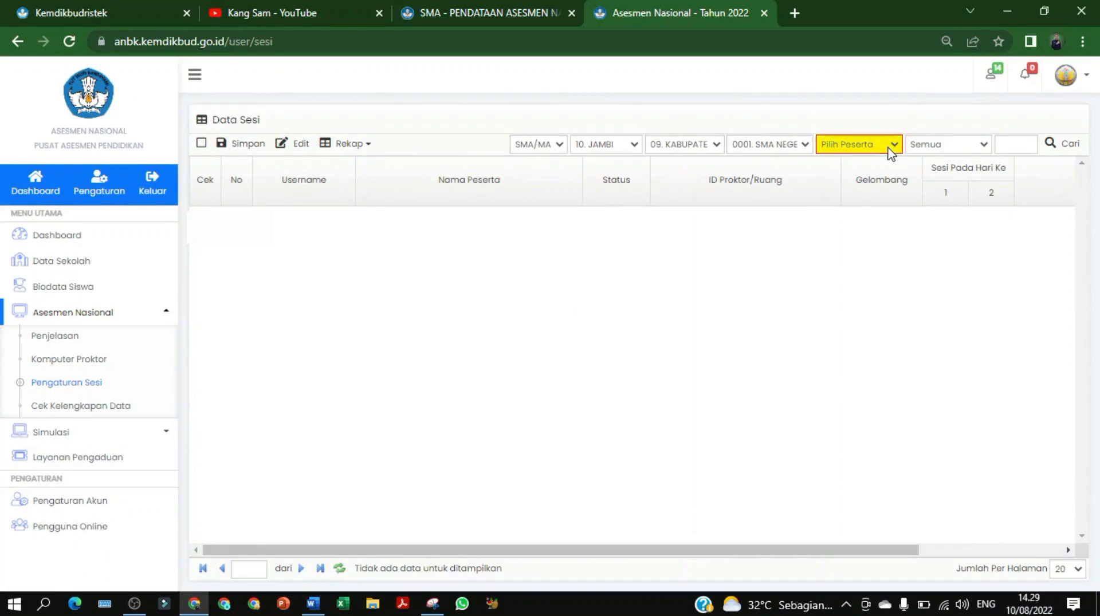
click(859, 143)
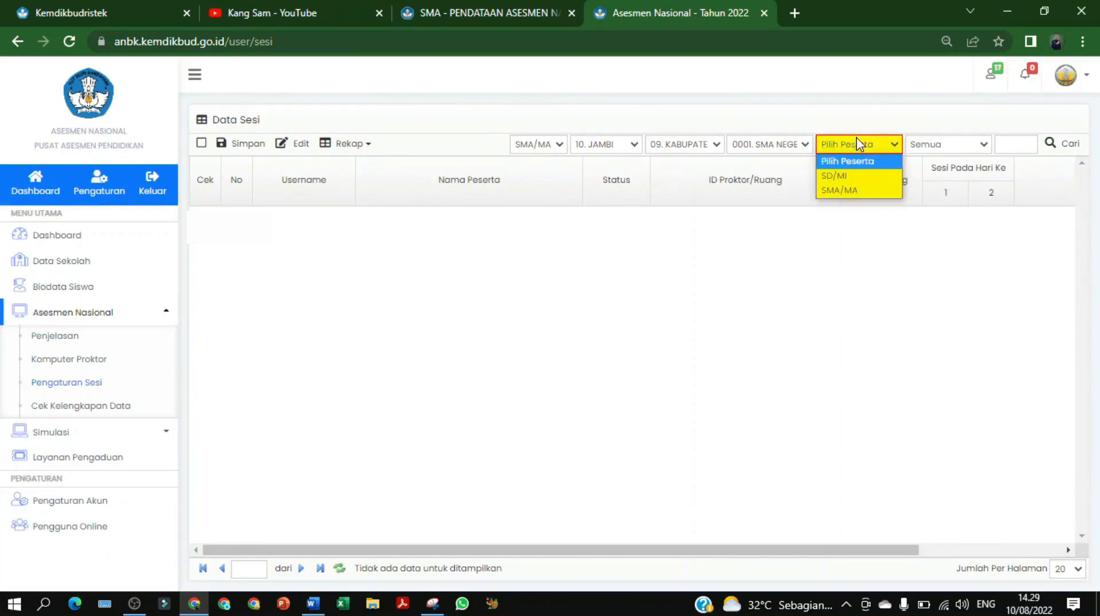
click(856, 191)
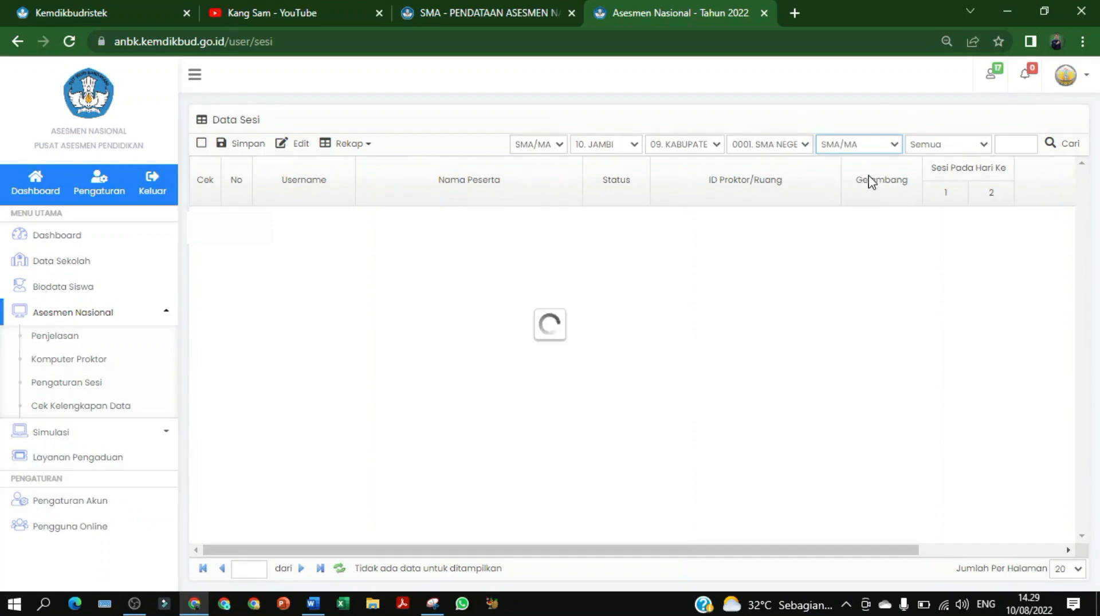
key(Tab)
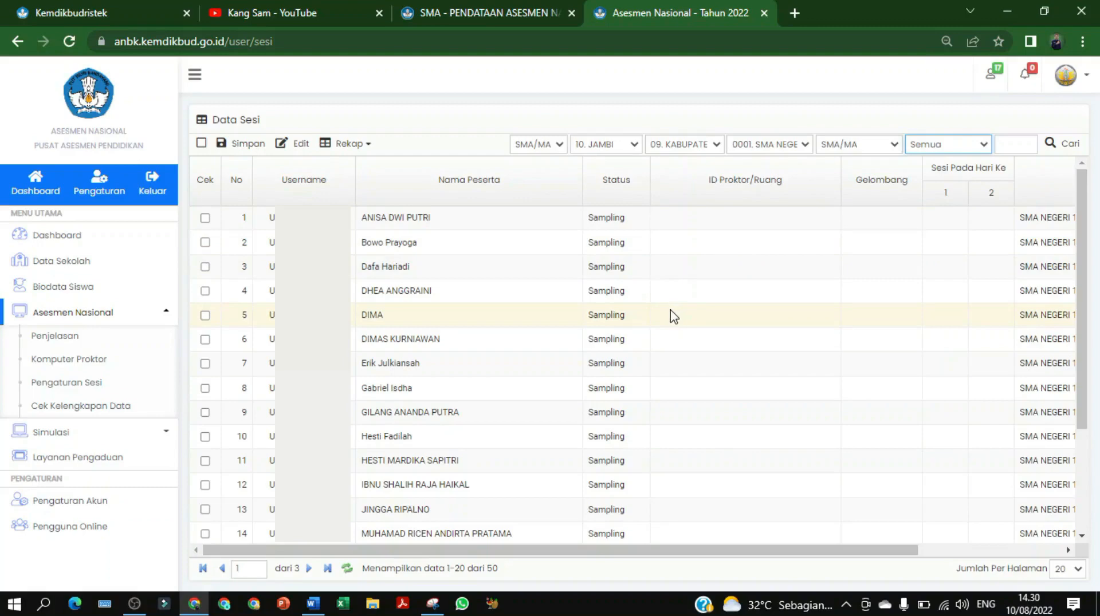
Start Excel with a new blank workbook
scroll(252, 361, down, 3)
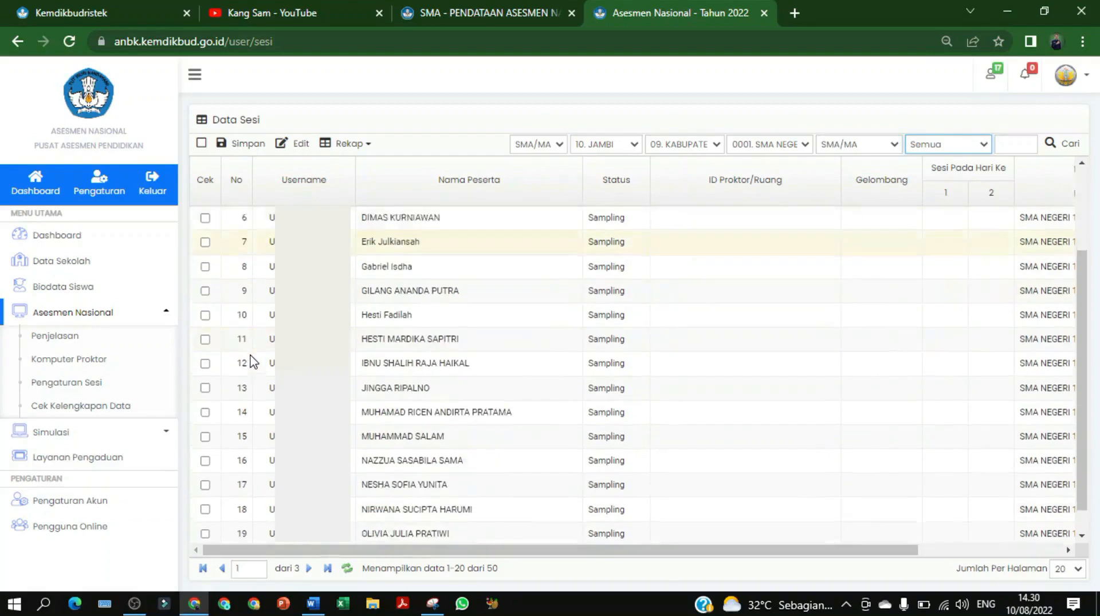
scroll(455, 376, up, 3)
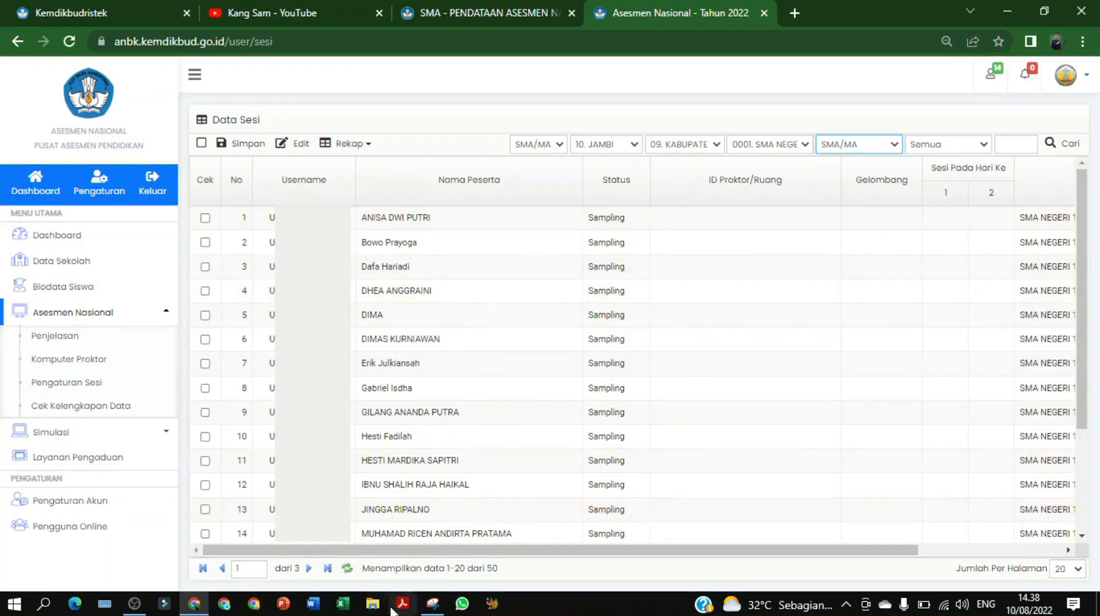
click(342, 603)
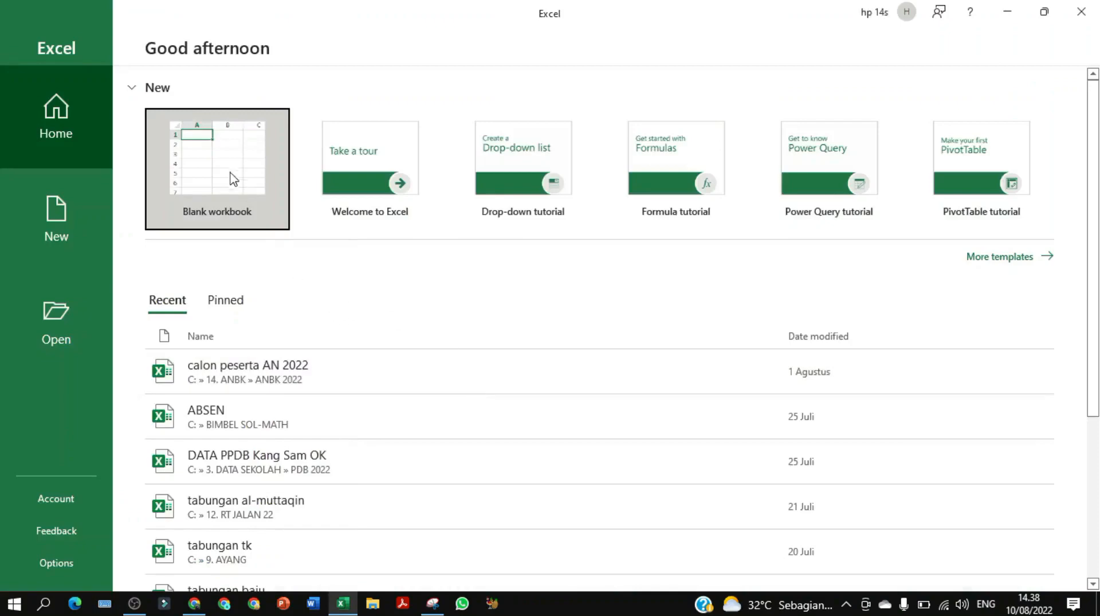
click(233, 180)
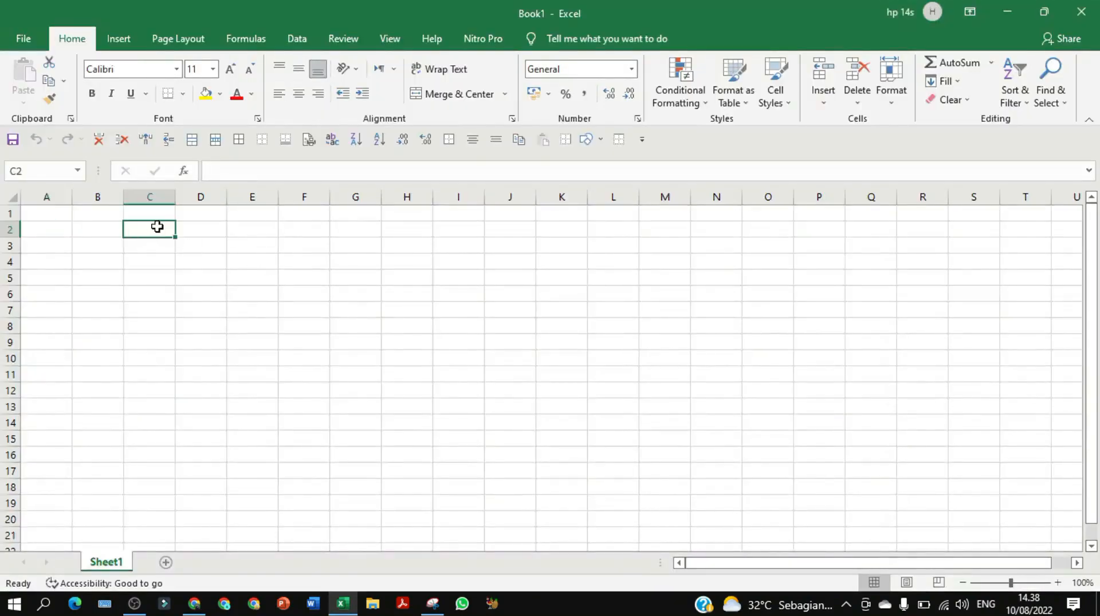
Enter the total 45 in C2 and centre it
drag(154, 226, 206, 228)
click(192, 139)
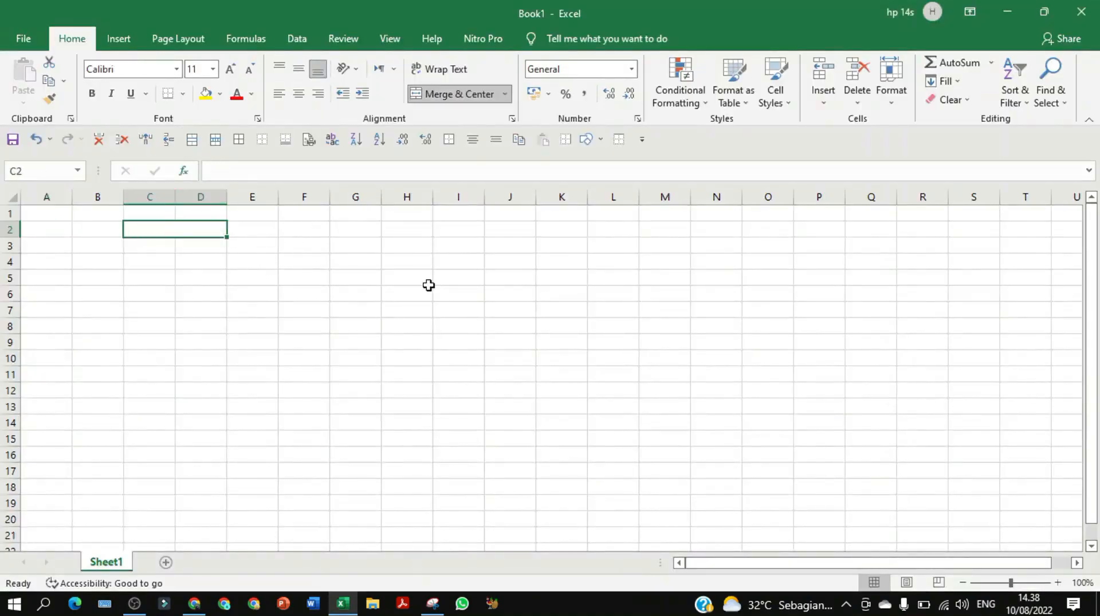
text(45)
click(248, 298)
click(181, 233)
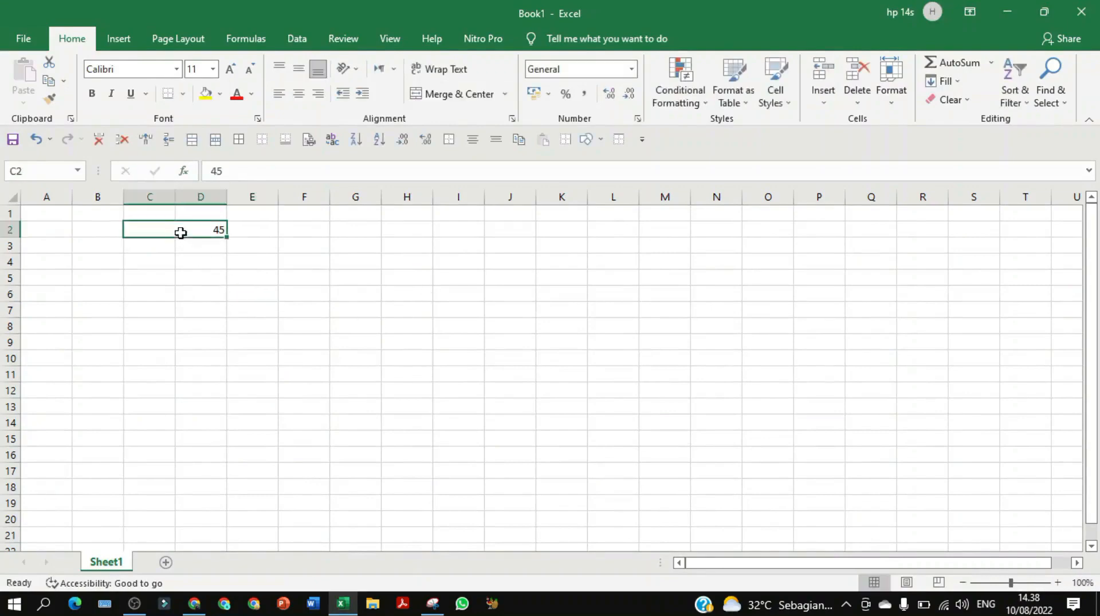
click(298, 93)
click(298, 69)
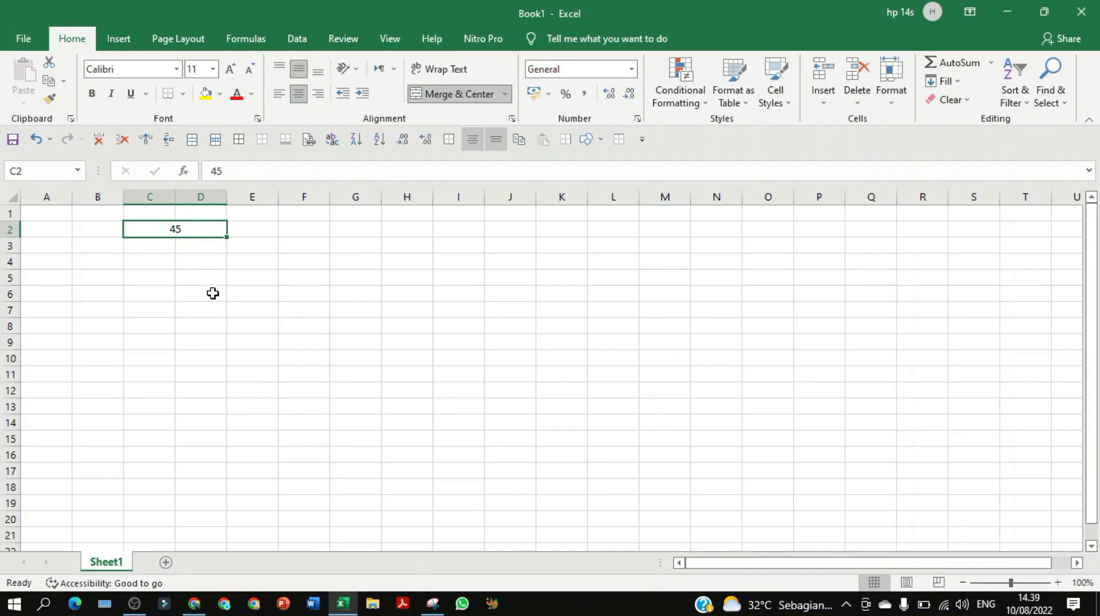
key(ctrl+z)
Add Ruang 1 and Ruang 2 column headings and Sesi 1 / Sesi 2 row labels
click(158, 249)
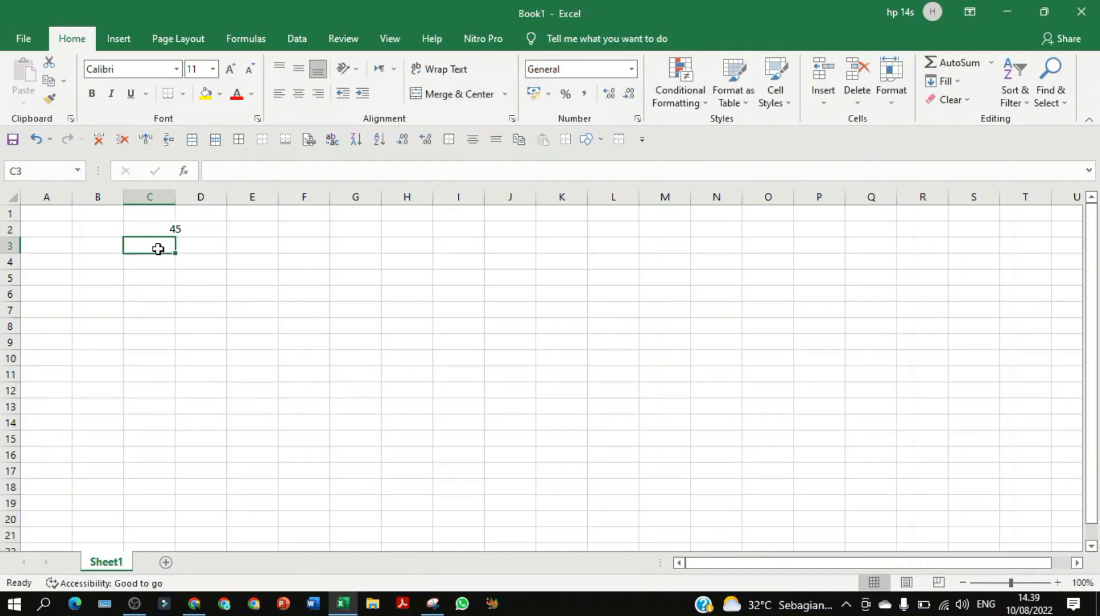
text(Ruang 1)
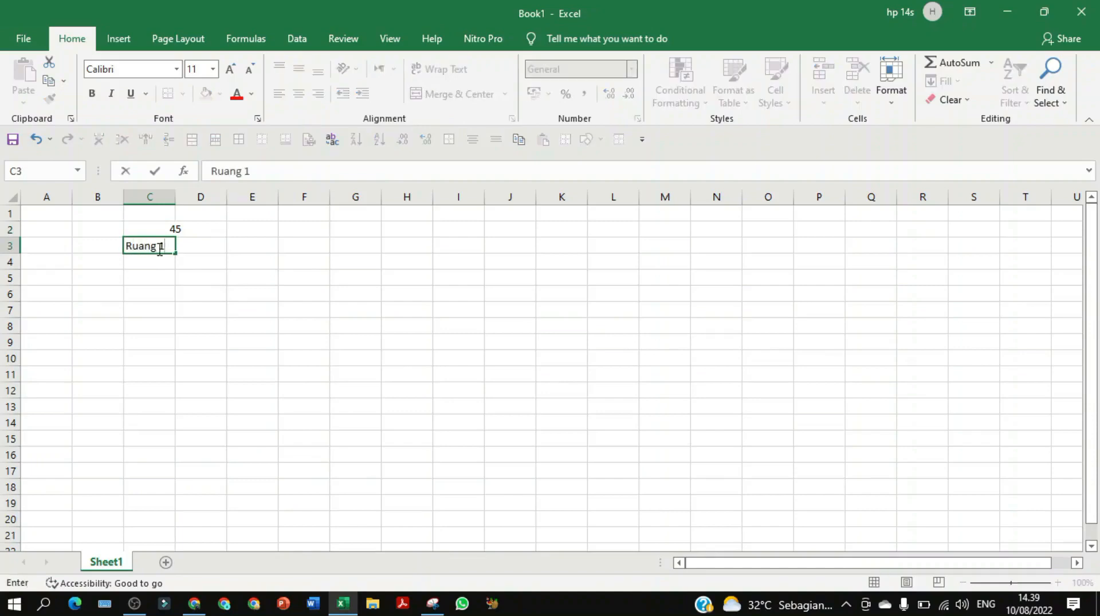
key(Tab)
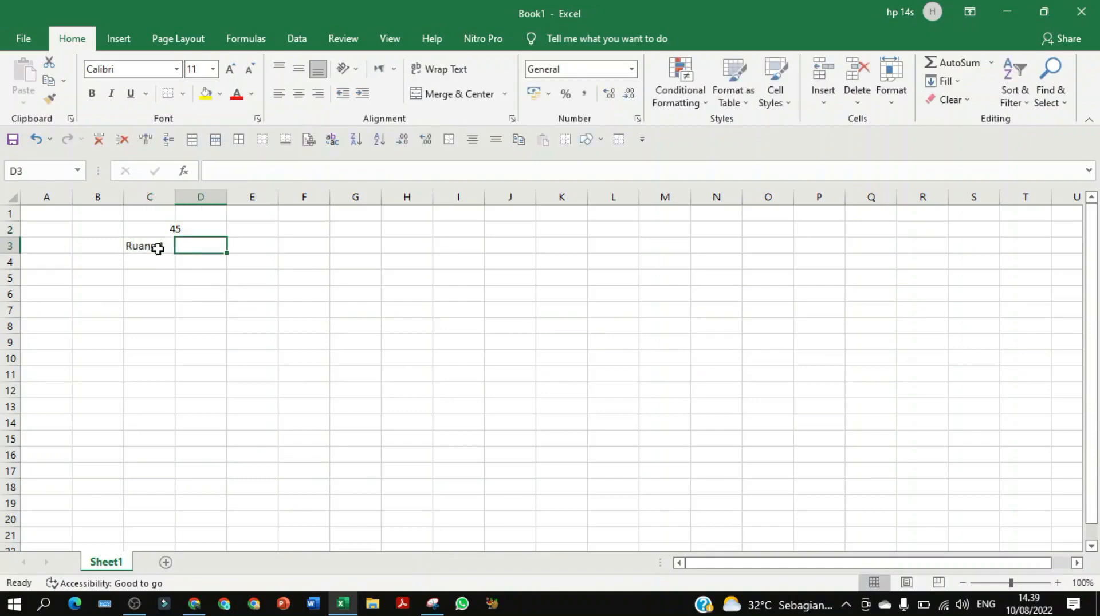
text(Ruang 2)
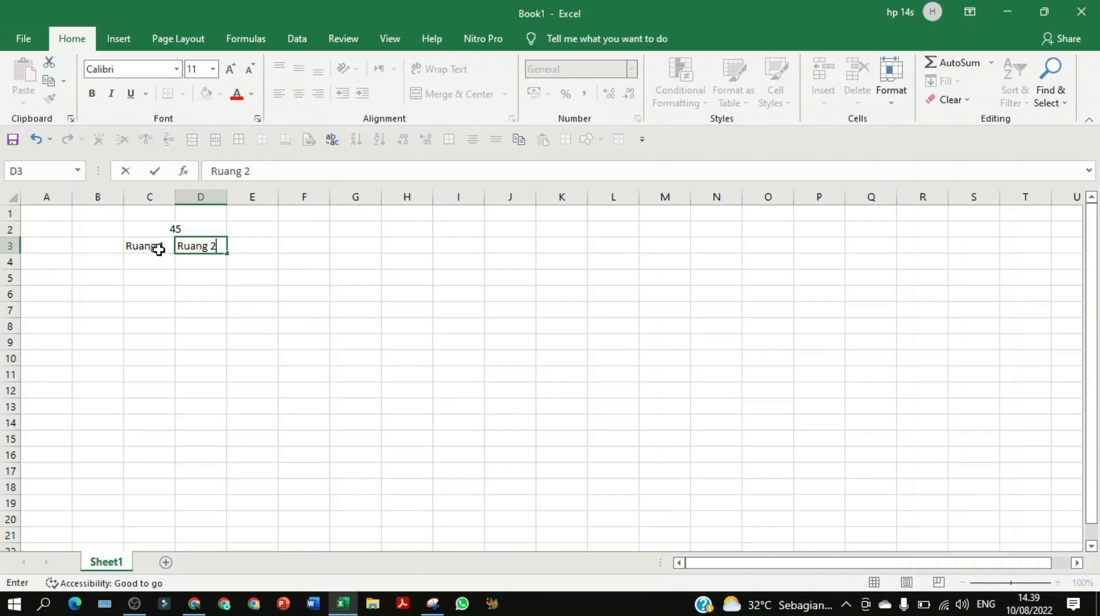
click(179, 292)
click(110, 265)
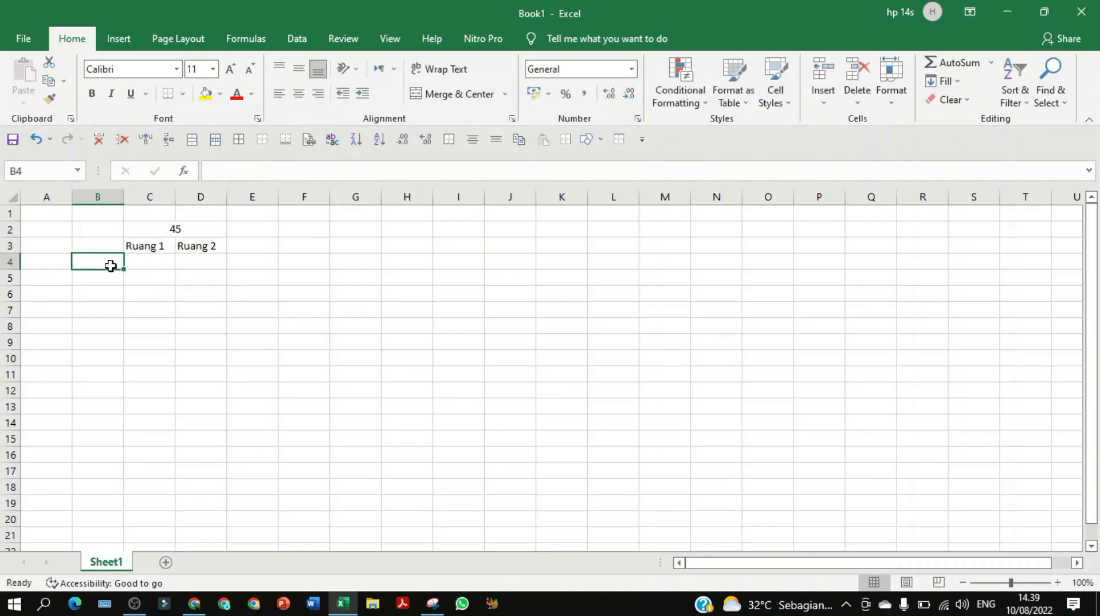
text(Sesi)
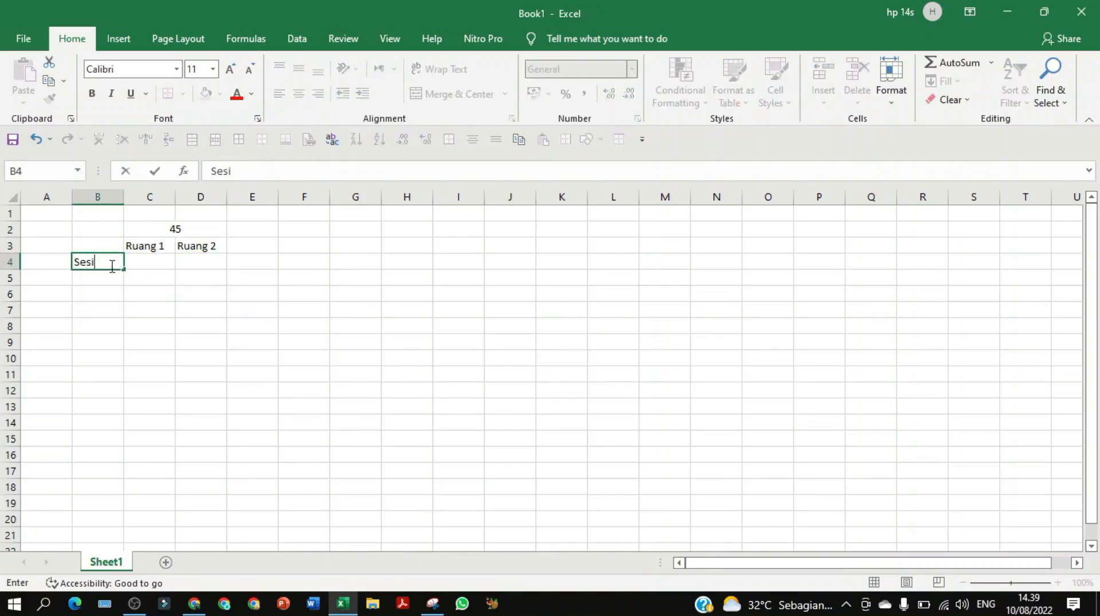
text( 1)
key(Return)
text(Sesi 2)
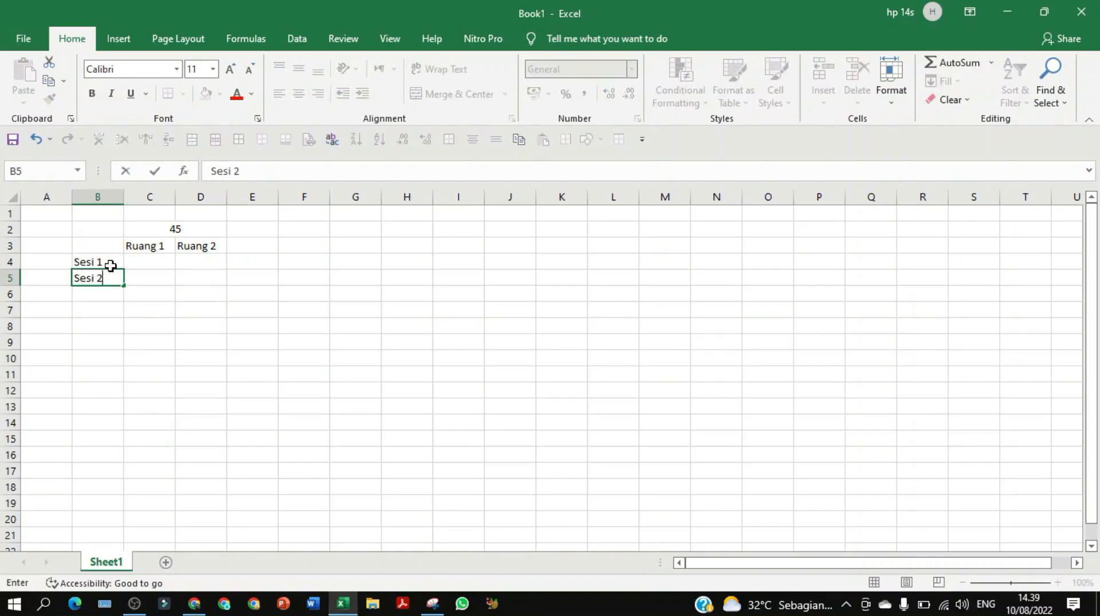
key(Return)
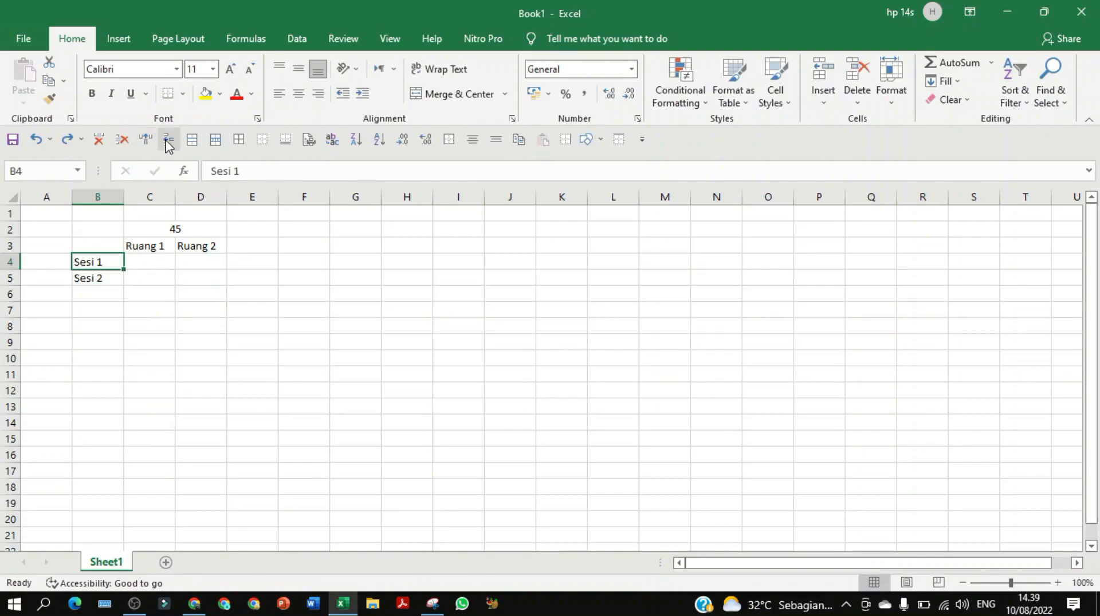
click(168, 141)
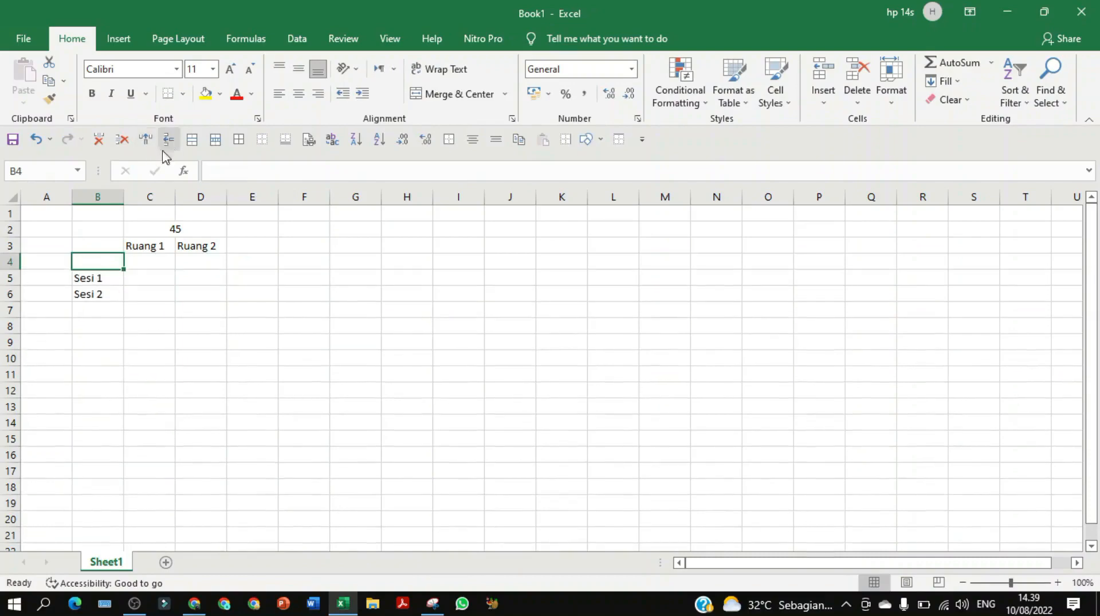
Enter room totals 23 for Ruang 1 and 22 for Ruang 2, centring C4:D6
click(145, 259)
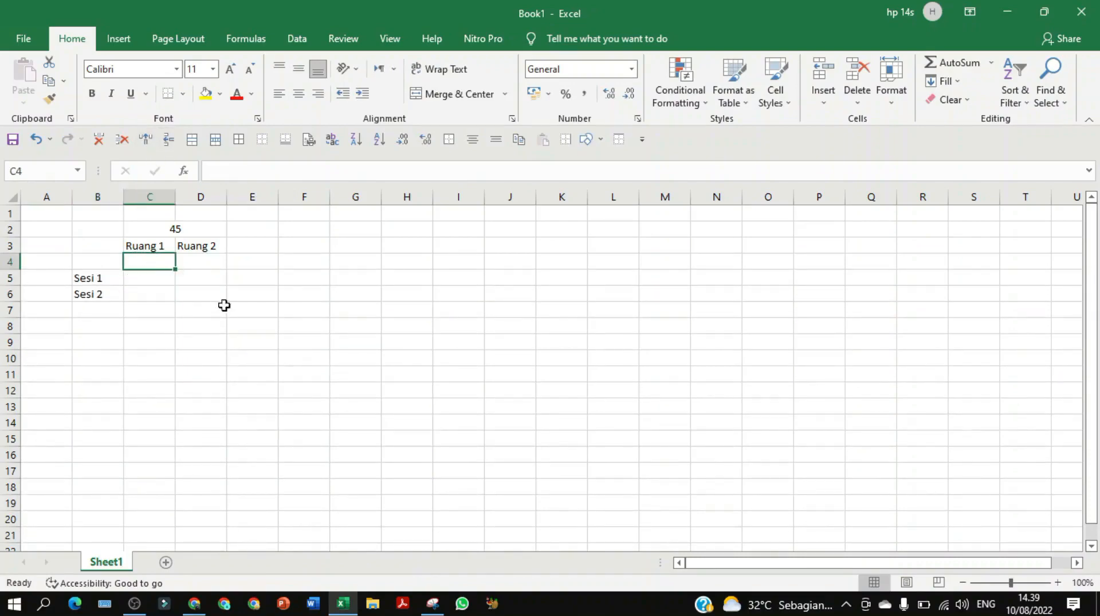
text(23)
click(198, 330)
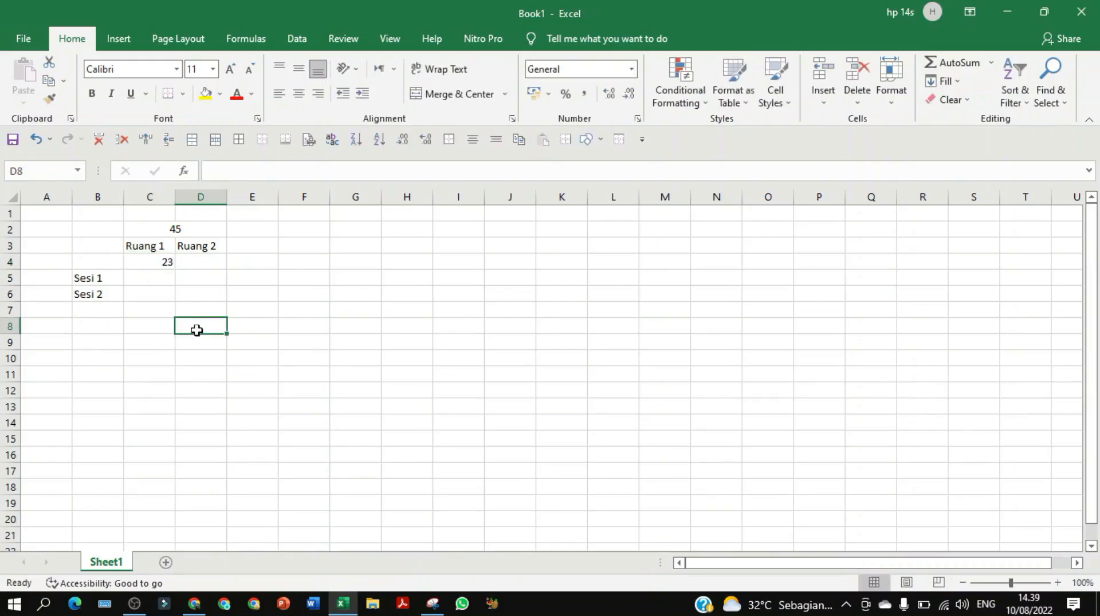
click(198, 261)
text(22)
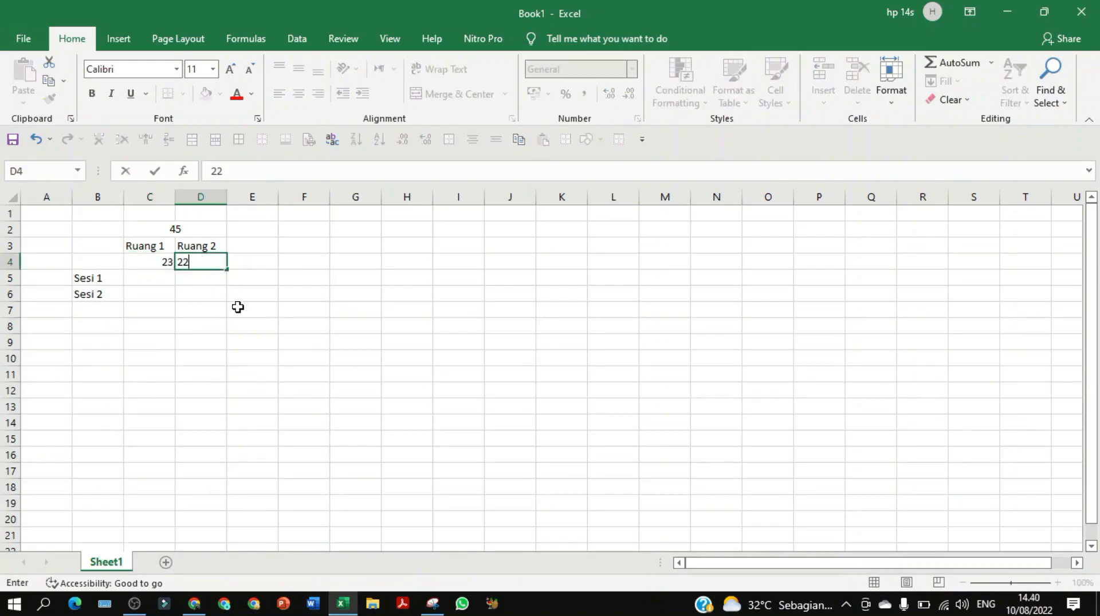
click(211, 326)
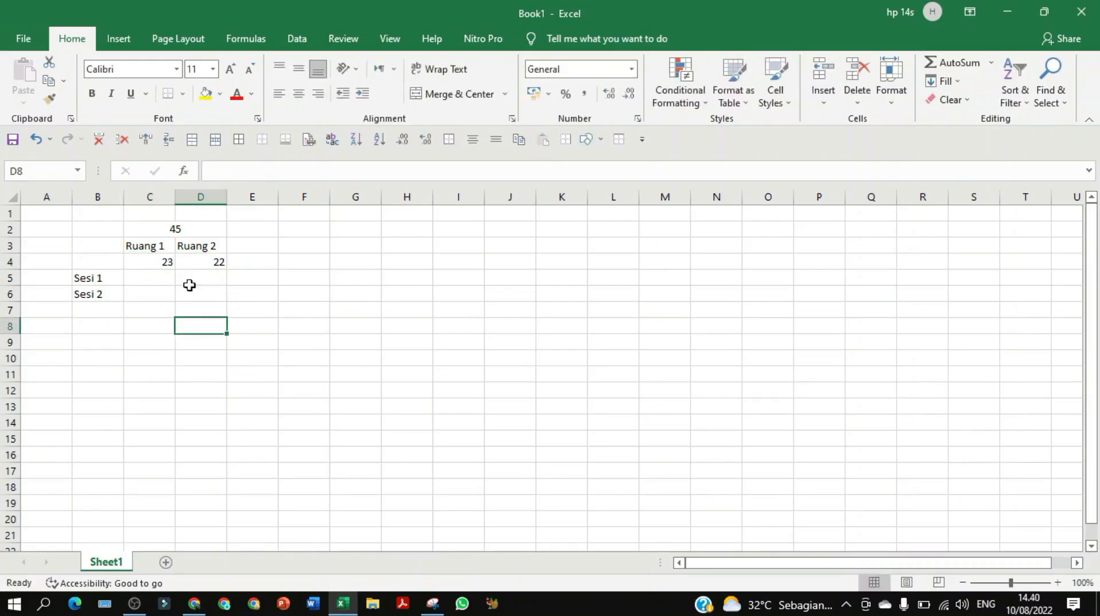
drag(162, 262, 200, 294)
click(298, 94)
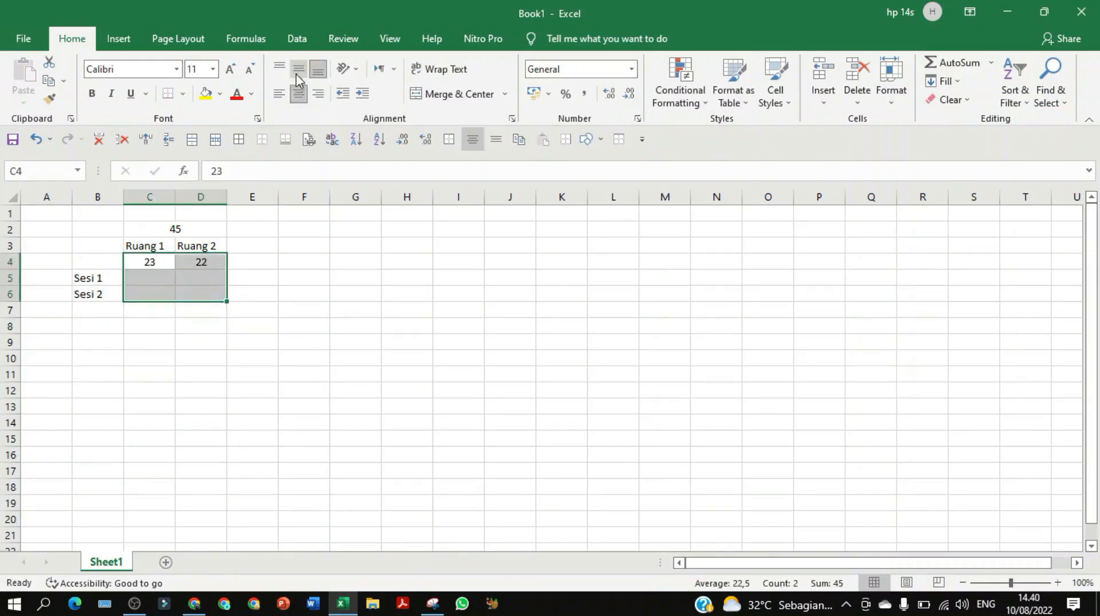
click(298, 69)
click(192, 344)
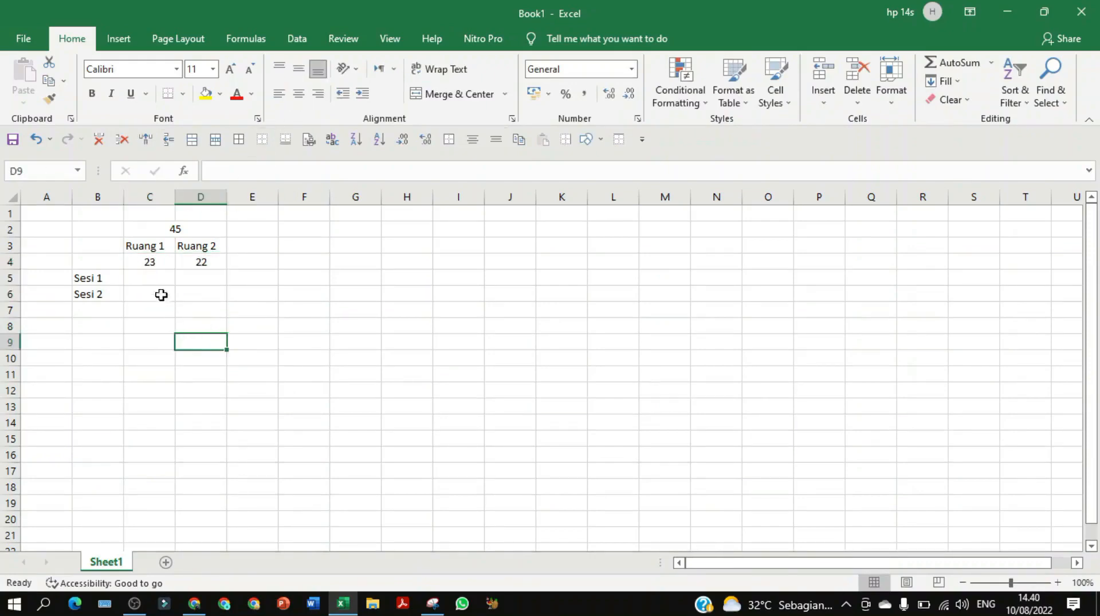
Fill the session counts: Ruang 1 gets 12 and 11, Ruang 2 gets 11 and 11
click(148, 280)
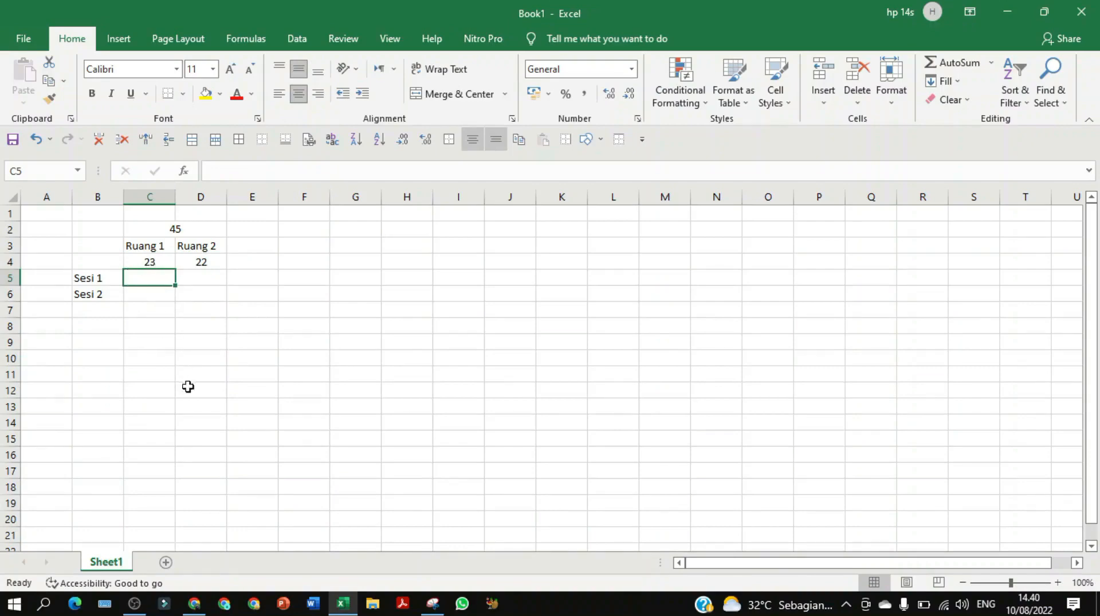
text(1)
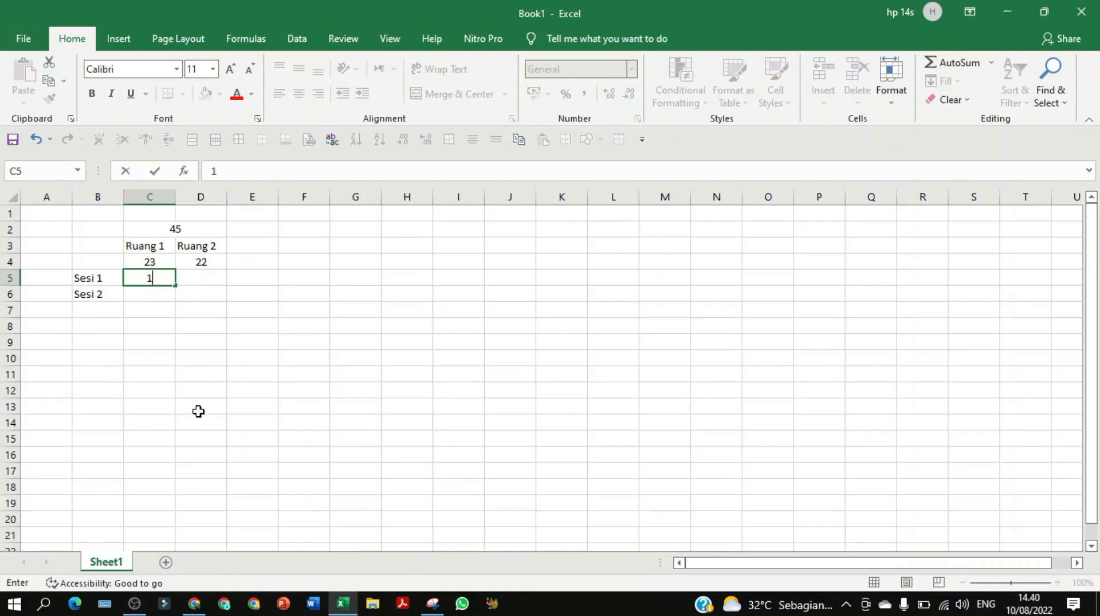
text(2)
click(147, 295)
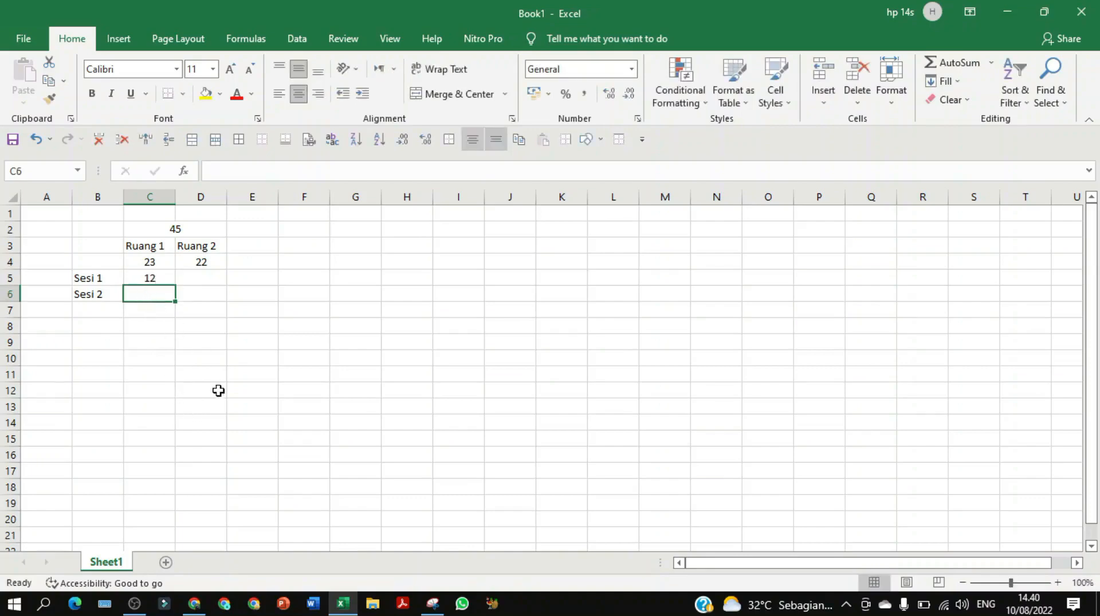
text(11)
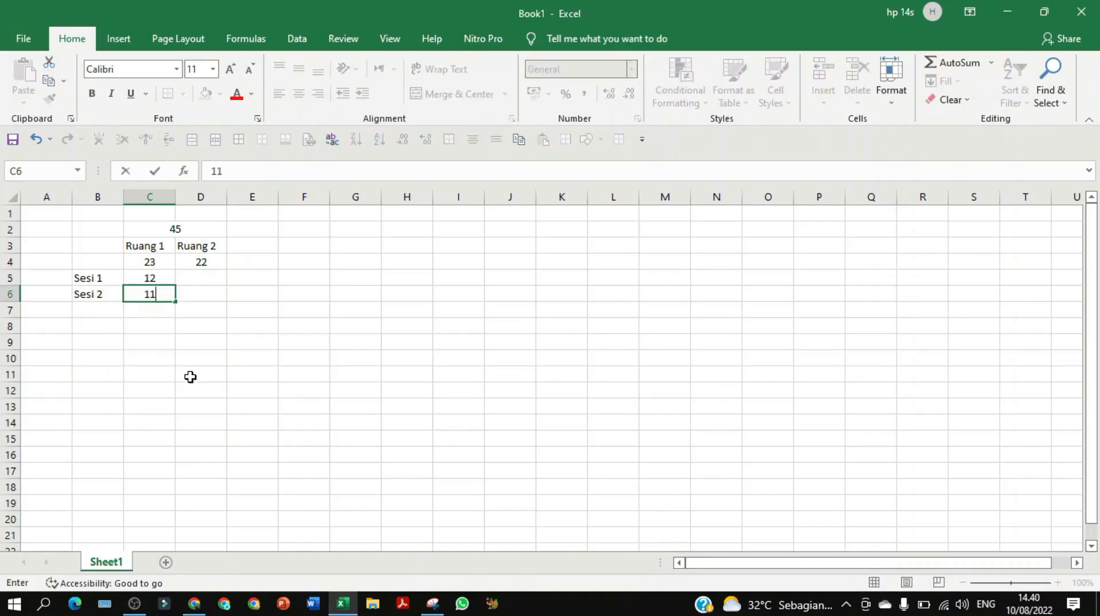
click(191, 374)
click(211, 278)
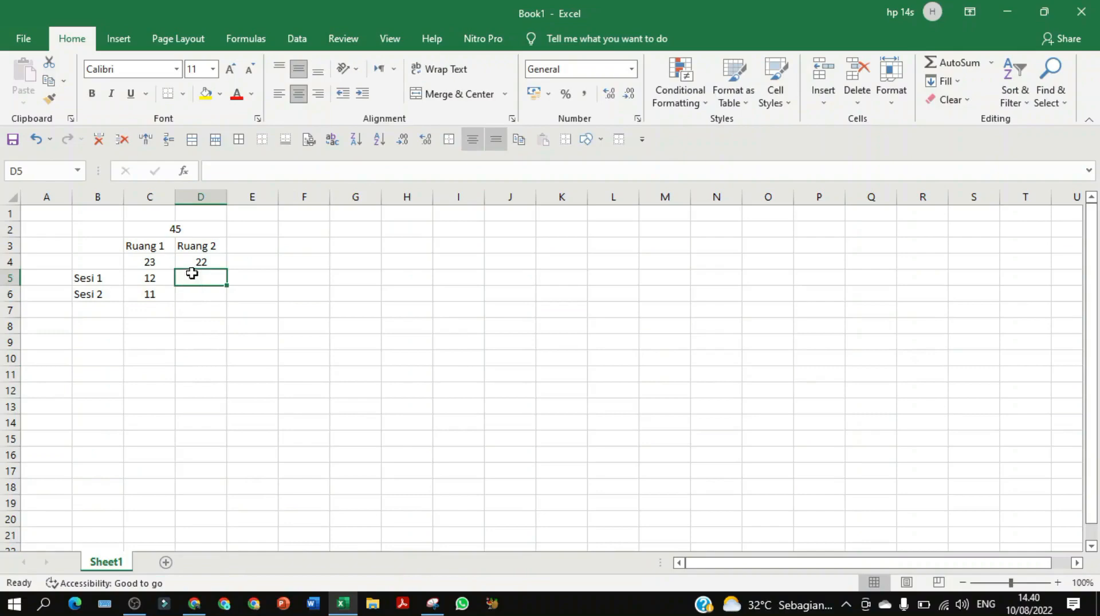
text(1)
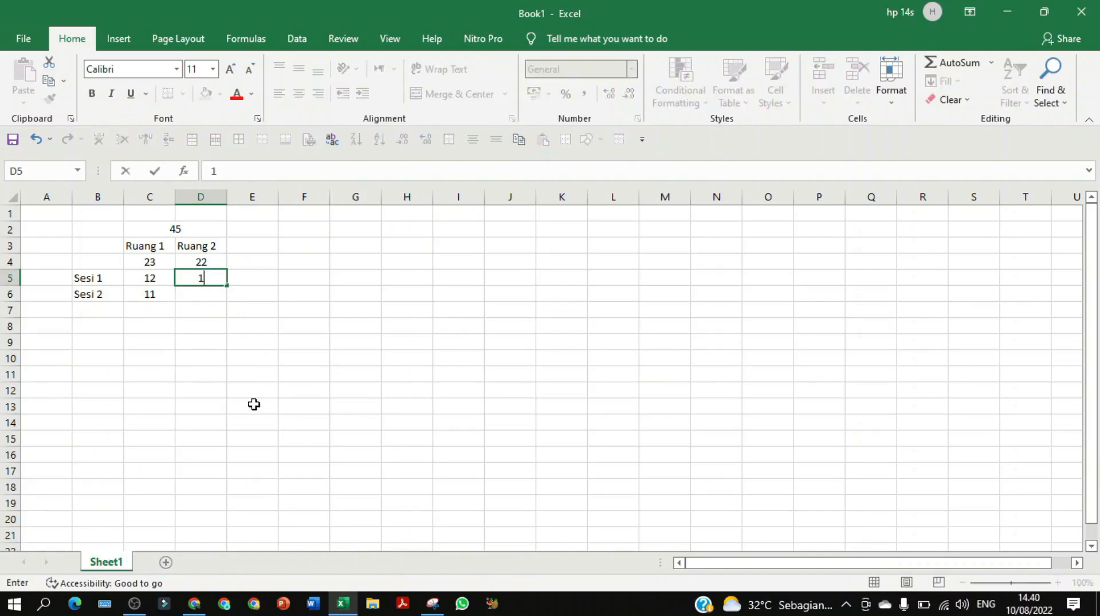
text(1)
click(194, 292)
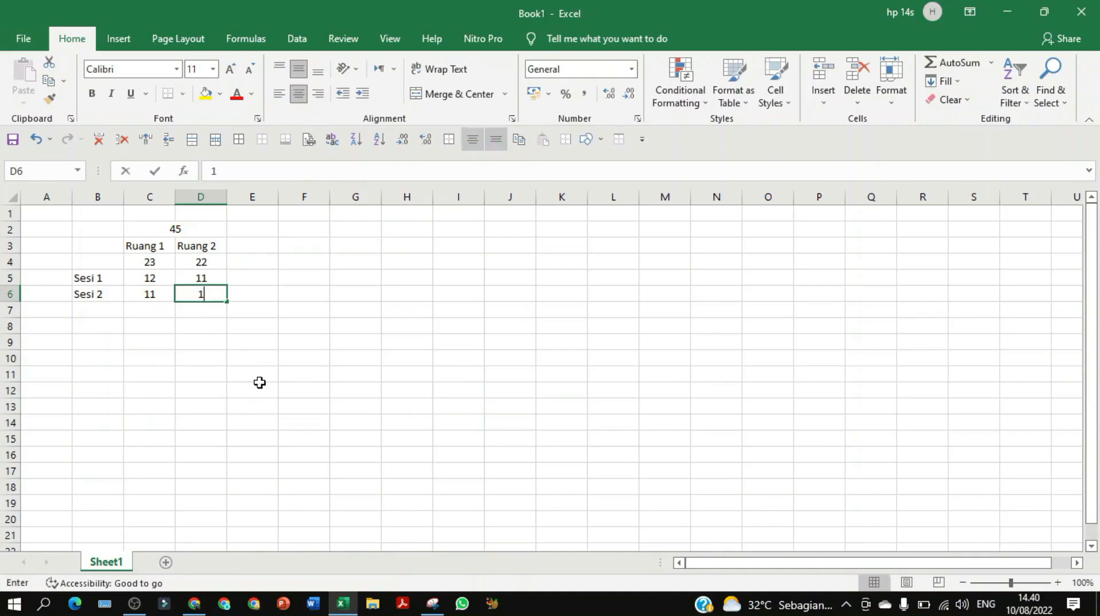
text(11)
click(224, 375)
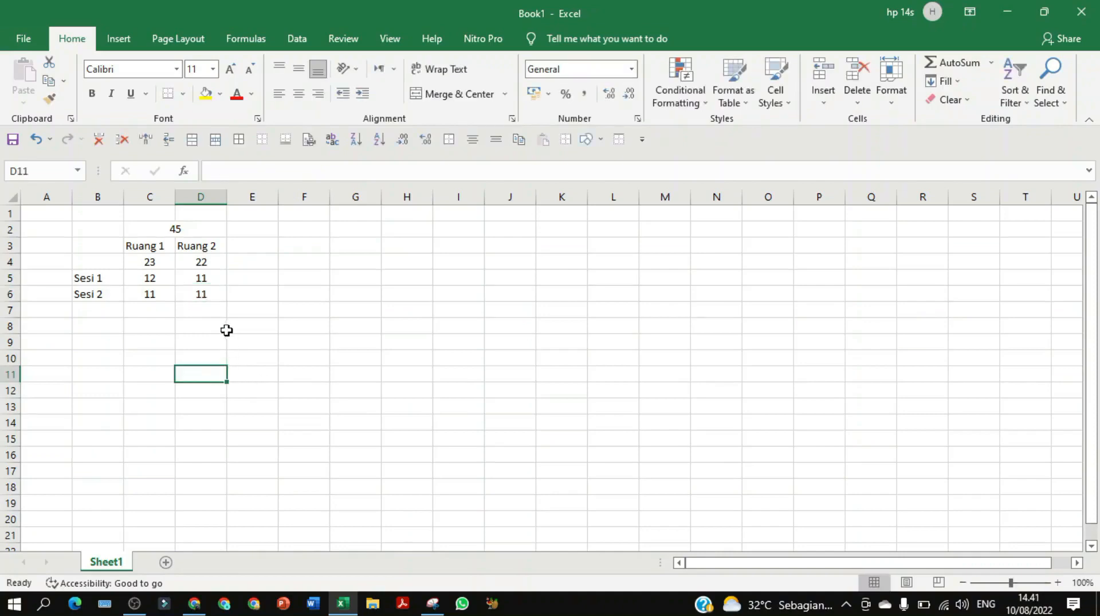
Copy the B2:D6 table into F2:H6
drag(113, 229, 189, 289)
key(ctrl+c)
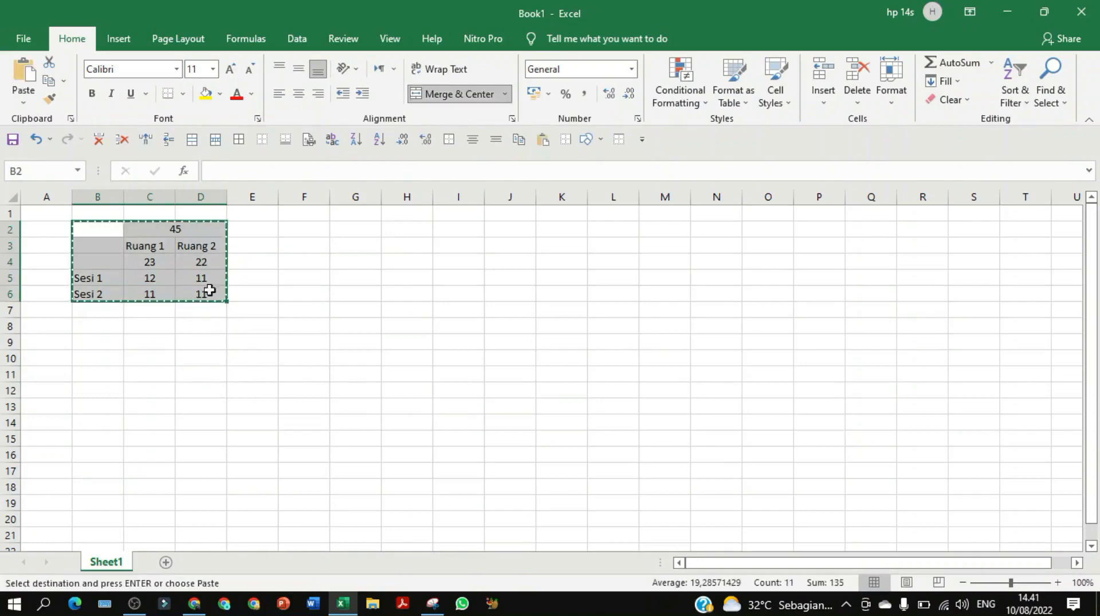
click(327, 230)
key(ctrl+v)
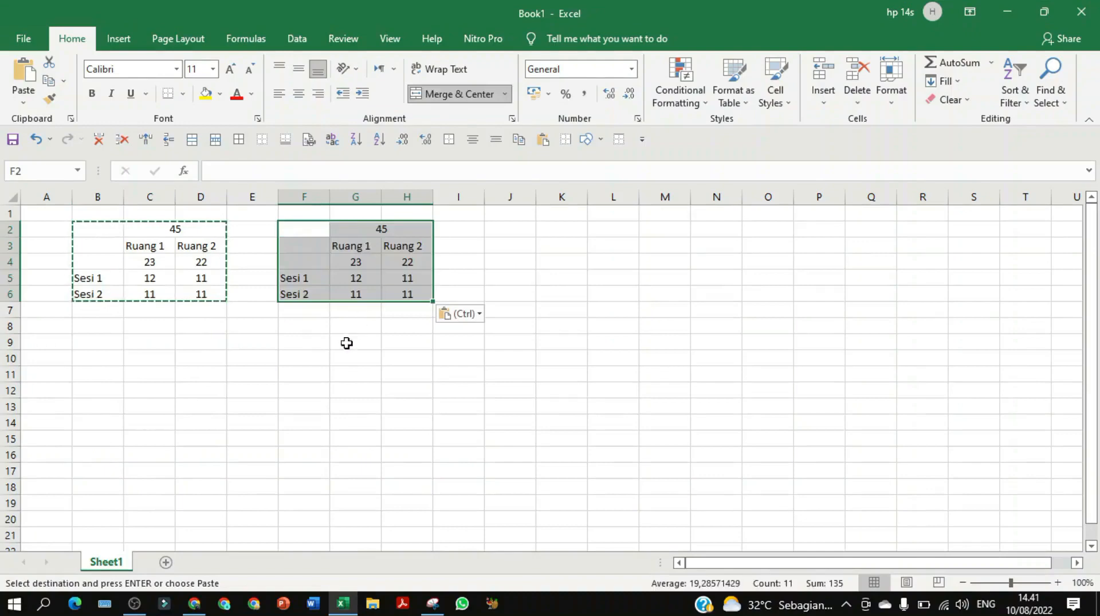
click(351, 342)
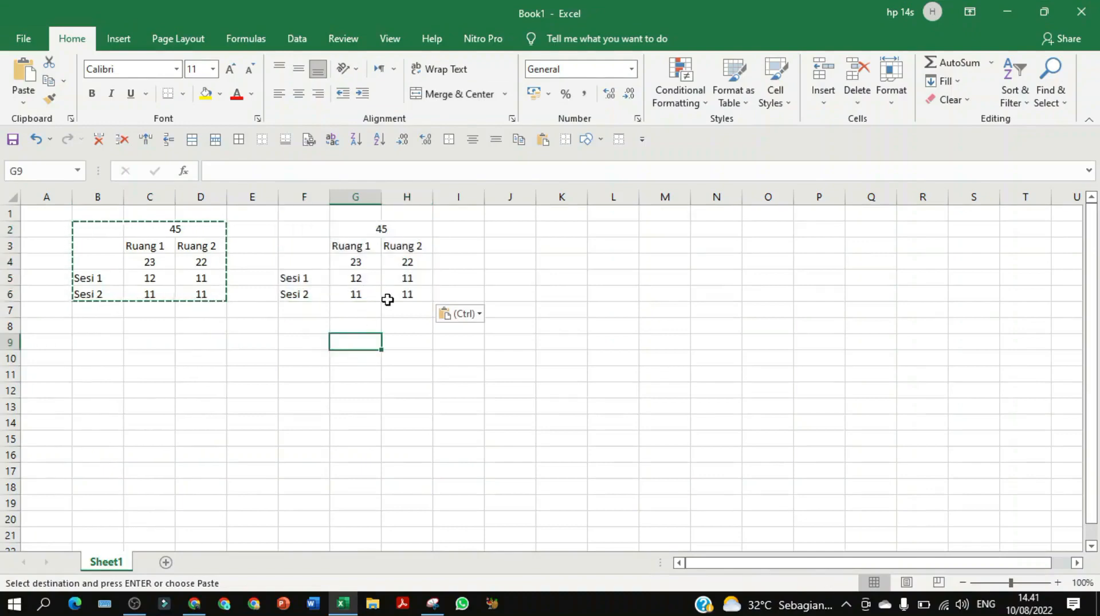
Change G5, H5 and G6 to 15 and clear H6 in the copied table
click(359, 279)
text(15)
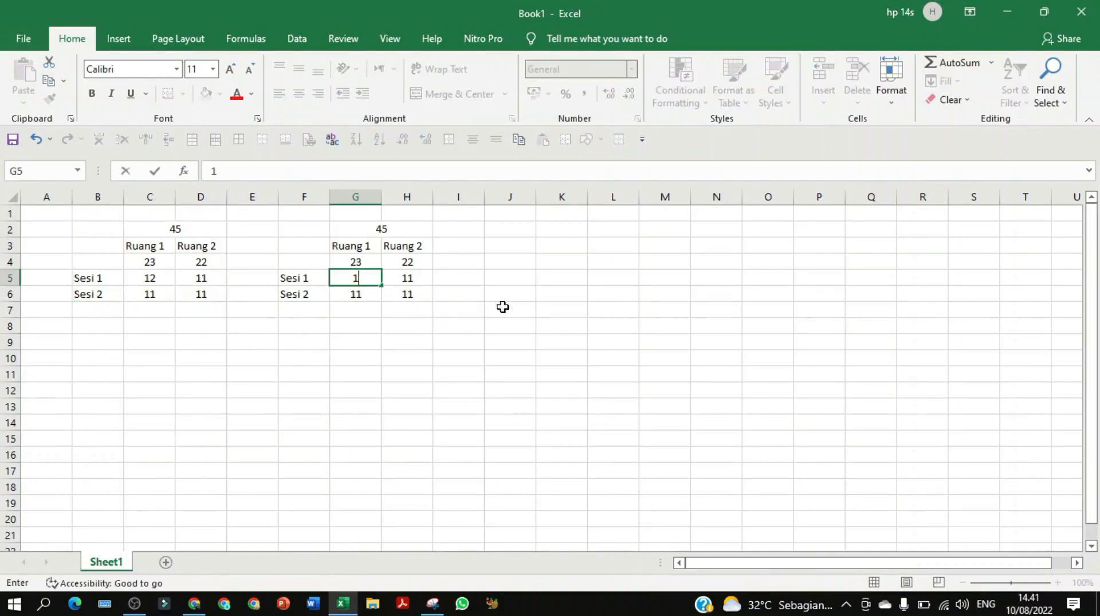
click(423, 357)
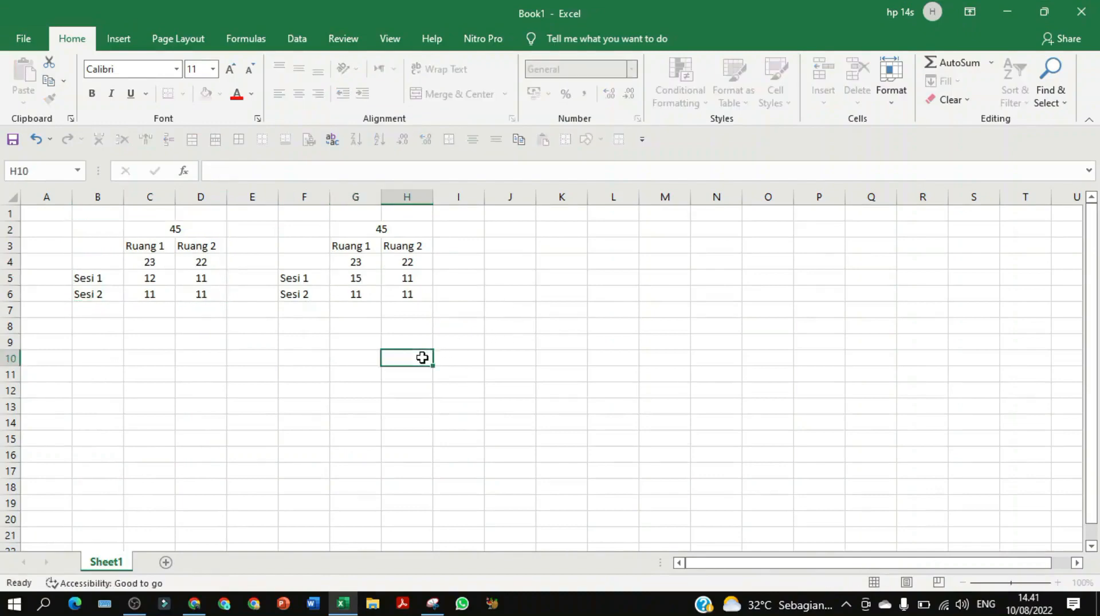
click(402, 280)
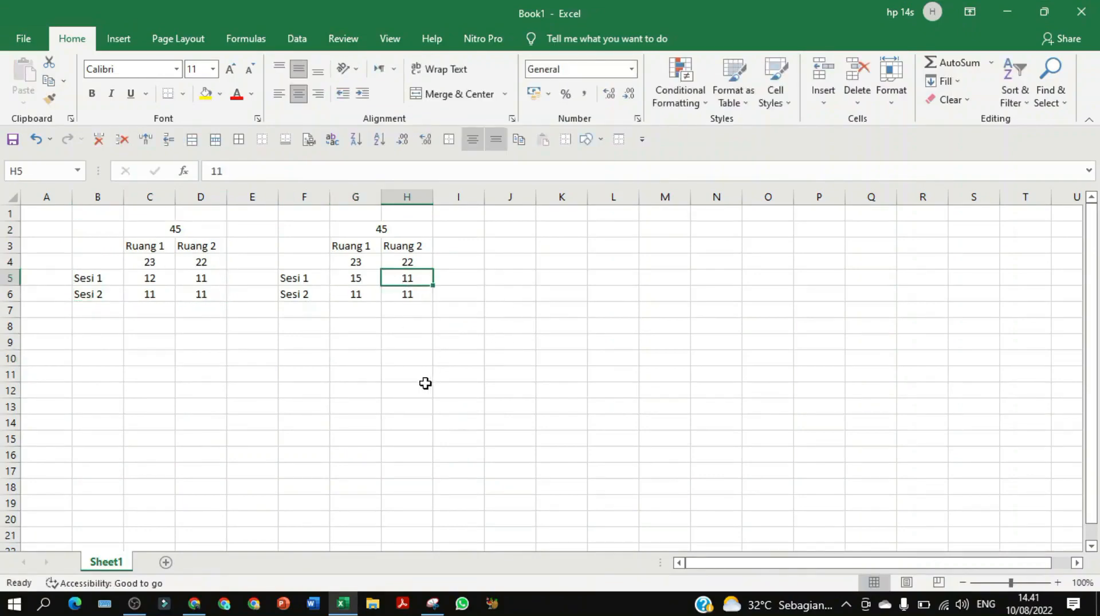
text(1)
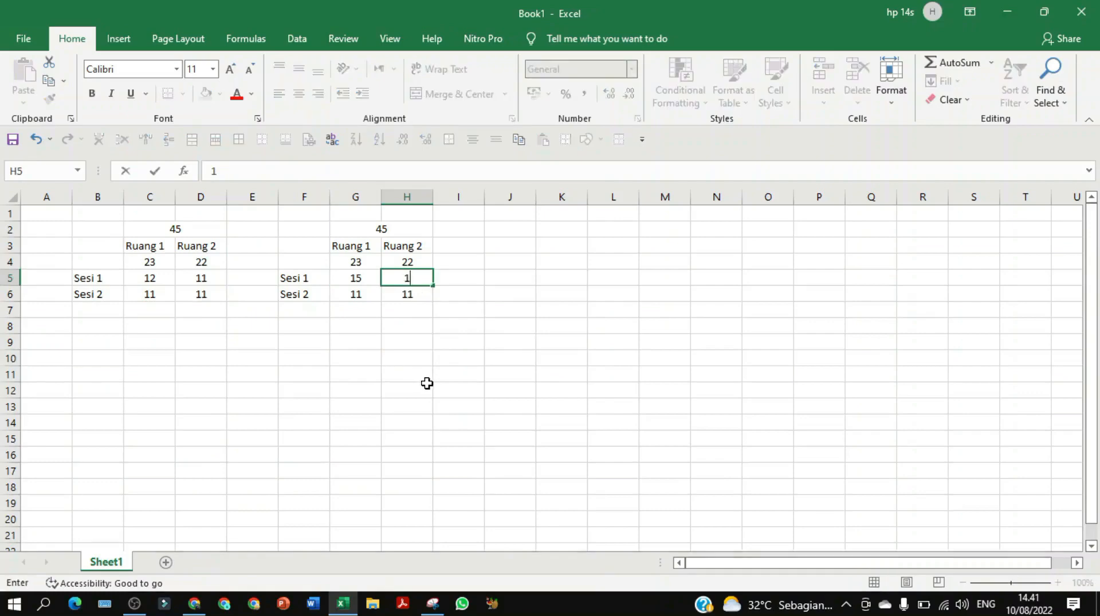
click(429, 386)
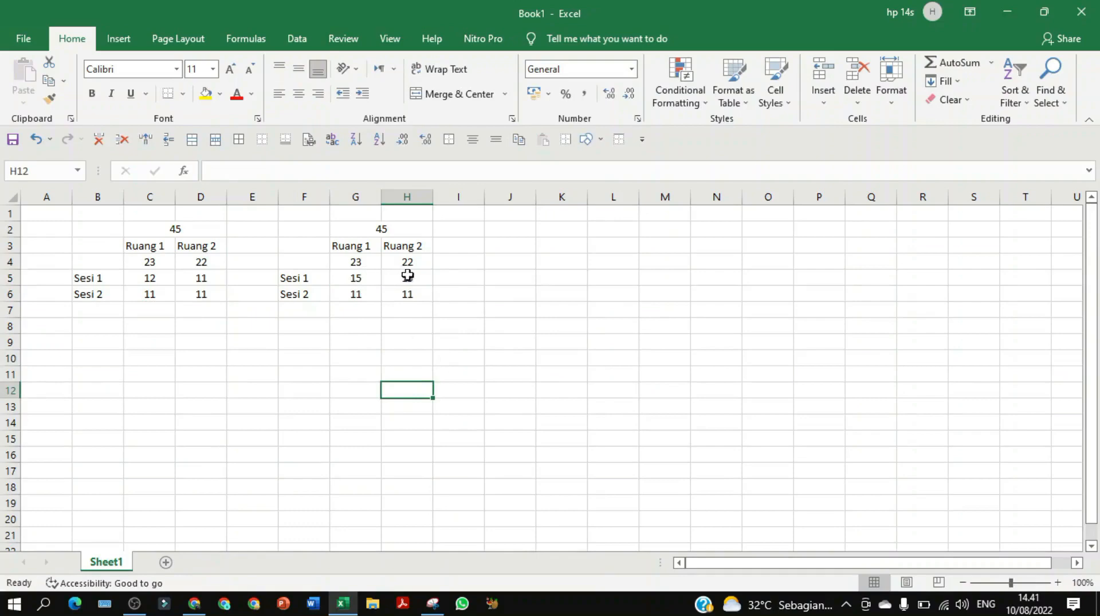
click(355, 293)
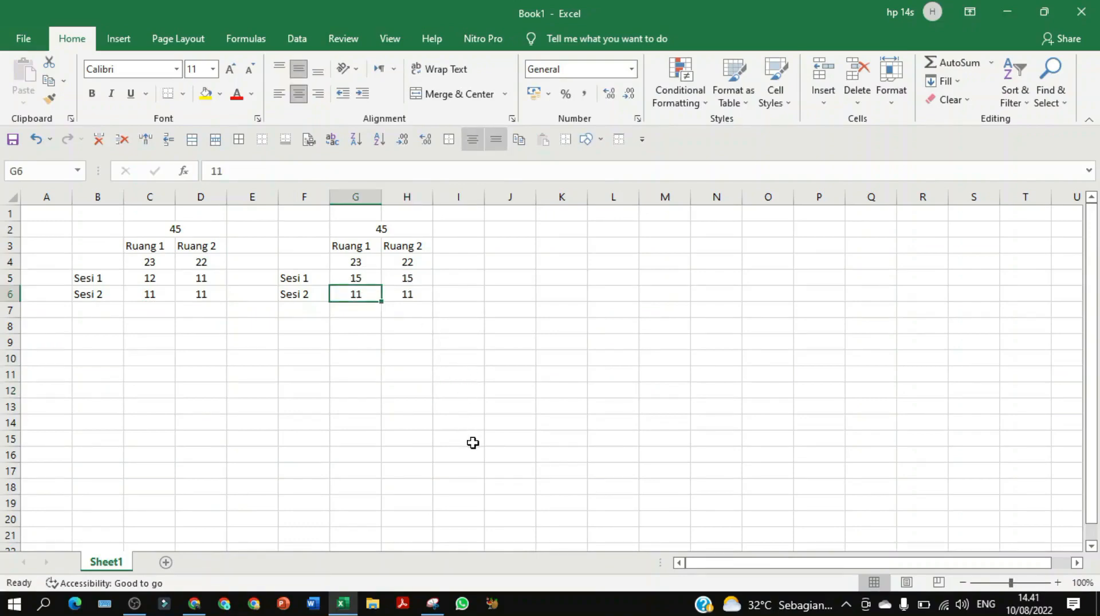
text(1)
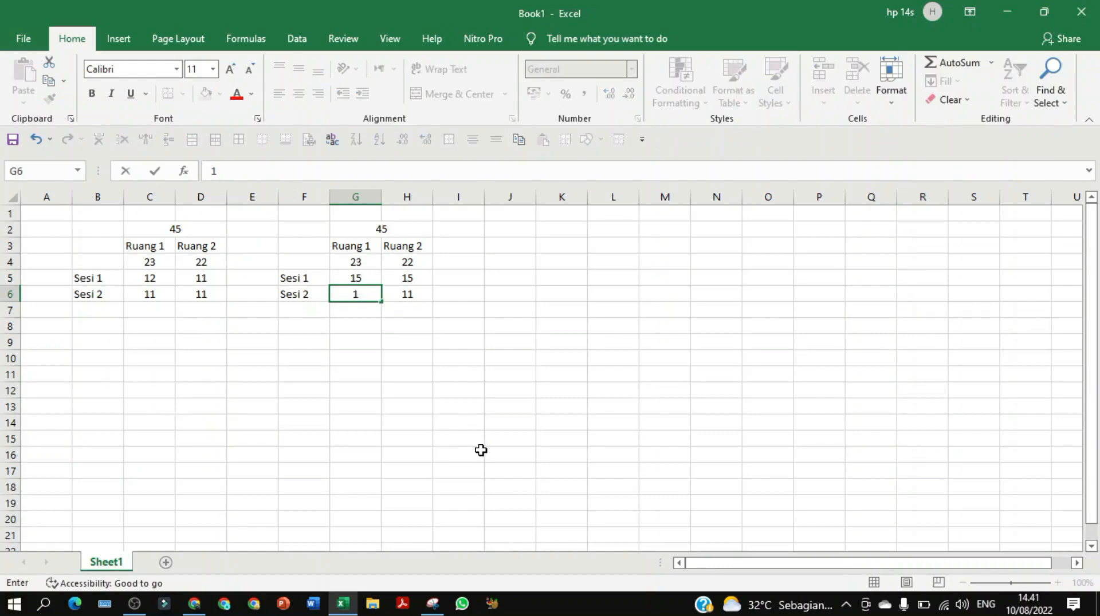
text(5)
click(412, 296)
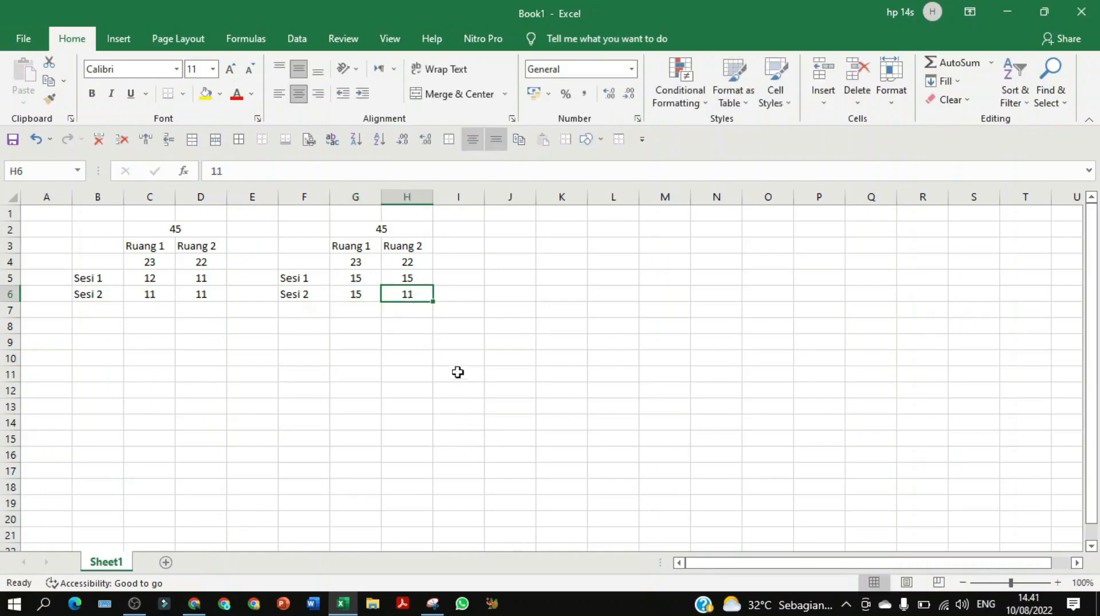
key(Delete)
click(453, 391)
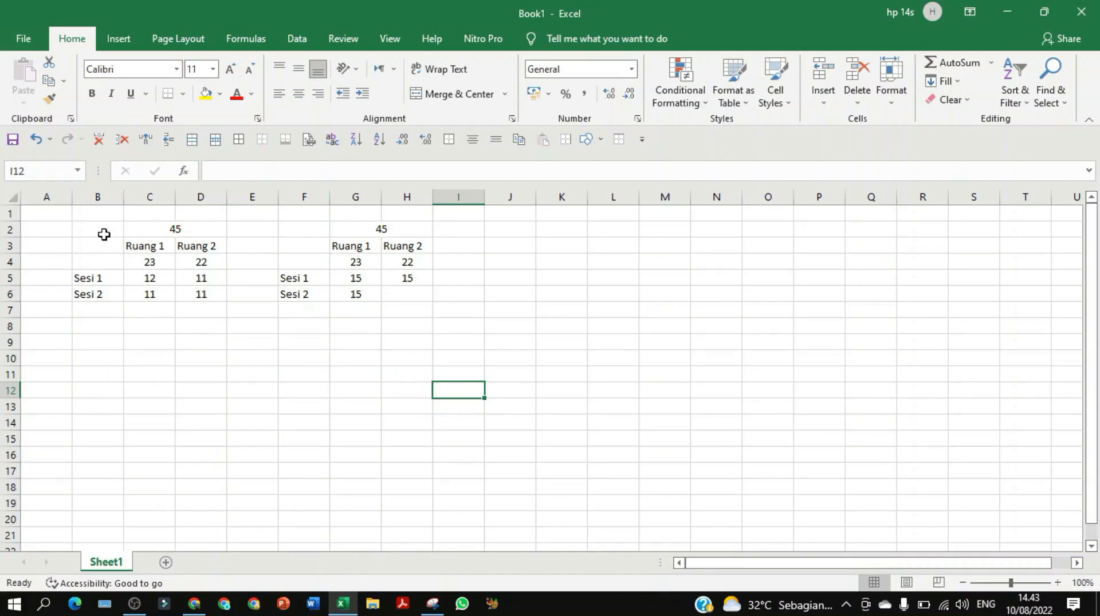
Apply All Borders to the count table in B2:D6
drag(101, 232, 315, 269)
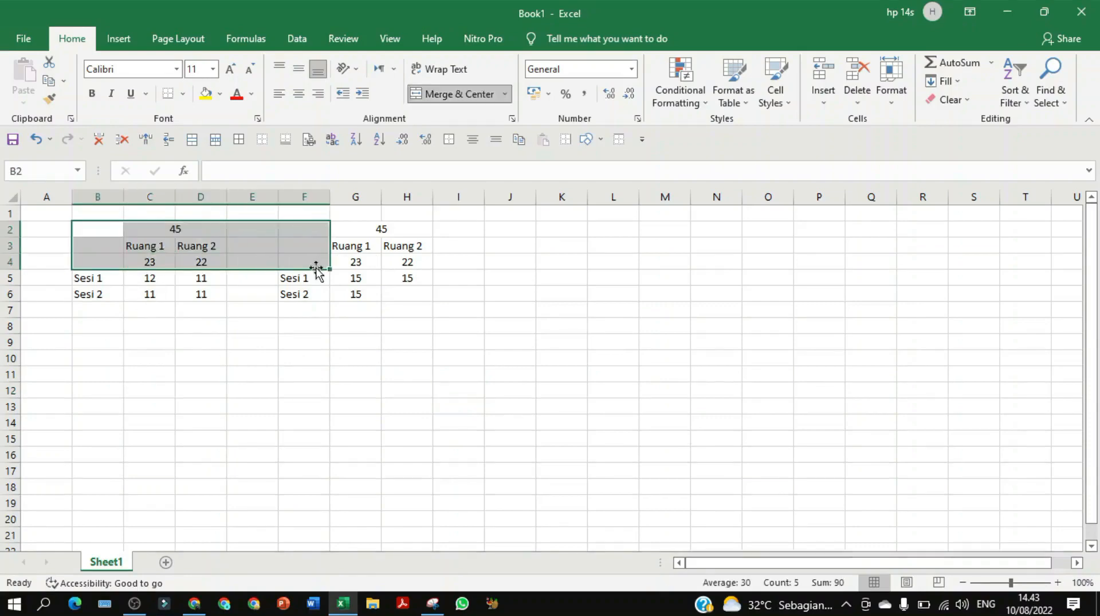
click(308, 357)
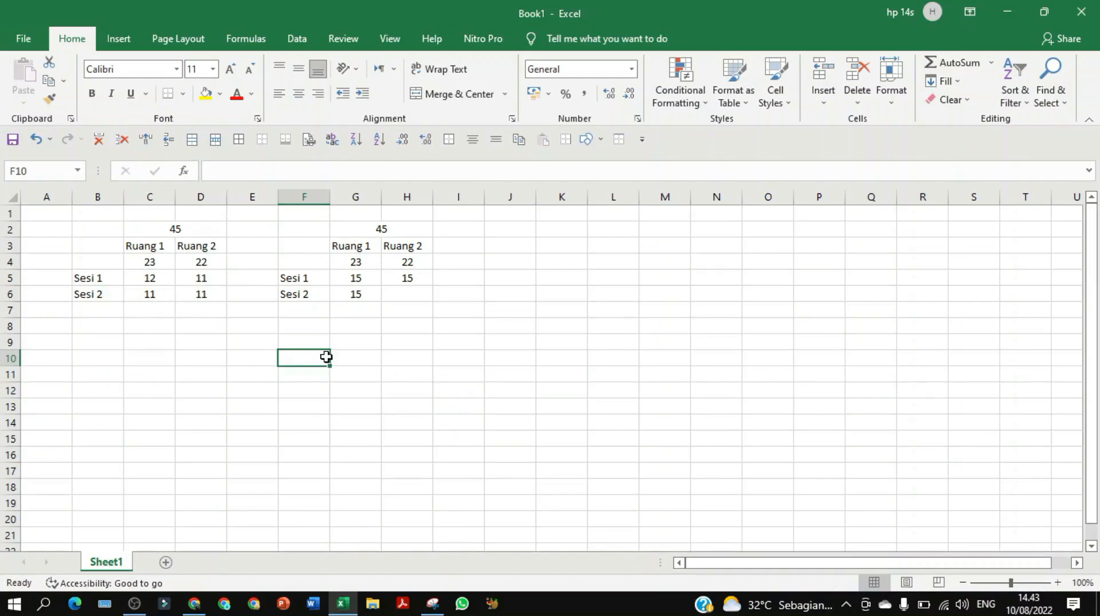
click(1007, 12)
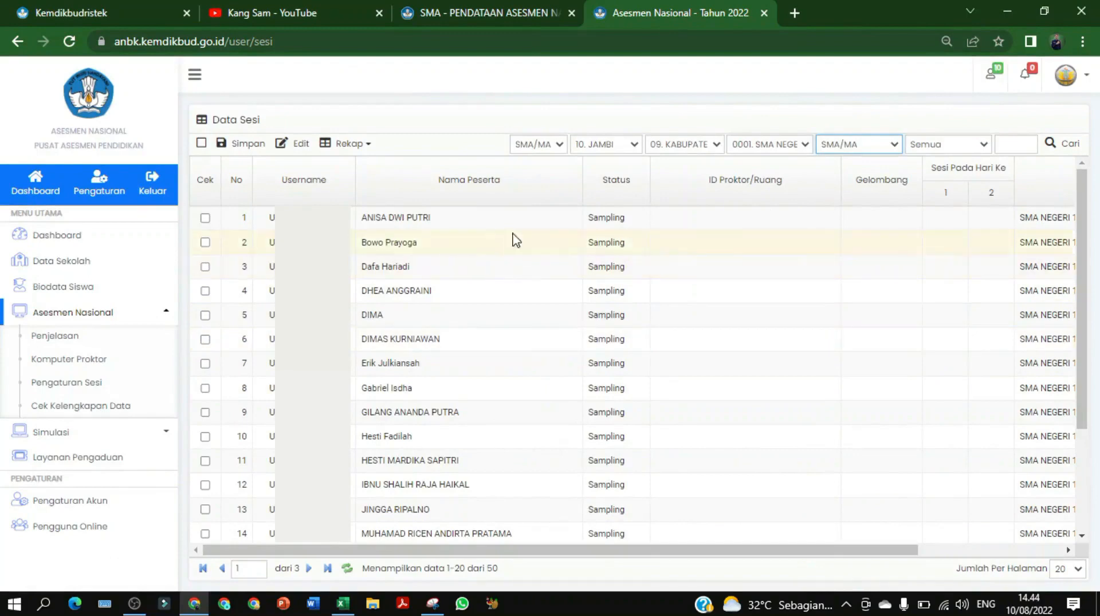
click(343, 604)
drag(86, 229, 192, 293)
click(239, 139)
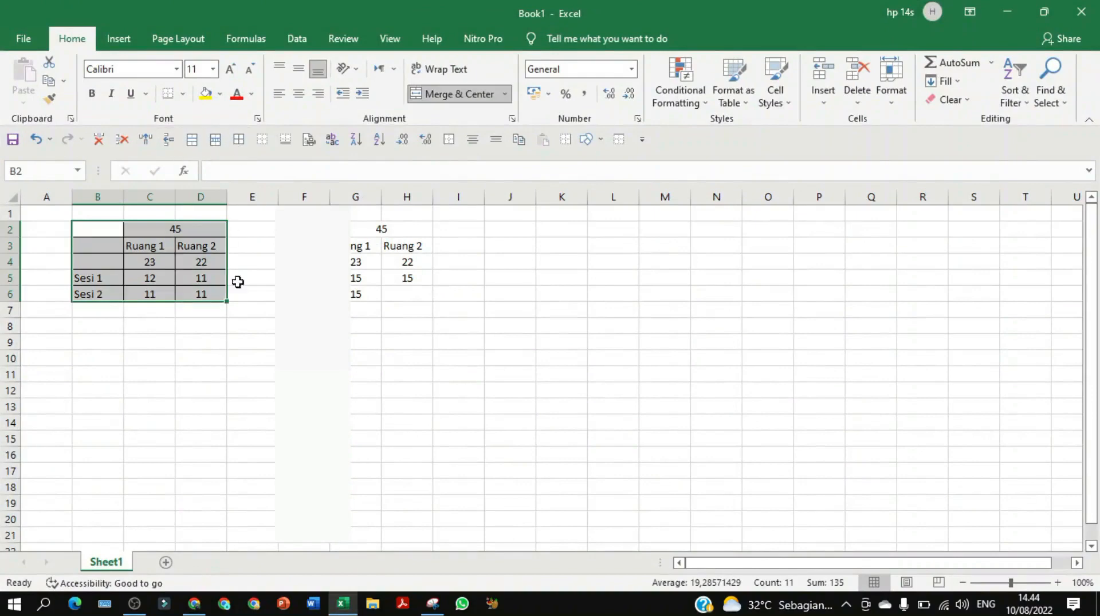
click(251, 347)
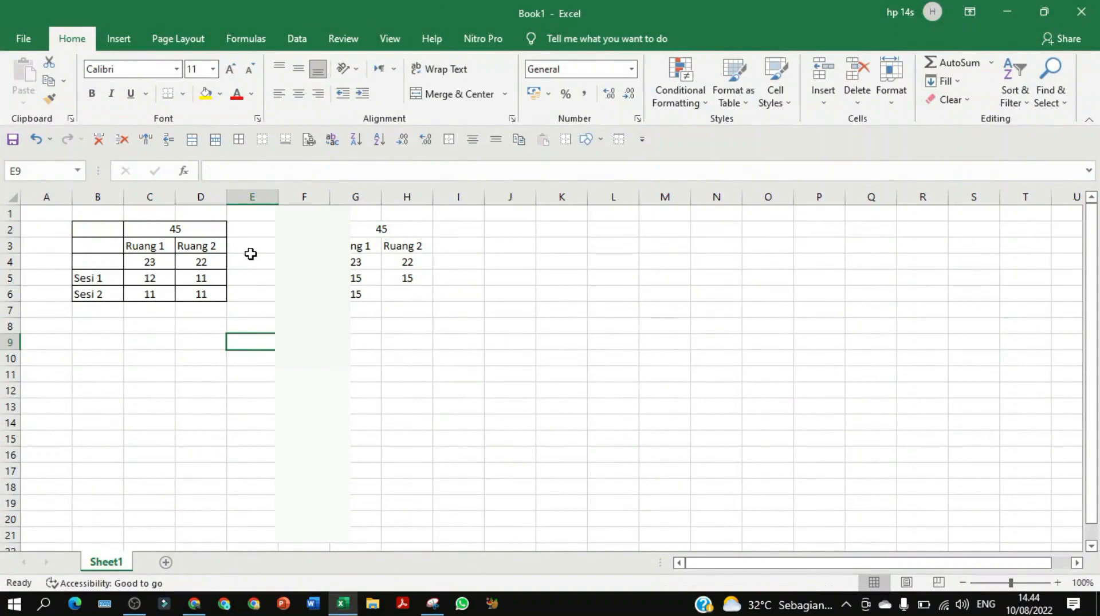
Show 50 rows per page in Data Sesi and review the 45 Sampling and 5 Cadangan students
click(1006, 13)
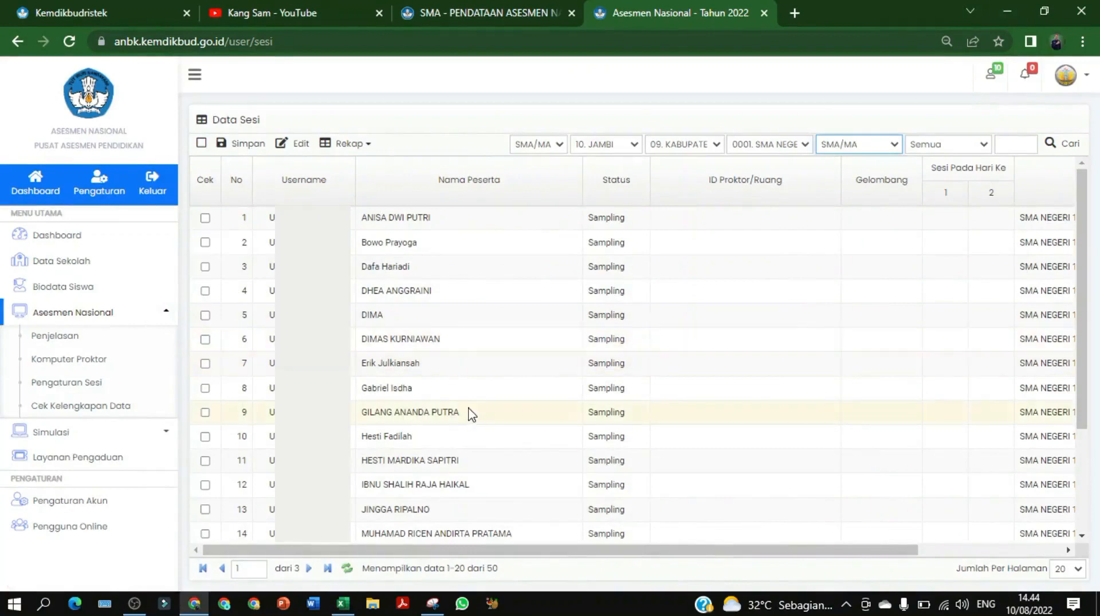
scroll(471, 415, down, 3)
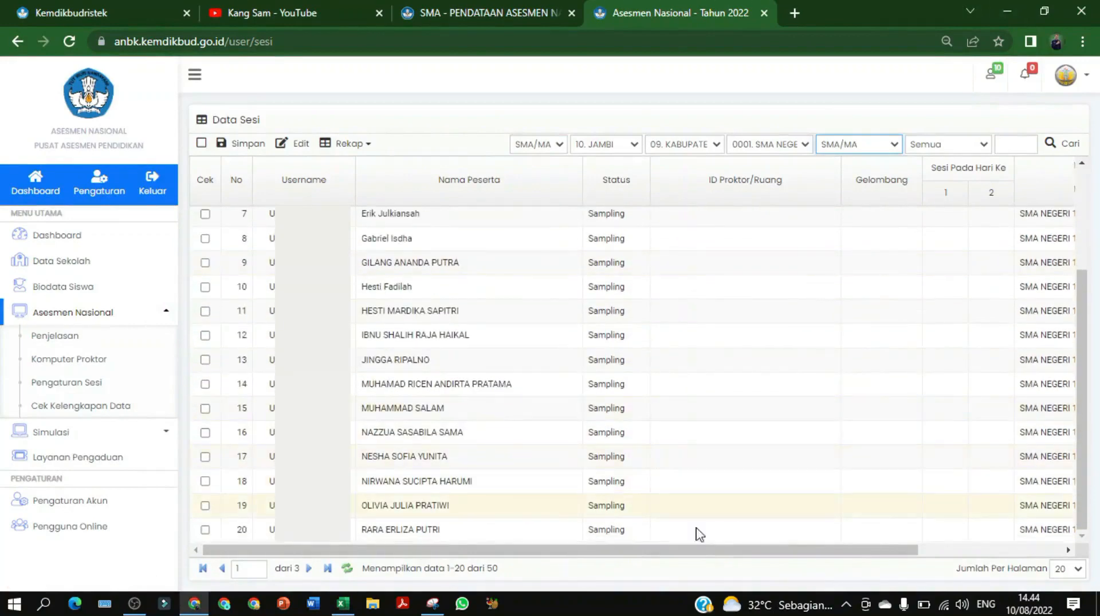
click(1076, 570)
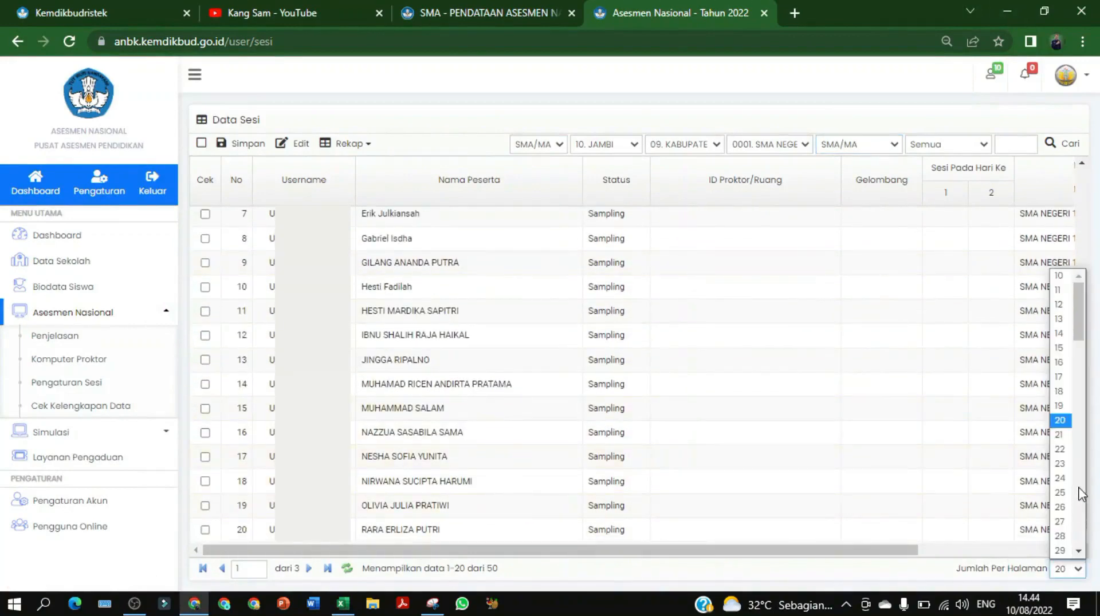
scroll(1081, 497, down, 5)
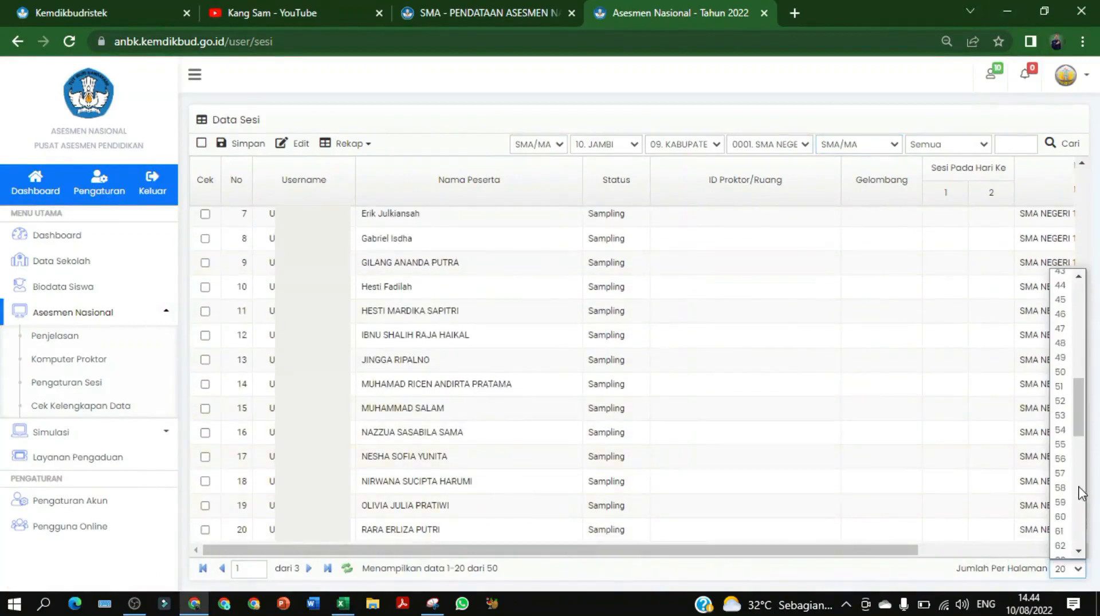
click(1061, 373)
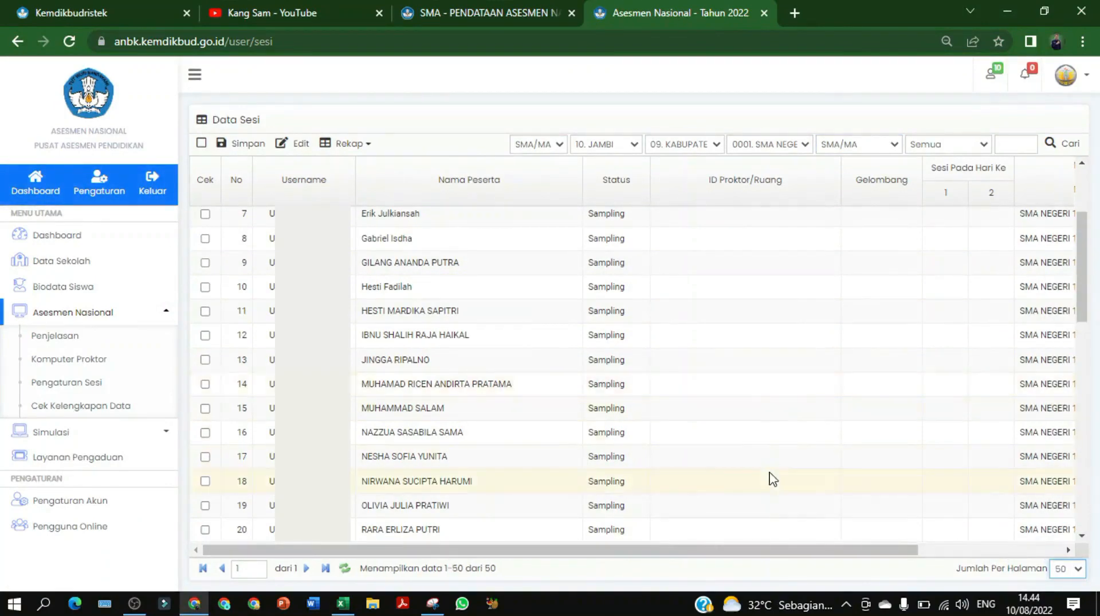
scroll(711, 484, down, 10)
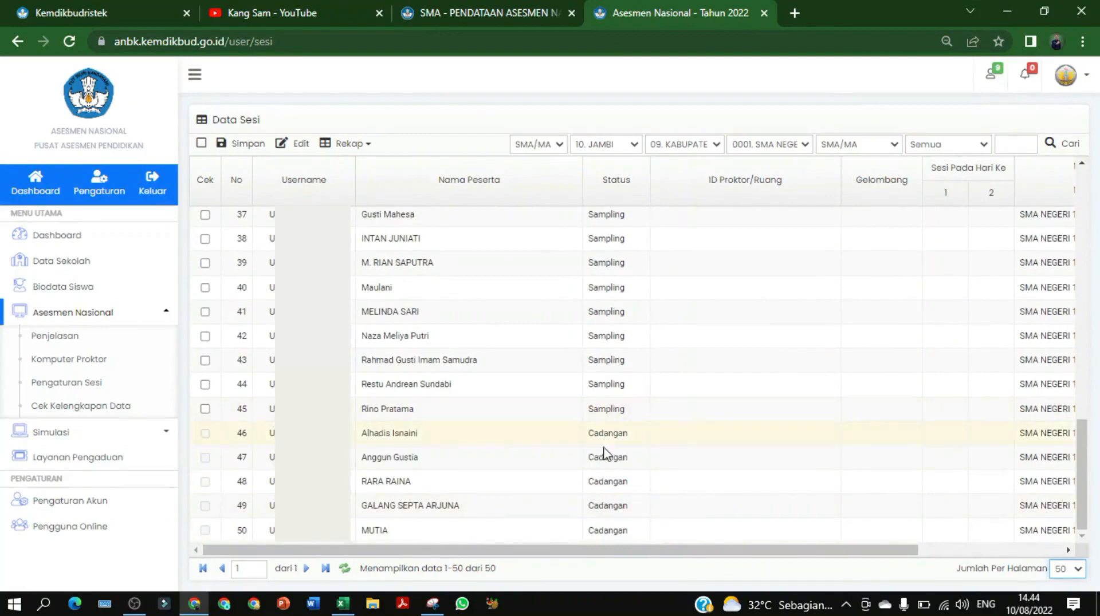
click(649, 440)
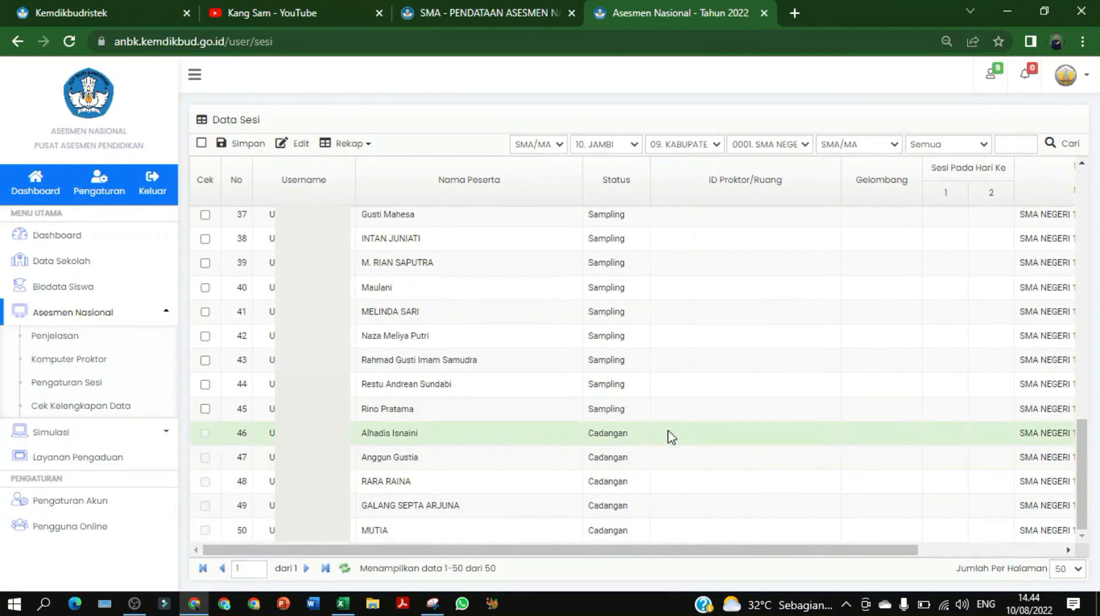
click(205, 409)
scroll(207, 416, up, 15)
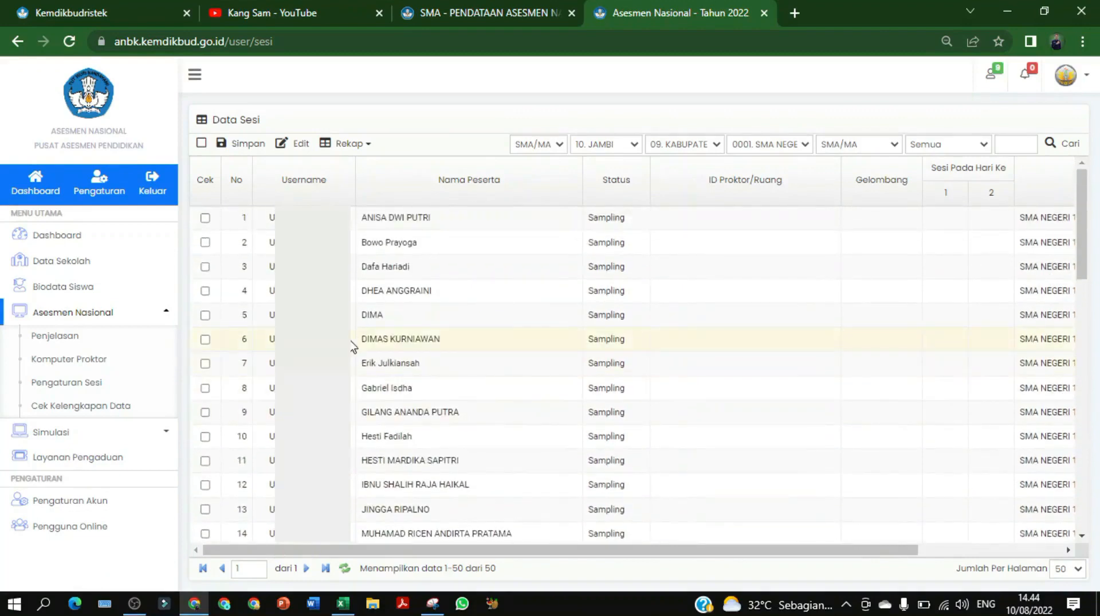
Set row 1's ID Proktor/Ruang cell to Ruang 1
click(791, 220)
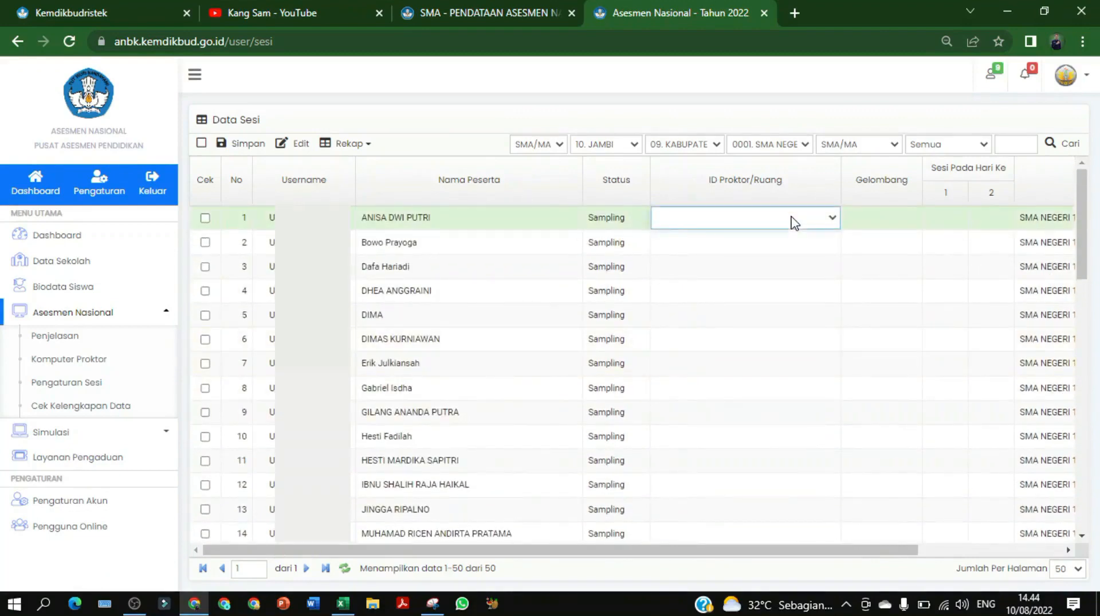
click(839, 224)
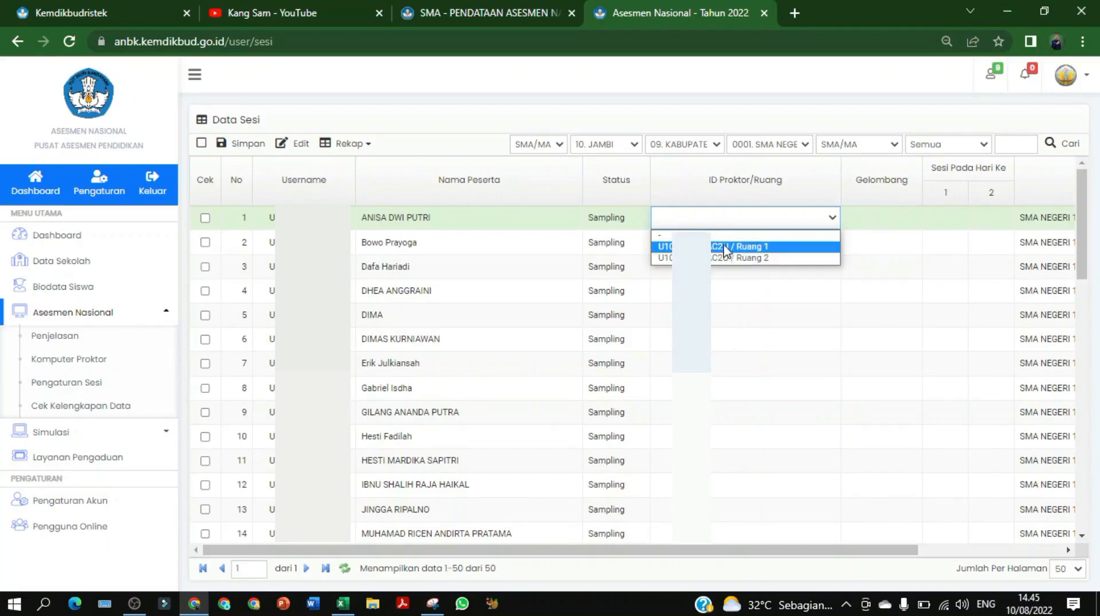
click(756, 247)
Review the table, highlighting rows 28, 29 and 45, the last Sampling student
scroll(771, 358, down, 15)
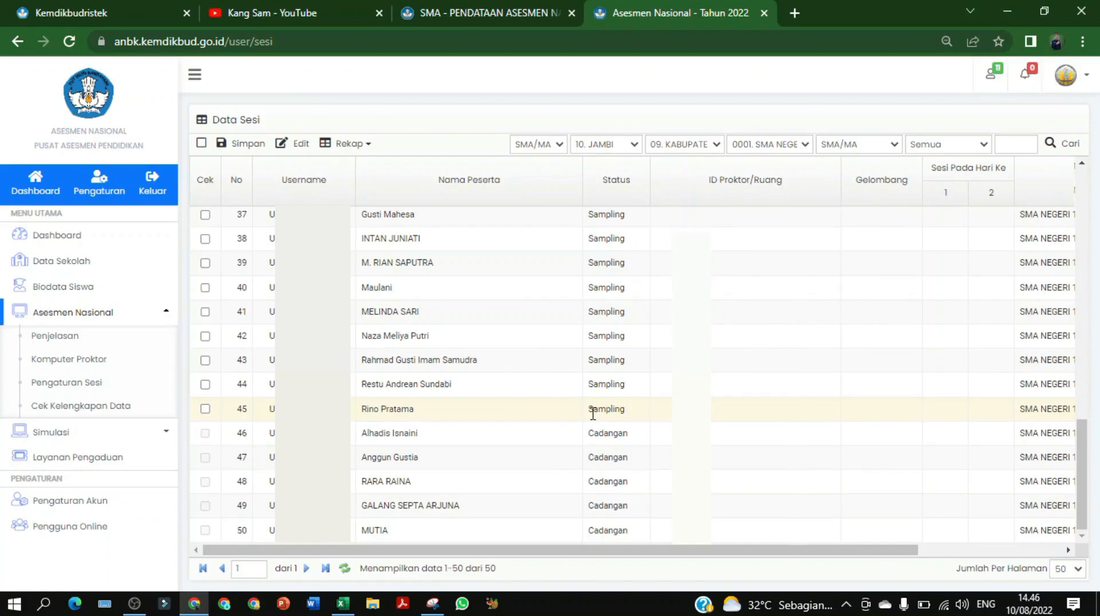
scroll(593, 413, up, 3)
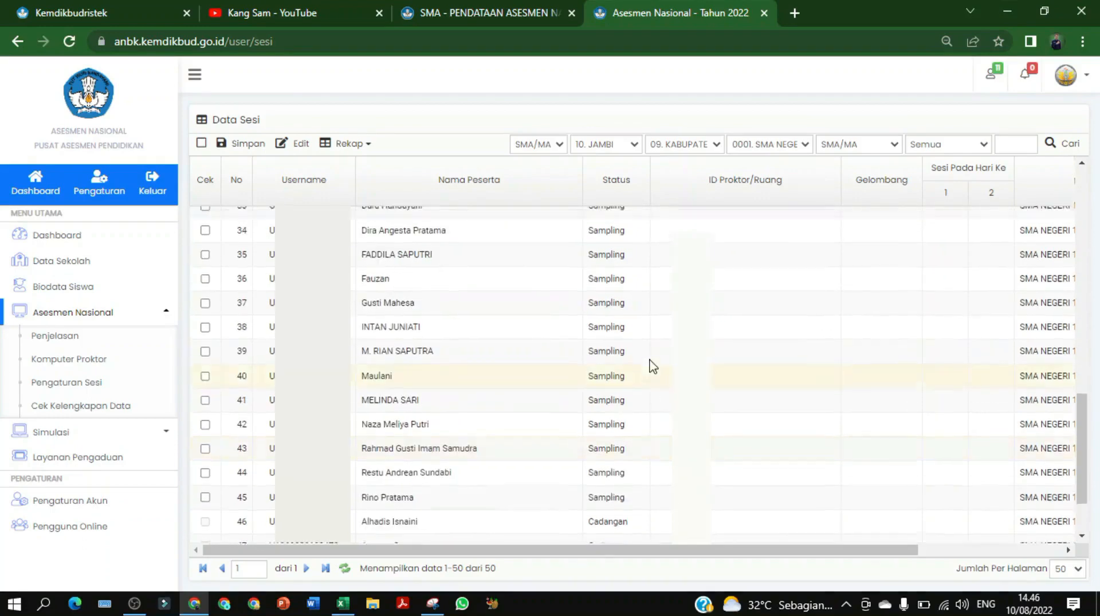
scroll(653, 367, up, 3)
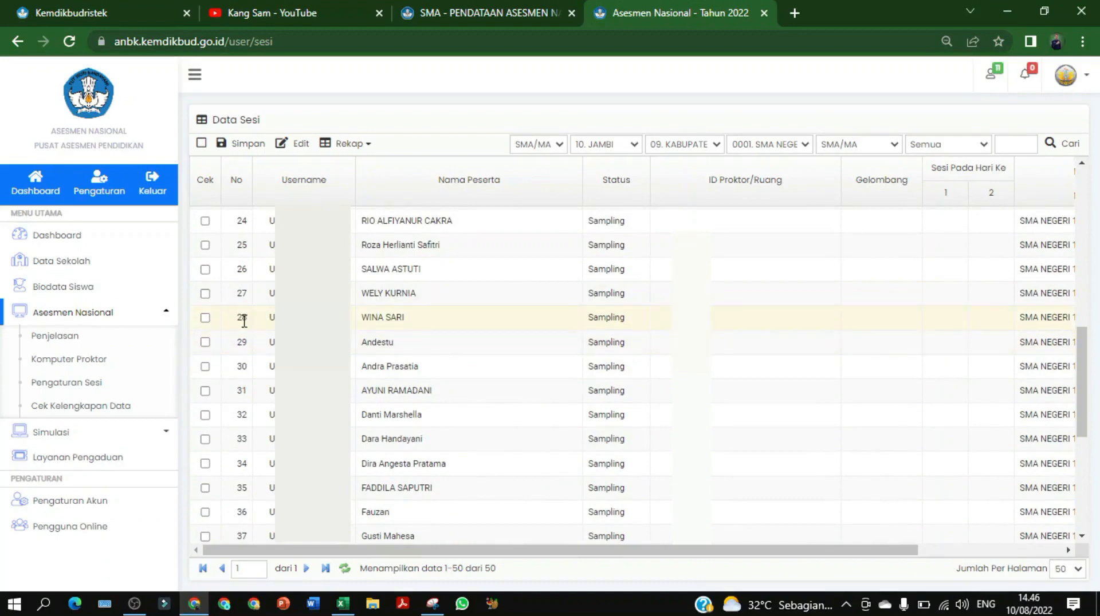
click(424, 324)
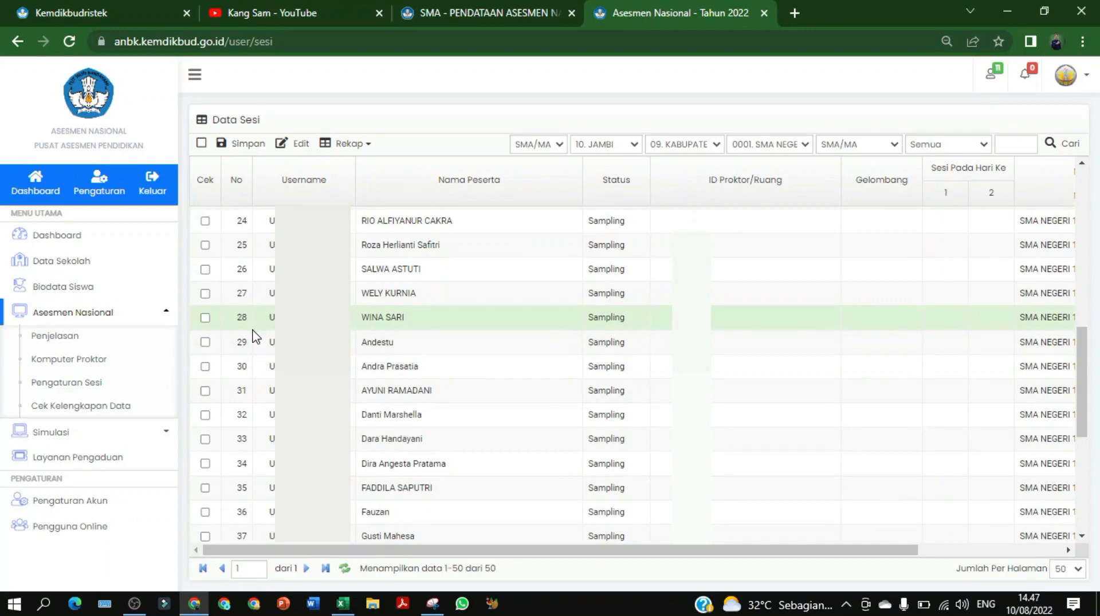
click(405, 350)
scroll(415, 351, down, 5)
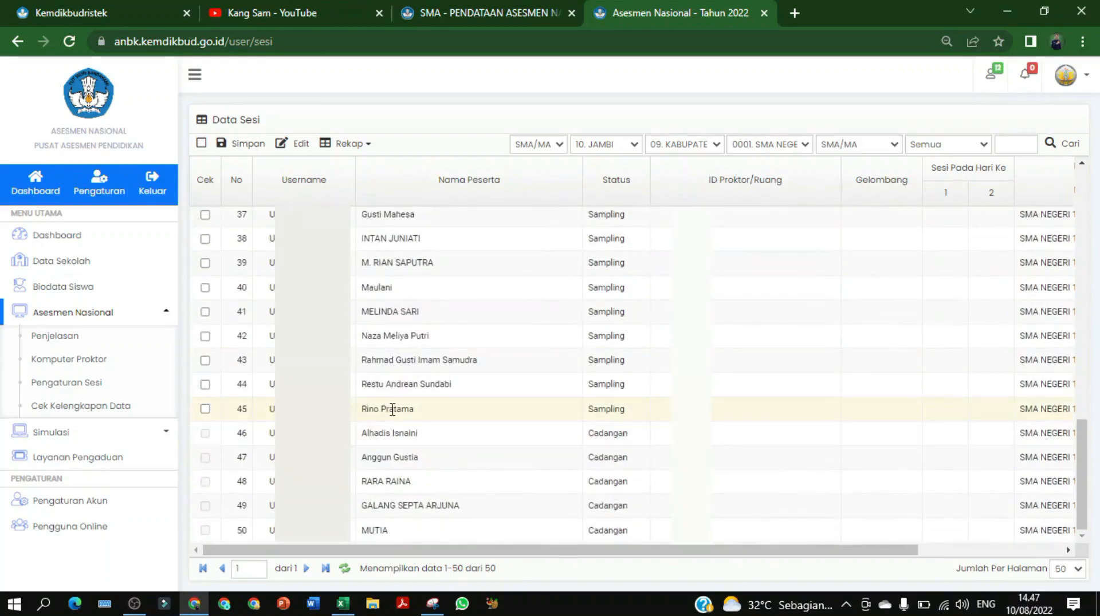
click(375, 410)
scroll(478, 374, up, 1)
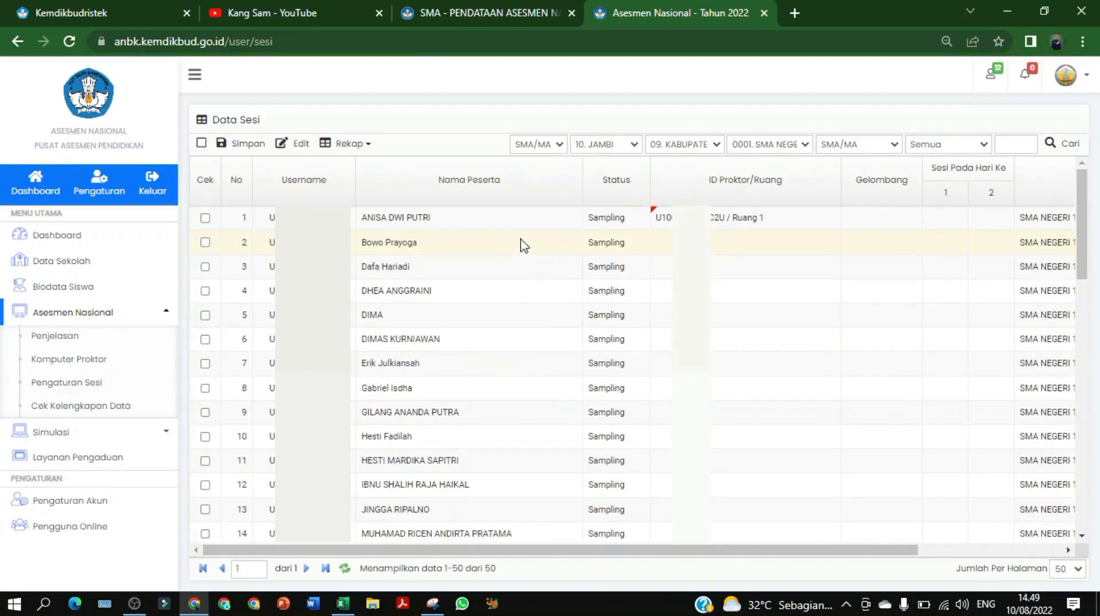
Set rows 2, 3 and 4 individually to Ruang 1 in the ID Proktor/Ruang column
click(792, 246)
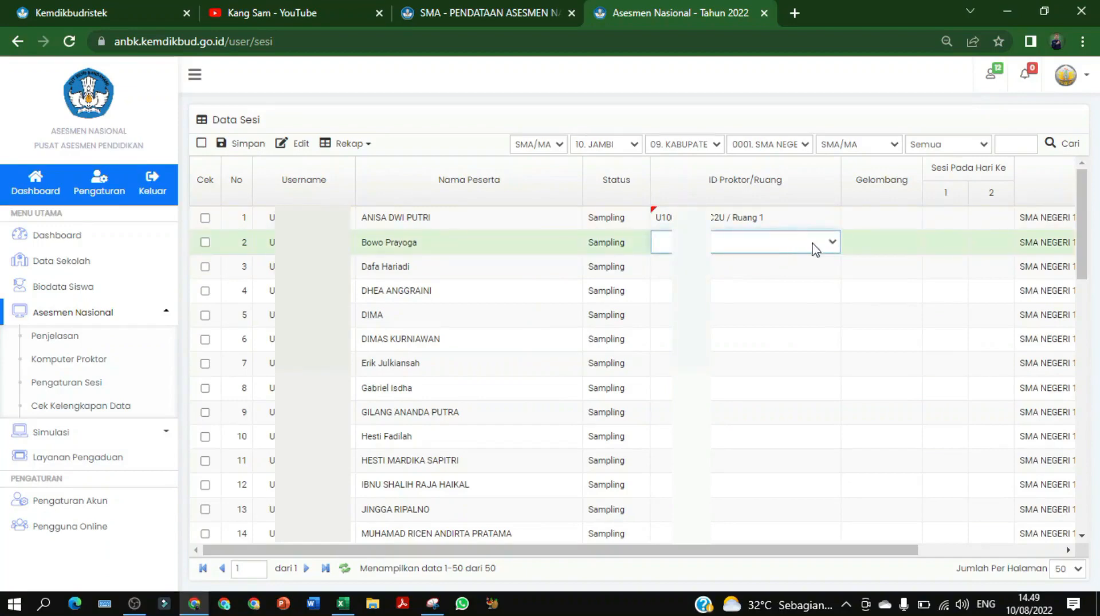
click(830, 245)
click(807, 278)
click(804, 273)
click(829, 268)
click(794, 302)
click(824, 294)
click(831, 291)
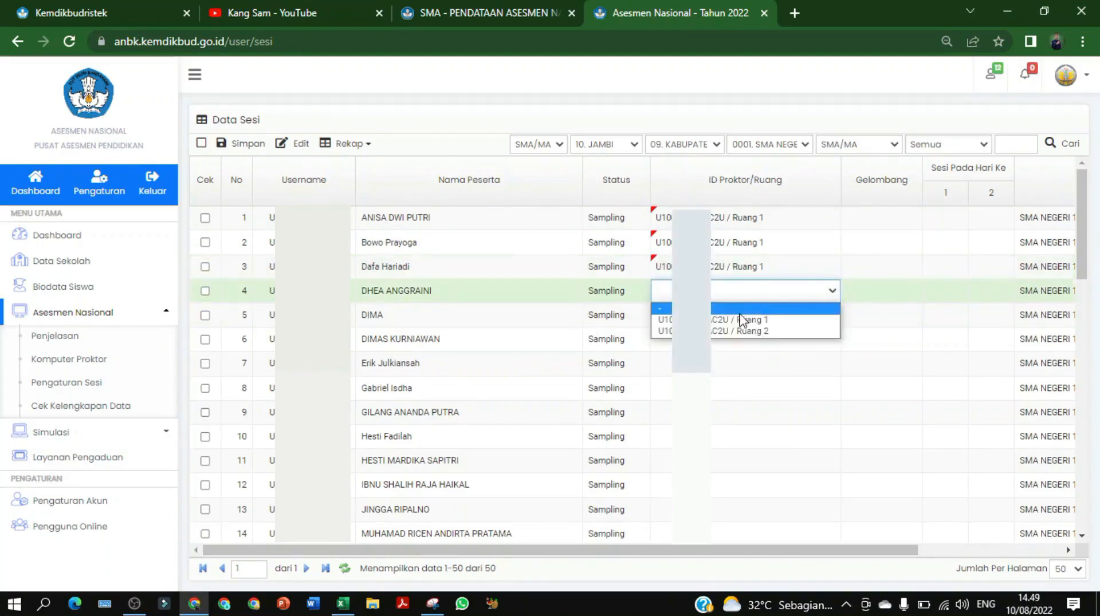
click(735, 321)
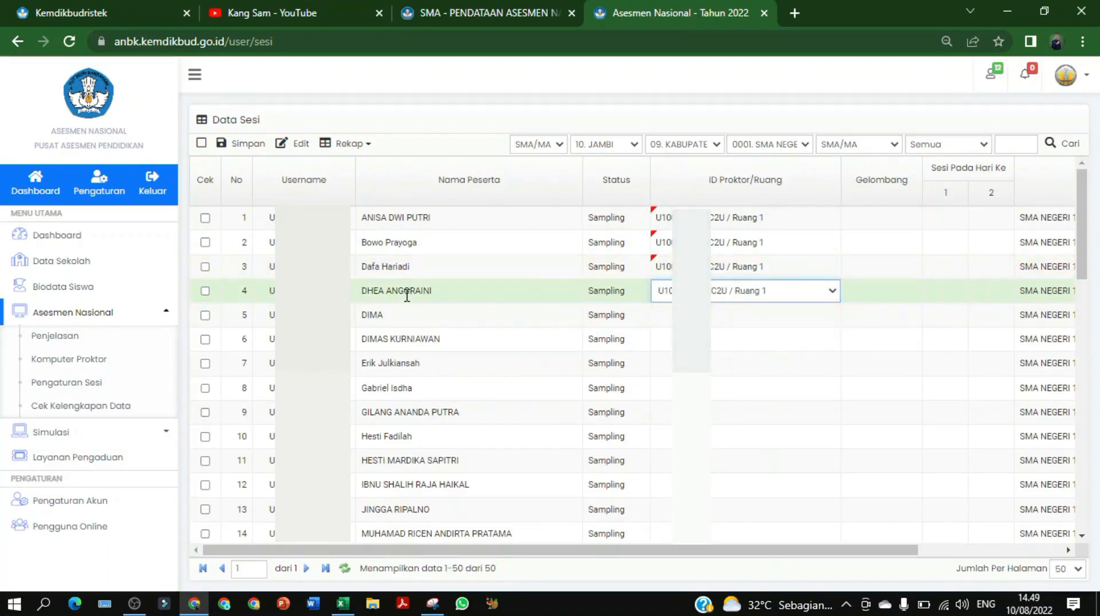
Tick the Cek boxes of rows 5 through 14 for bulk editing
click(205, 315)
click(206, 339)
click(216, 363)
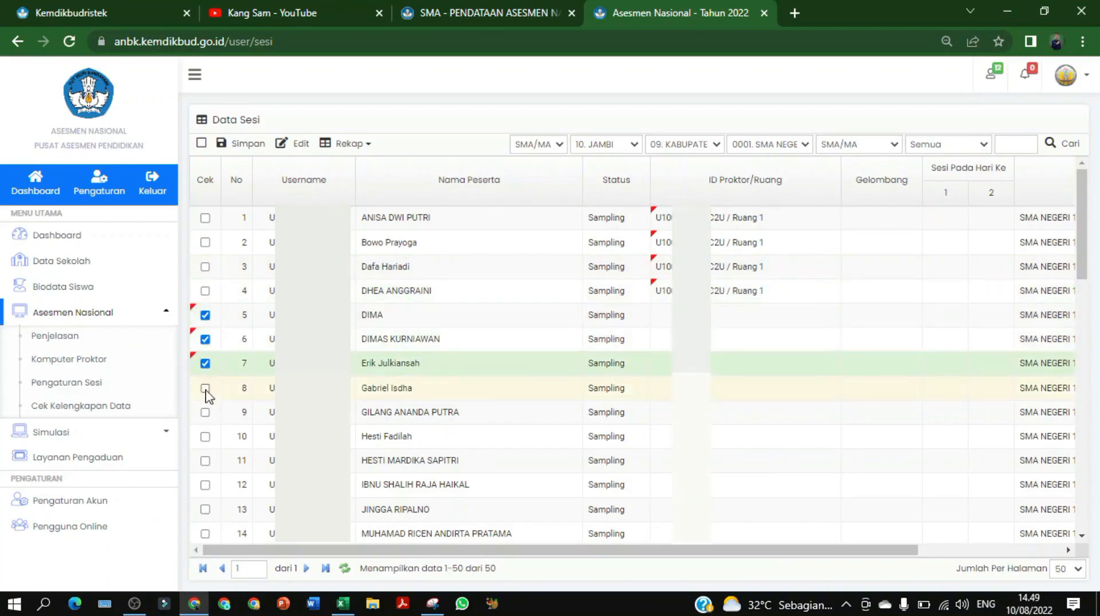
click(205, 388)
click(205, 413)
click(206, 437)
click(205, 461)
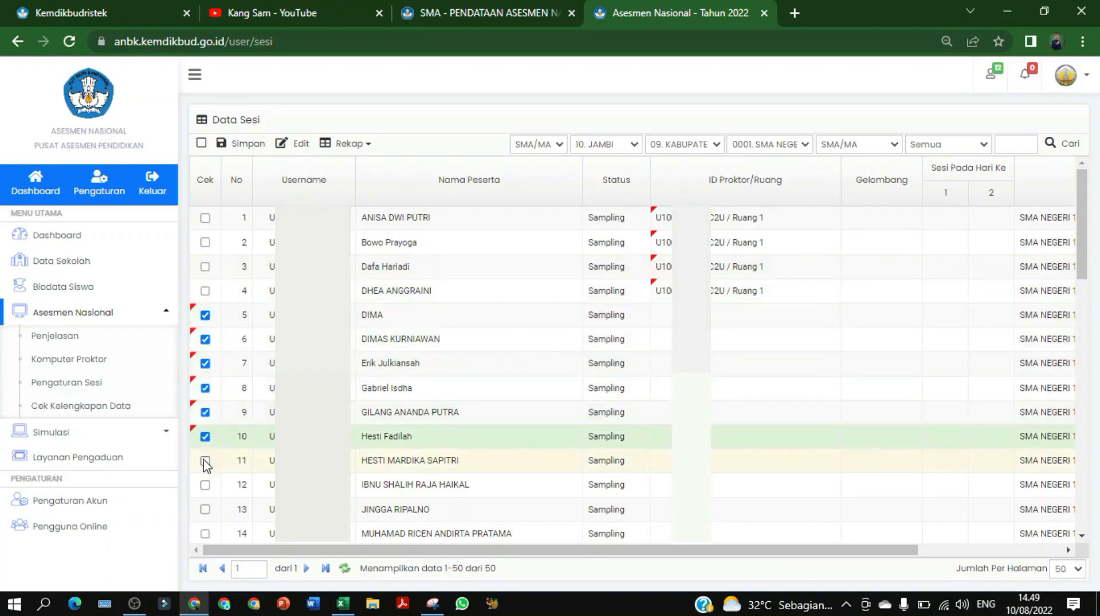
click(205, 485)
click(205, 509)
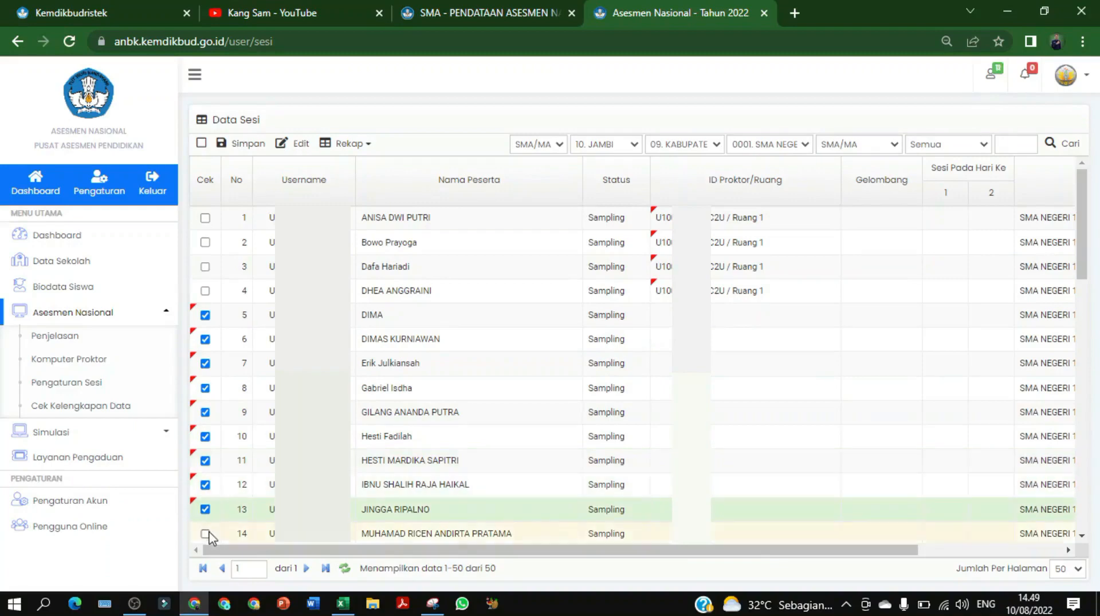
click(206, 533)
scroll(366, 470, down, 2)
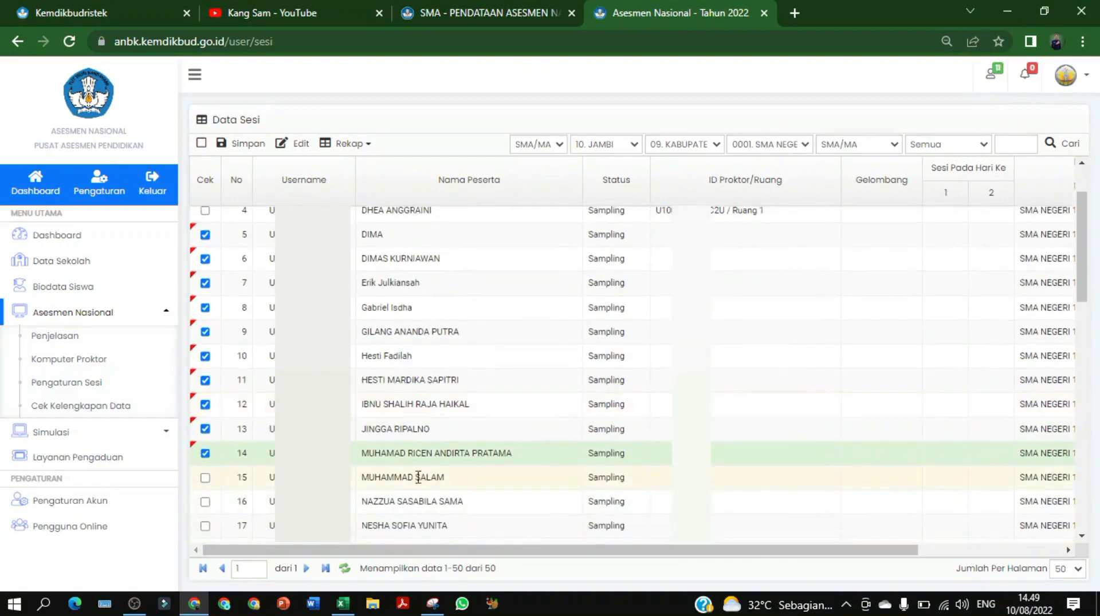
scroll(405, 298, up, 2)
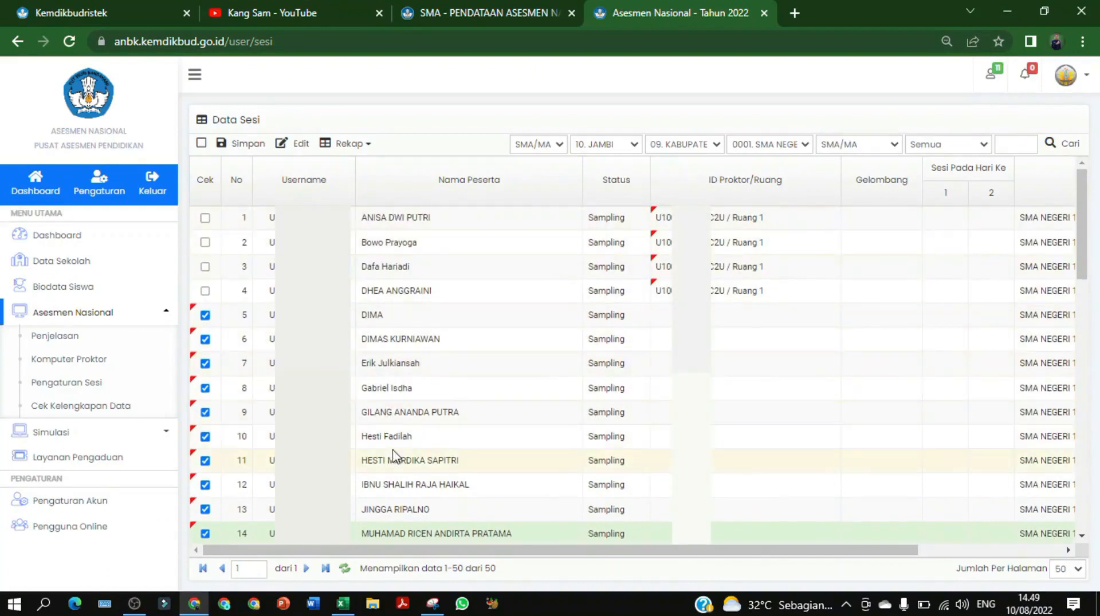
scroll(378, 295, down, 2)
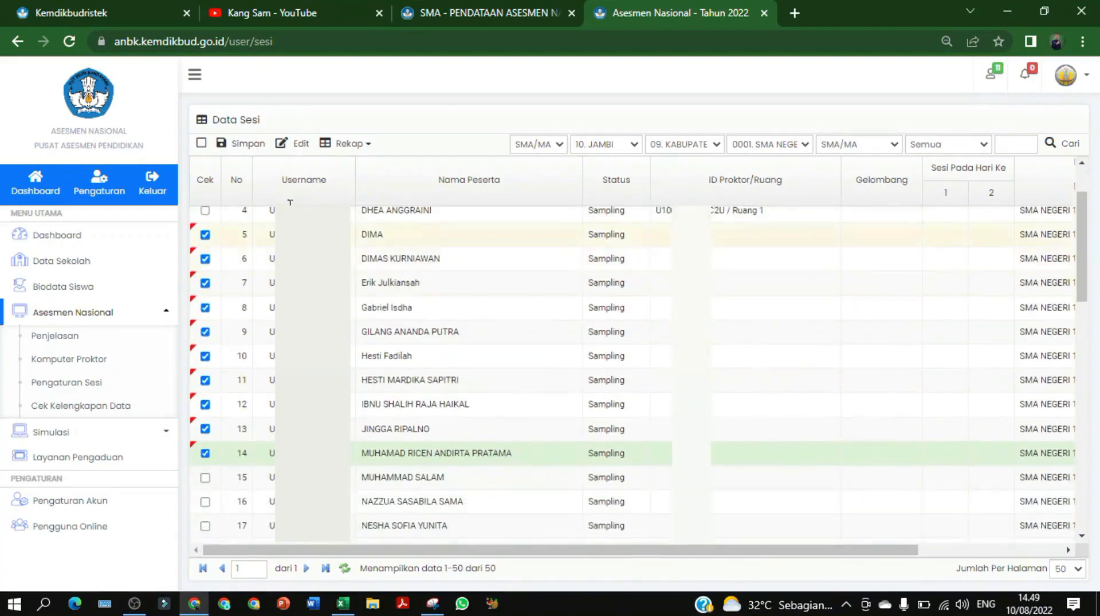
Assign the ticked rows to Ruang 1 via Edit Server / Ruang and save
click(296, 148)
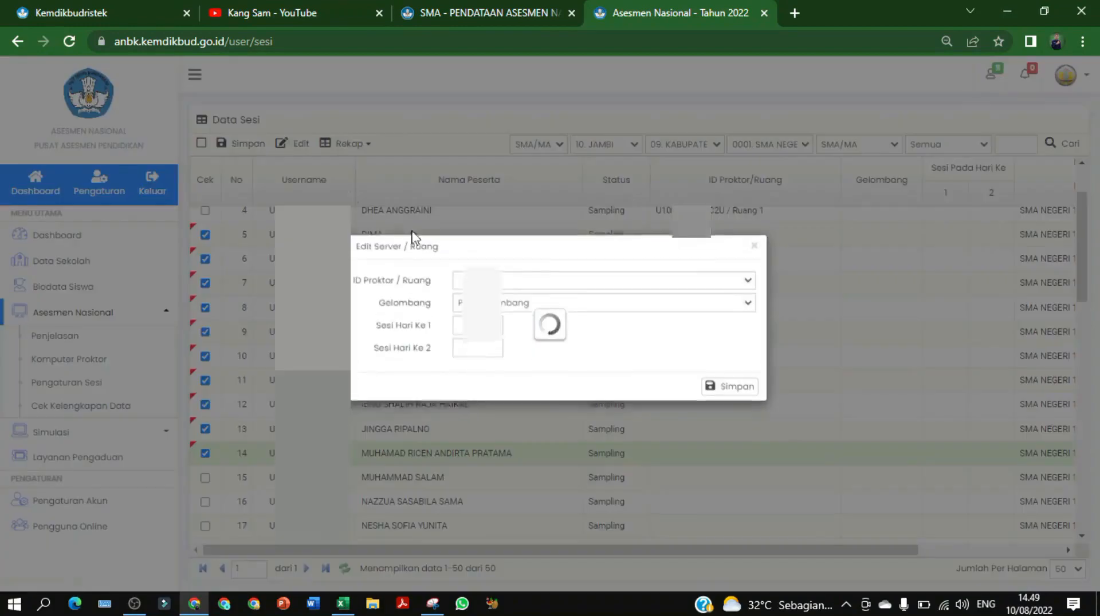
click(581, 286)
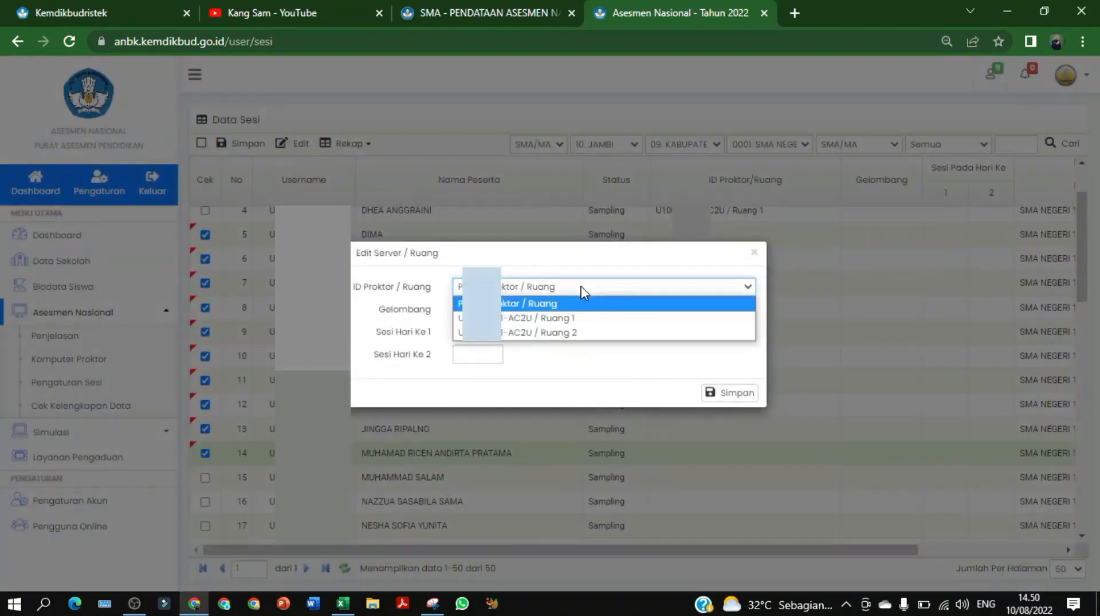
click(570, 318)
click(712, 393)
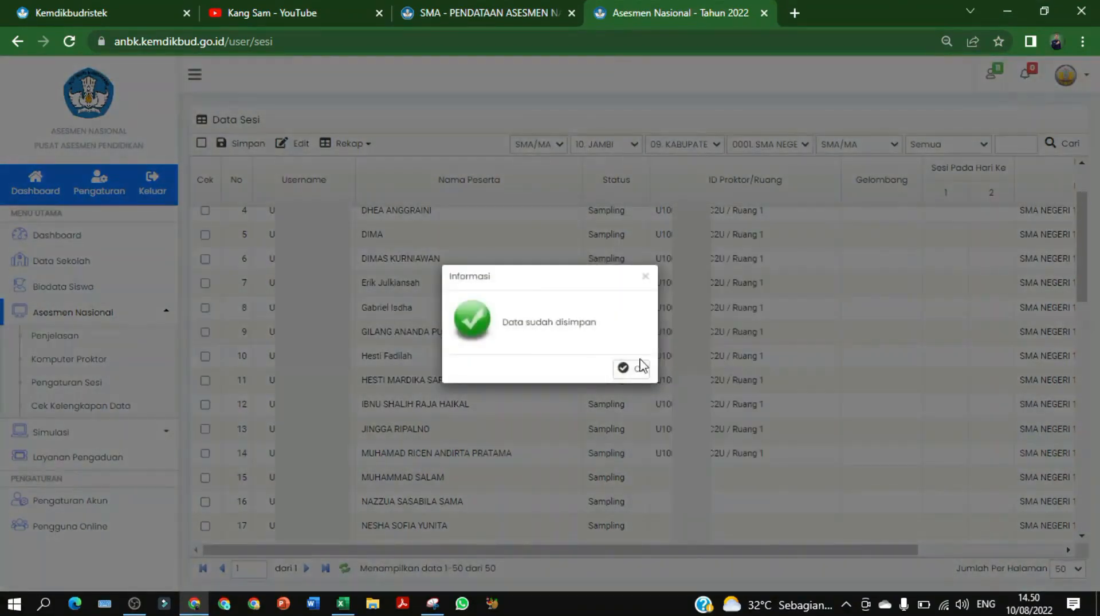
click(633, 370)
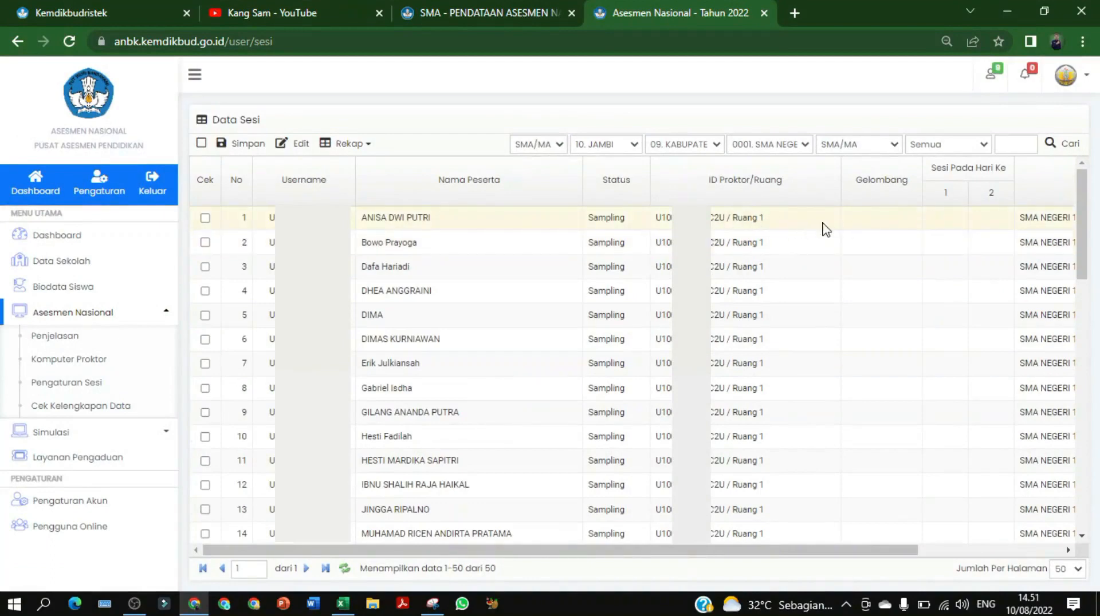
Tick rows 1 and 2, then tick and clear all rows with the header checkbox
click(205, 218)
click(205, 243)
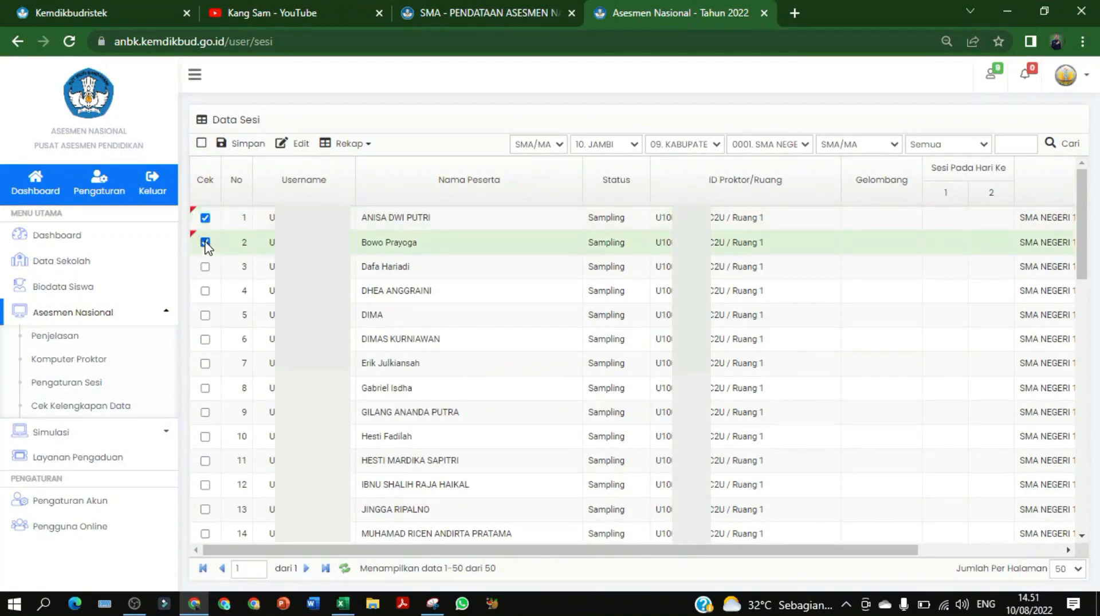
click(202, 143)
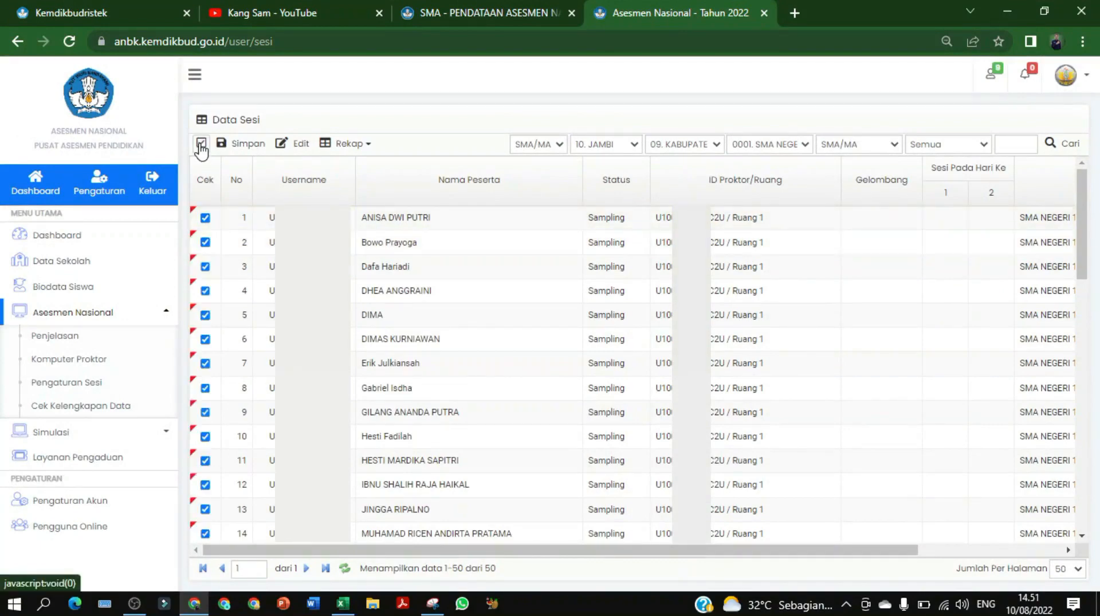
click(201, 143)
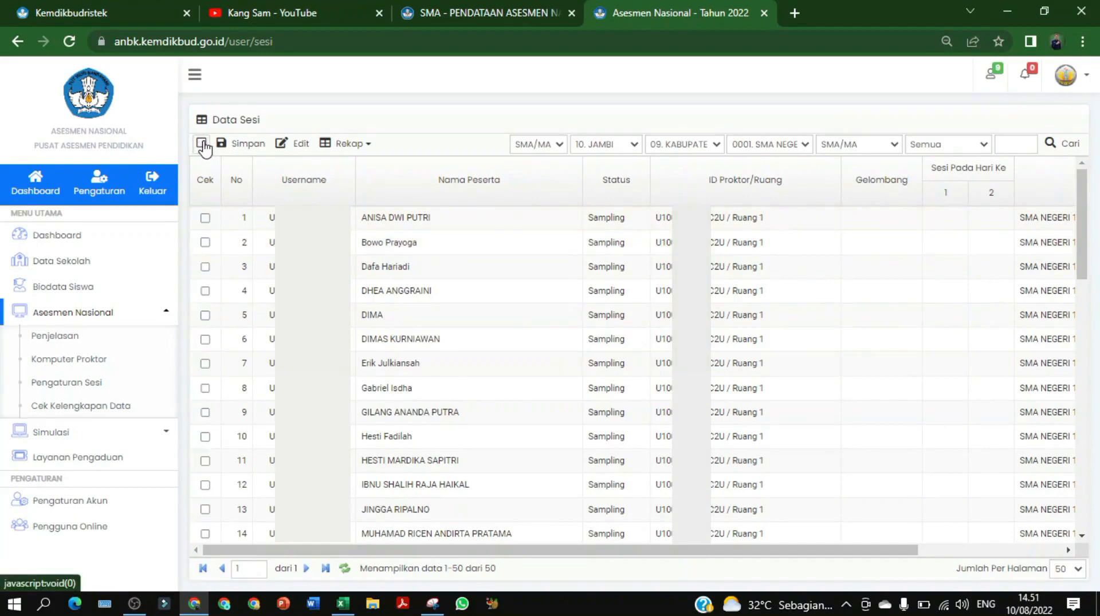
Tick the Cek boxes of rows 1 through 14
click(205, 218)
click(205, 242)
click(205, 267)
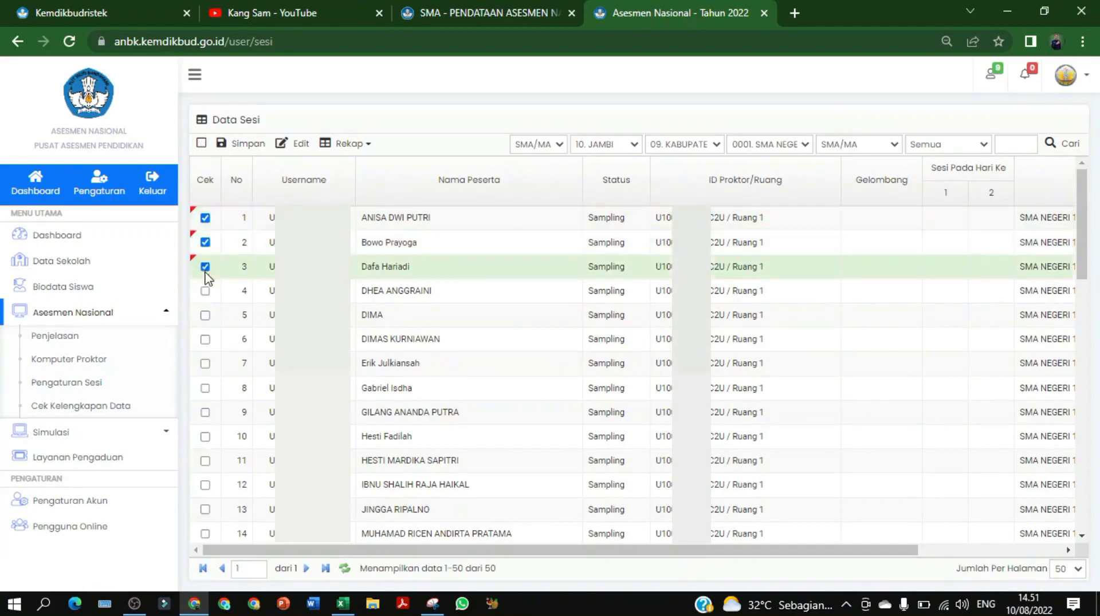
click(205, 291)
click(205, 316)
click(205, 339)
click(205, 363)
click(206, 389)
click(205, 413)
click(205, 437)
click(205, 461)
click(205, 485)
click(205, 509)
scroll(229, 494, down, 1)
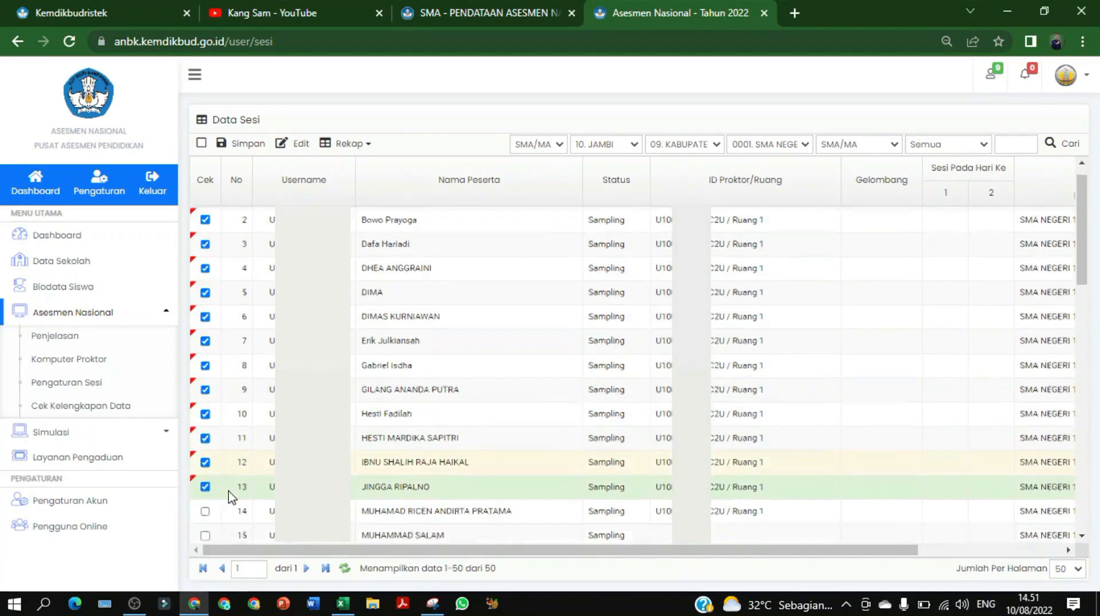
click(205, 458)
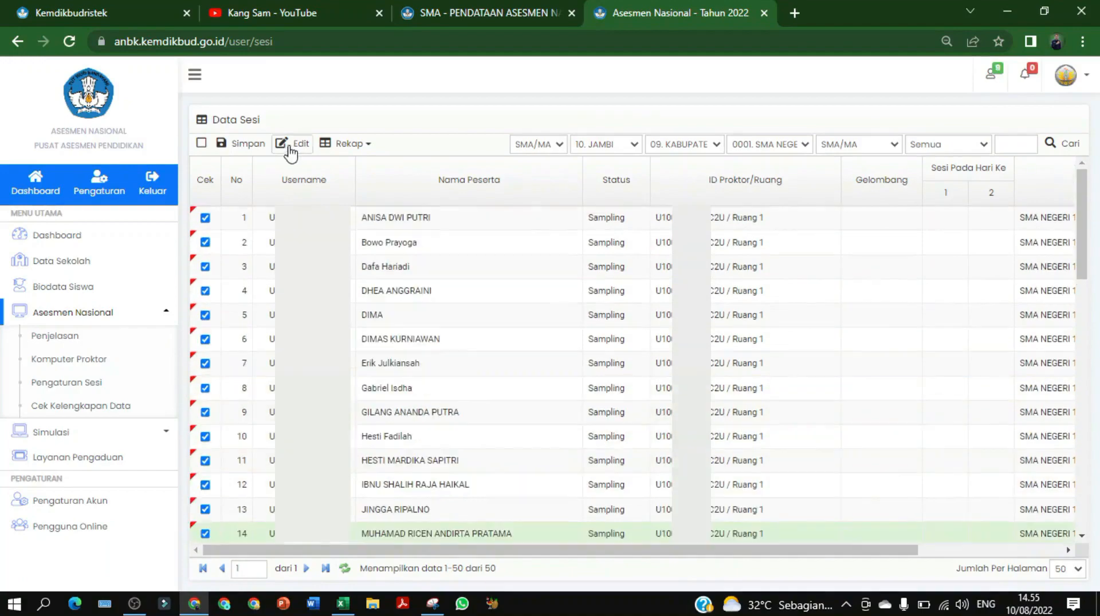
Set the ticked students to Ruang 1 and Gelombang 1 and save
click(289, 150)
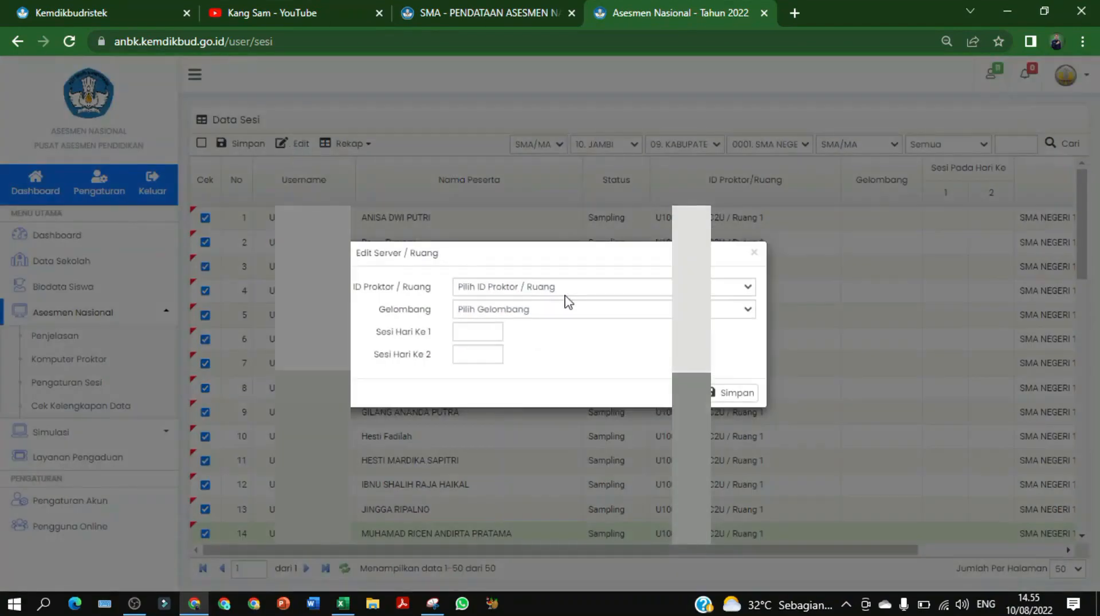
click(565, 296)
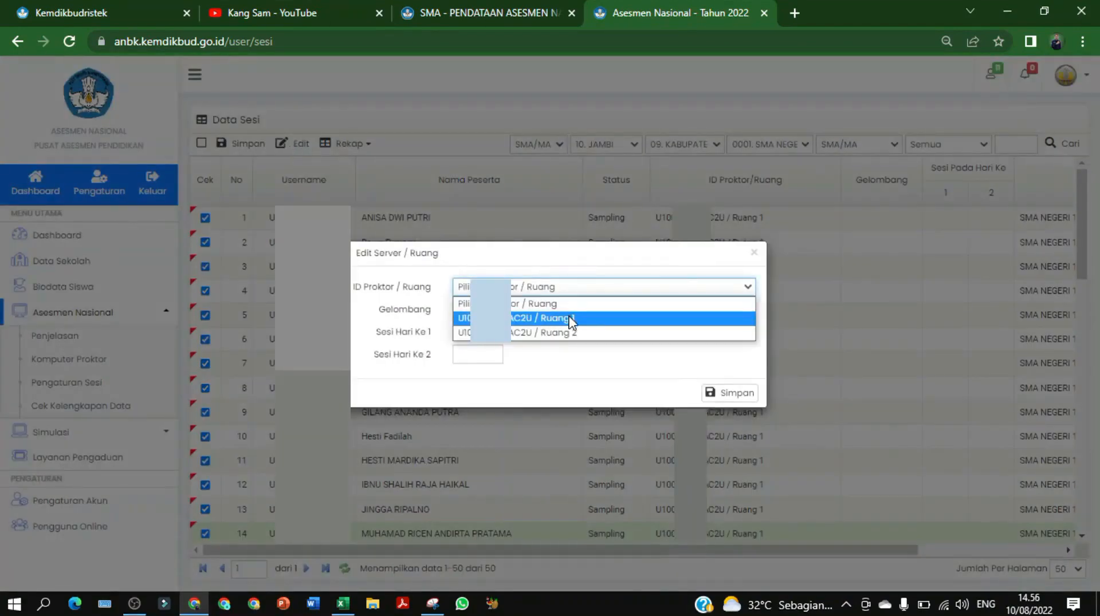
click(569, 318)
click(559, 312)
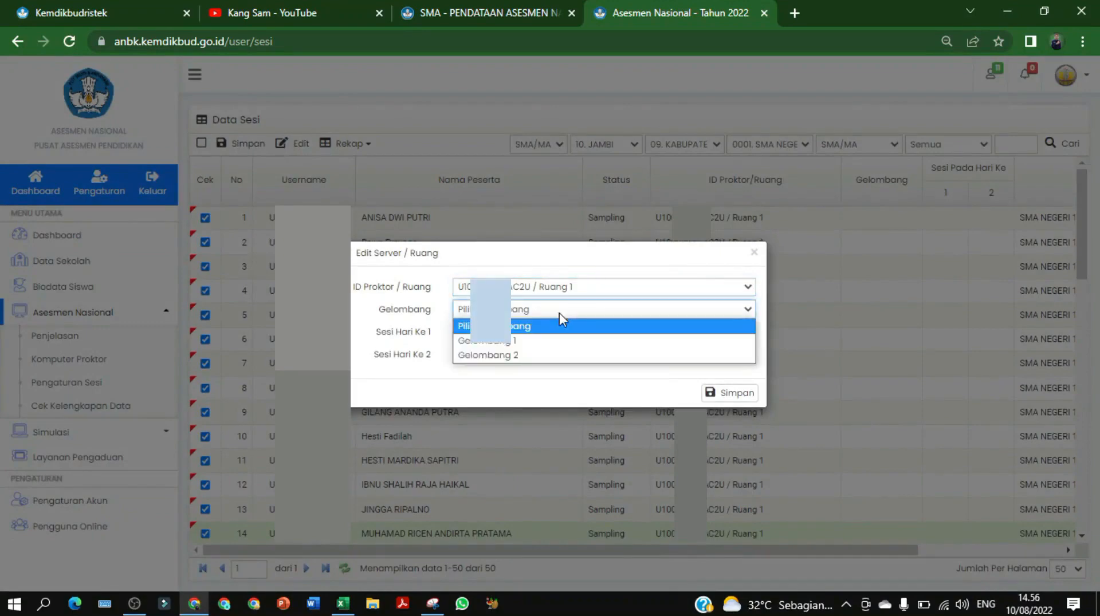
click(540, 342)
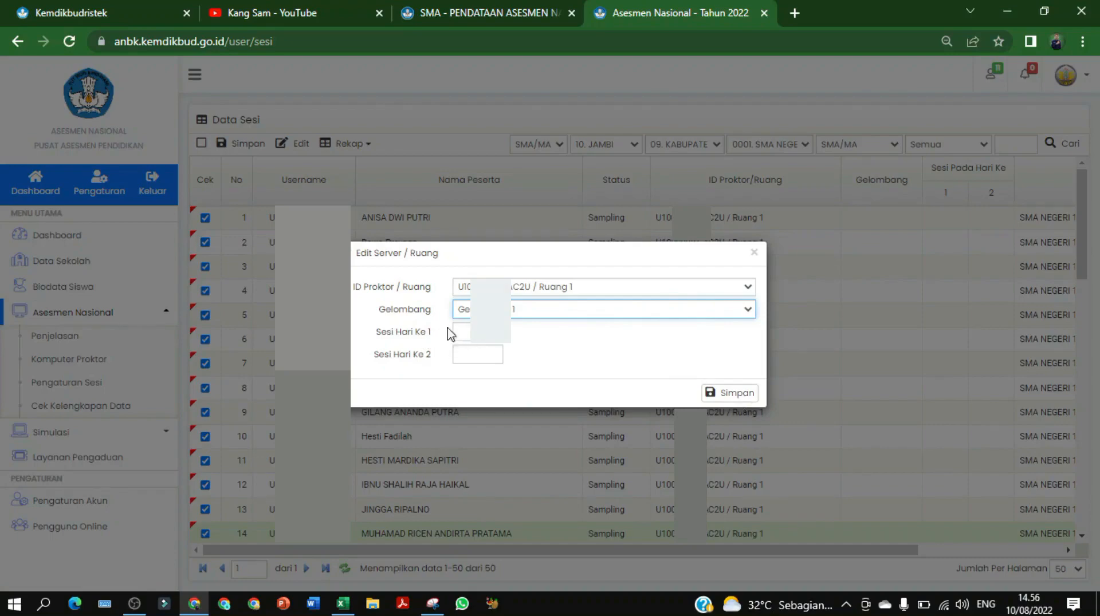
click(723, 393)
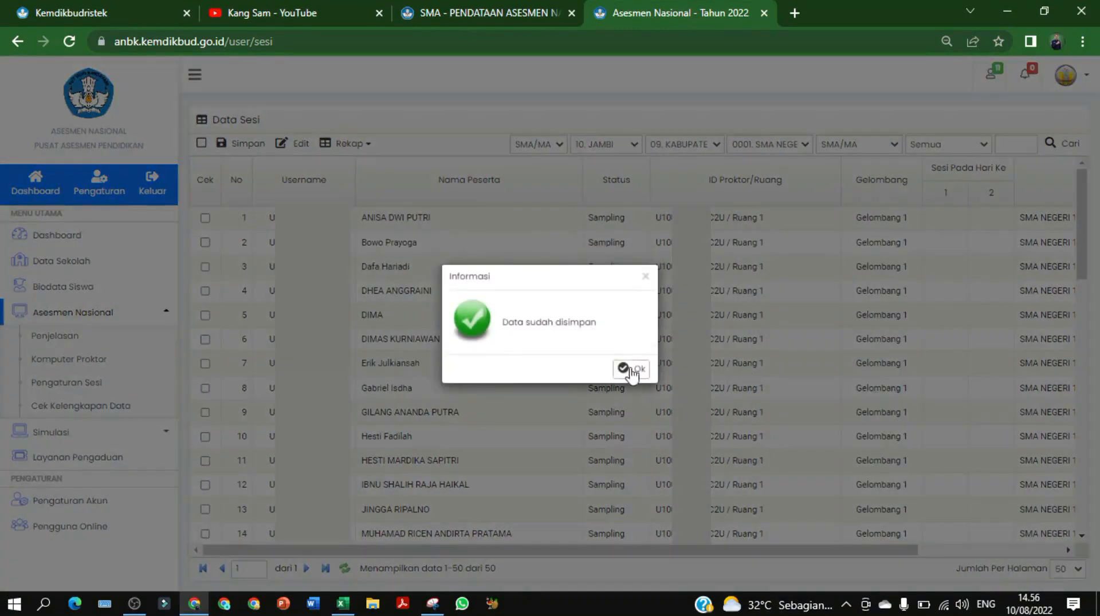
click(630, 371)
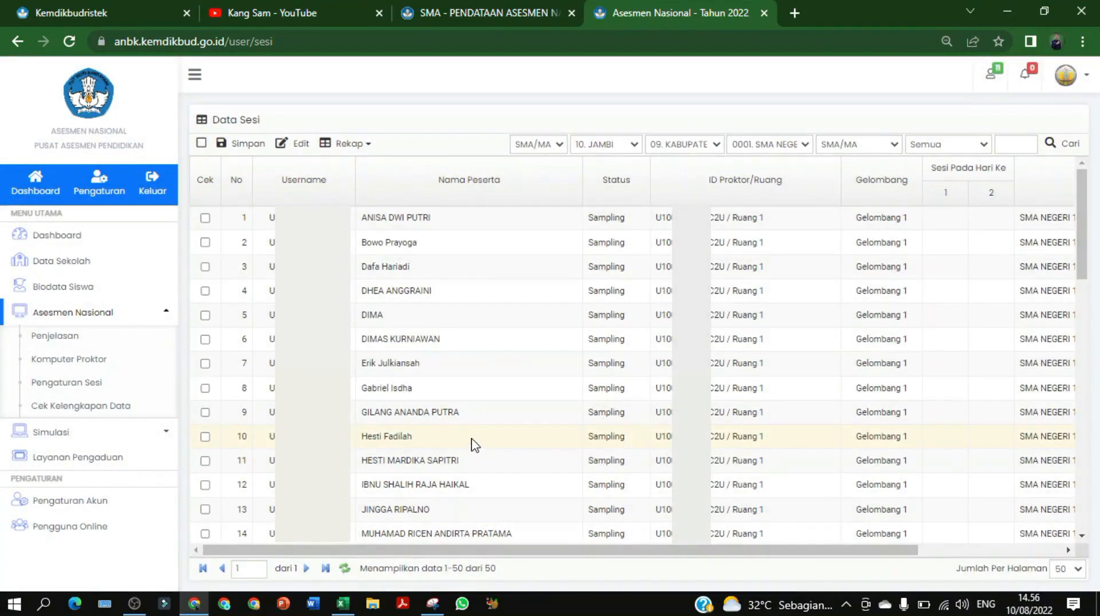
Tick the Cek boxes of rows 15 through 28
scroll(471, 442, down, 3)
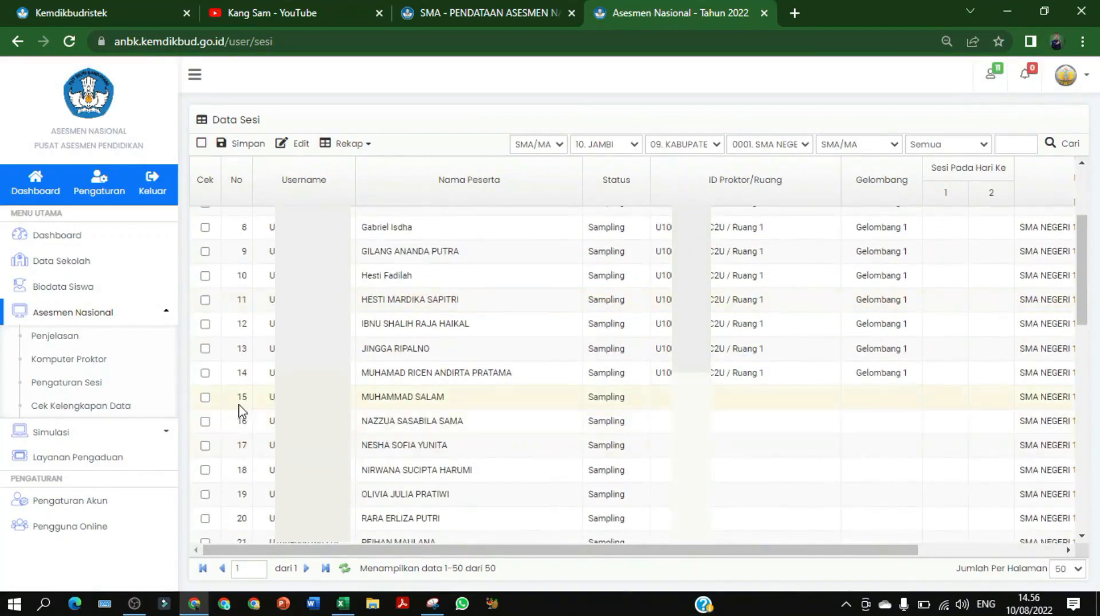
click(206, 397)
click(205, 421)
click(205, 446)
click(206, 471)
click(205, 494)
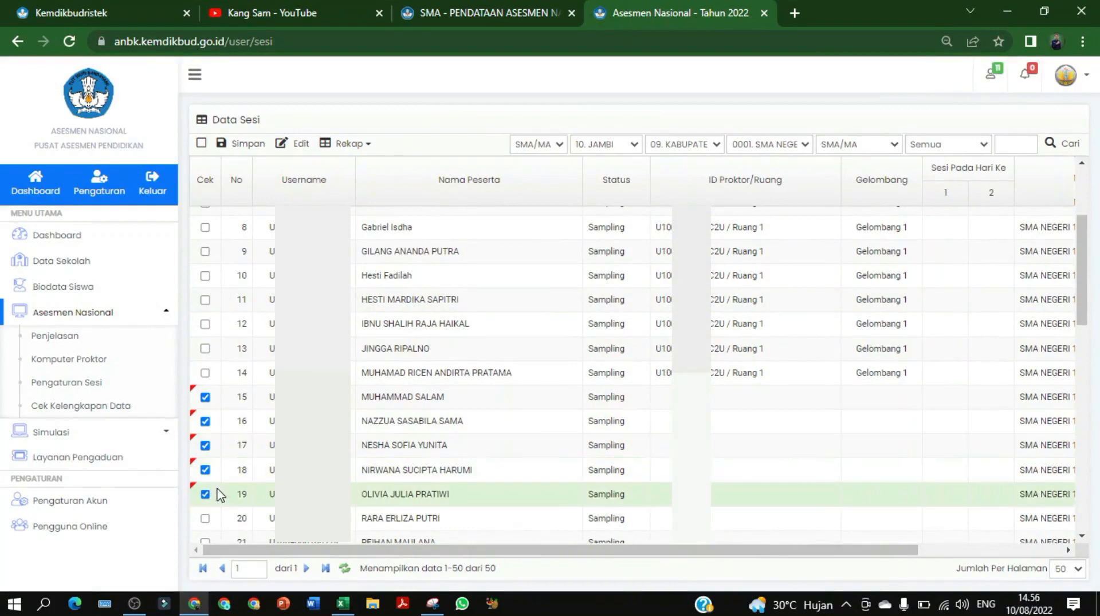
scroll(220, 496, down, 3)
click(205, 358)
click(205, 382)
click(205, 406)
click(205, 431)
click(205, 454)
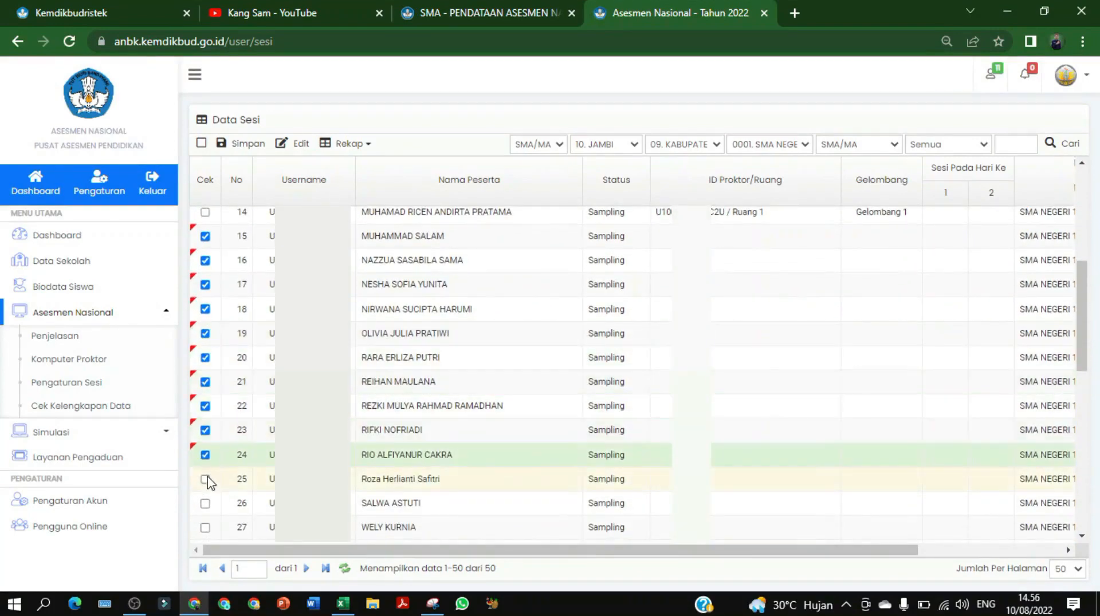
click(205, 479)
click(206, 503)
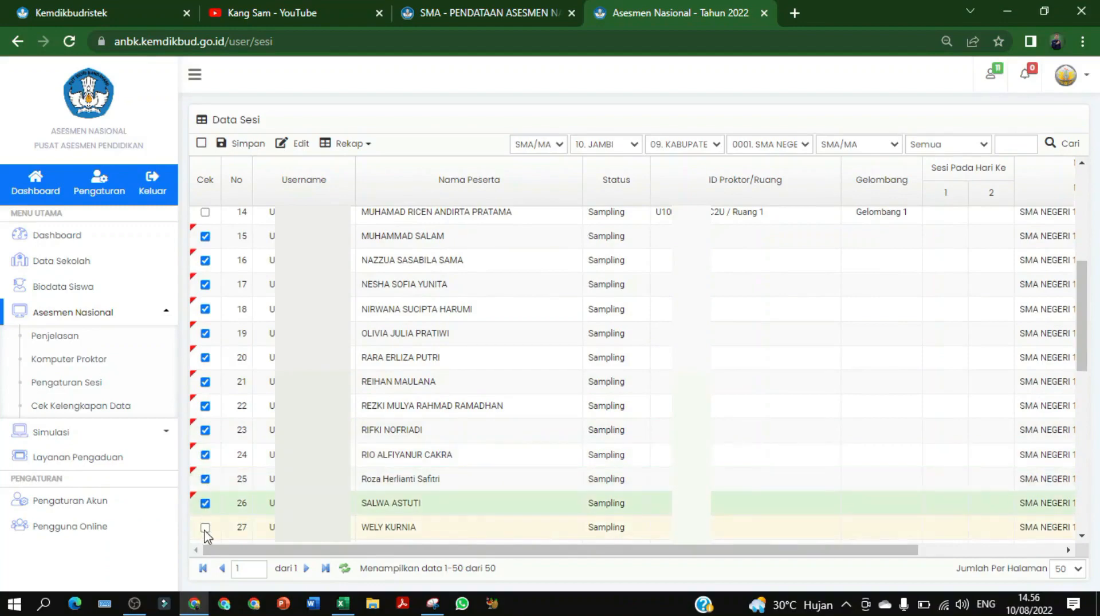
click(205, 528)
scroll(256, 508, down, 1)
click(206, 471)
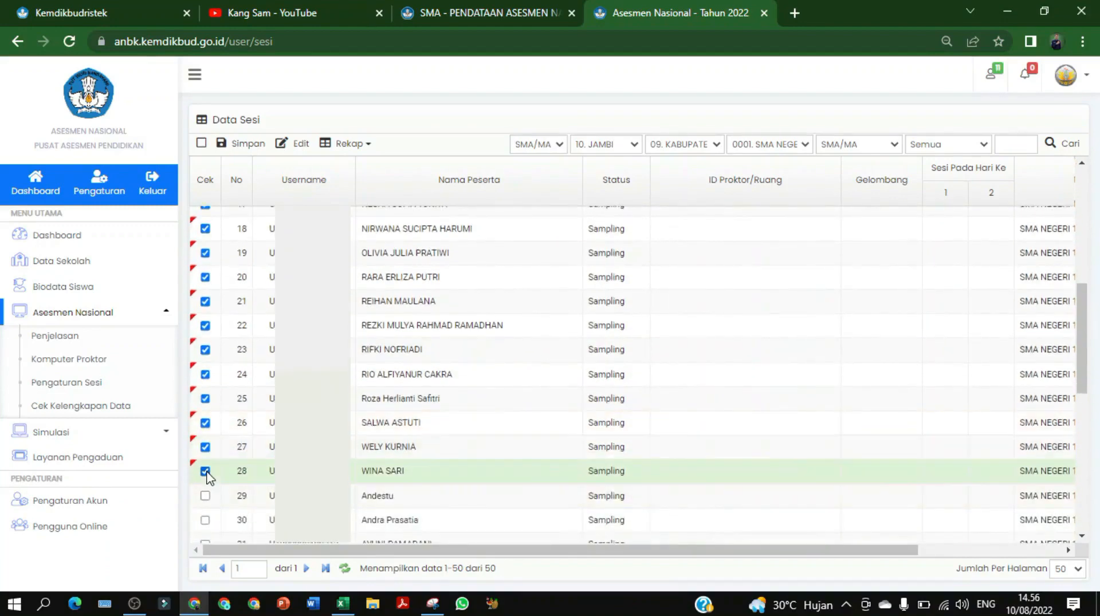
Set the ticked students to Ruang 2 and Gelombang 1 and save
click(296, 143)
click(563, 288)
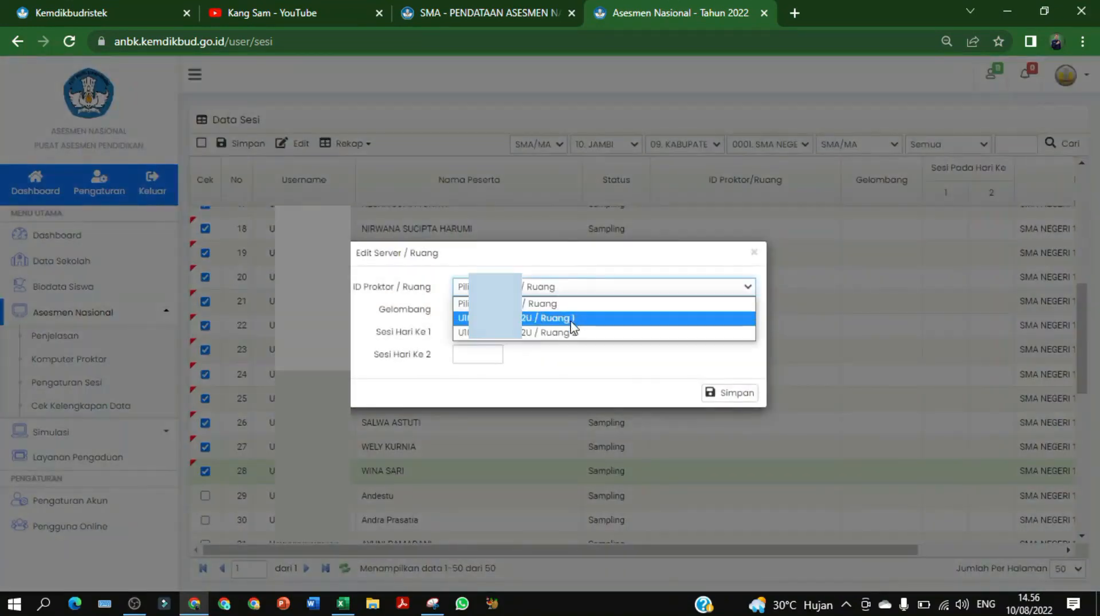
click(568, 337)
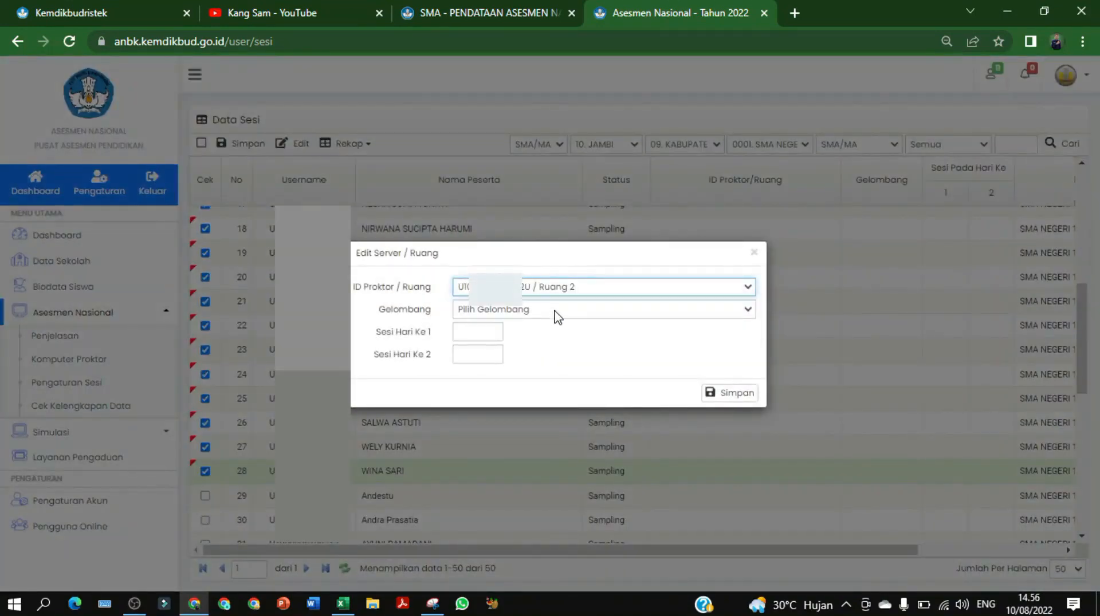
click(556, 312)
click(527, 341)
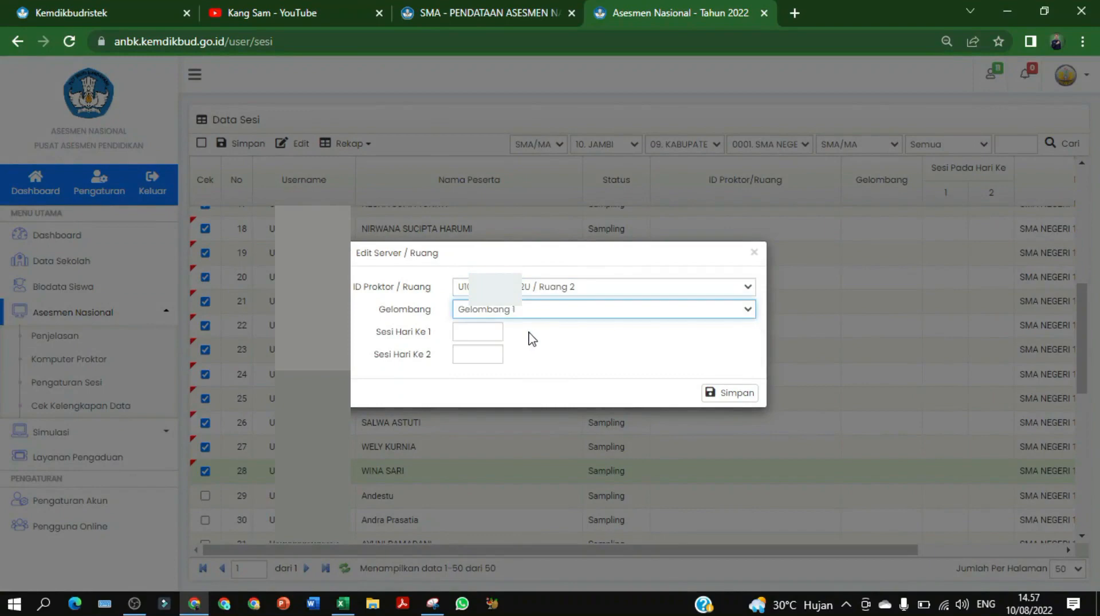
click(533, 312)
click(517, 341)
click(723, 392)
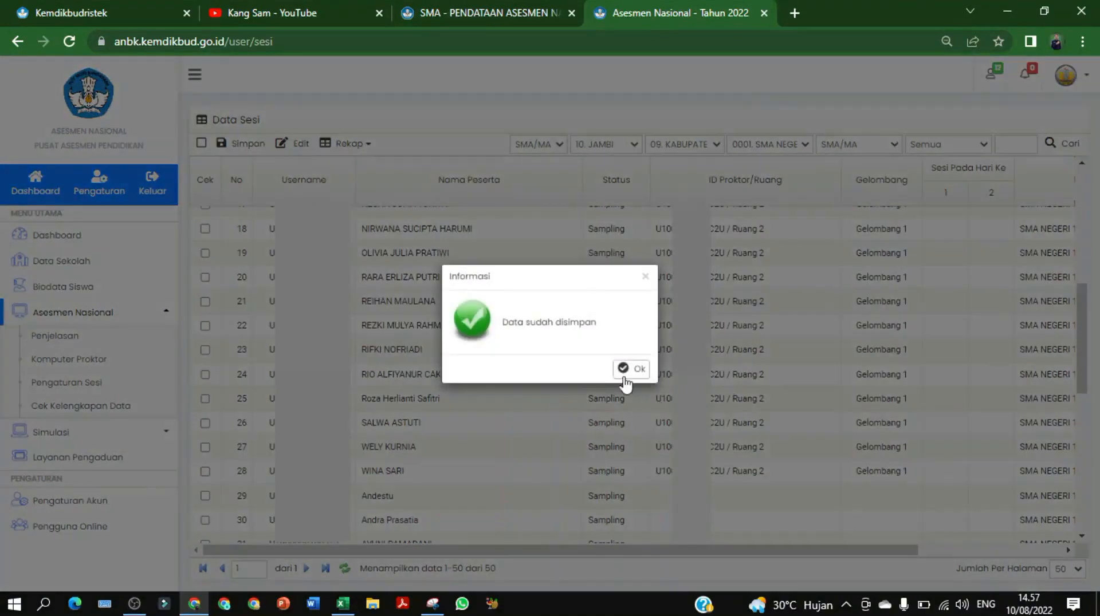
click(630, 369)
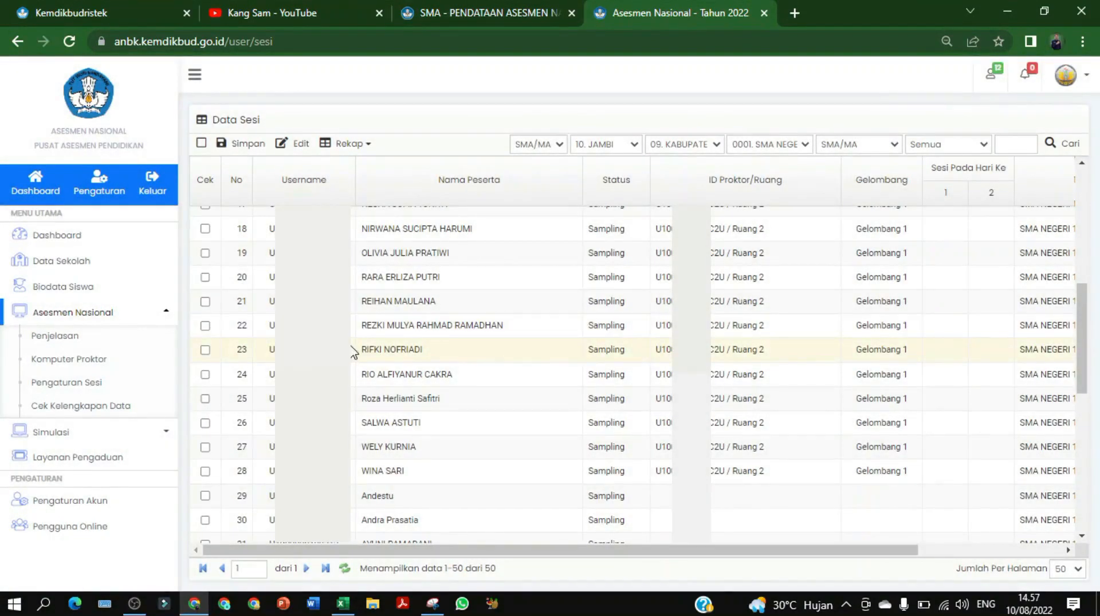
scroll(354, 352, down, 3)
scroll(354, 355, down, 2)
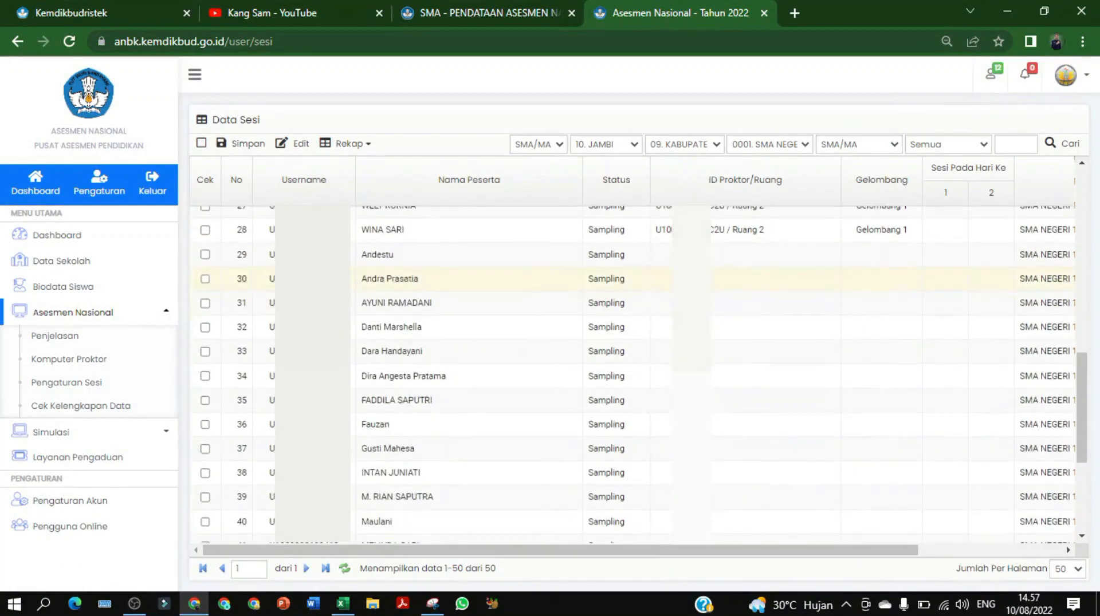
click(343, 604)
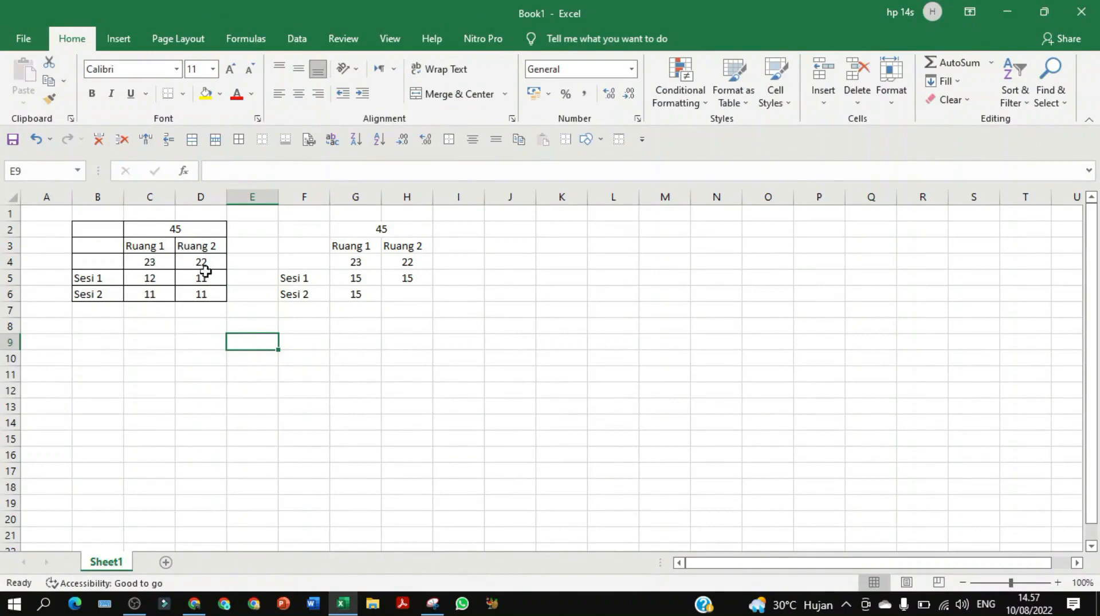
click(1006, 12)
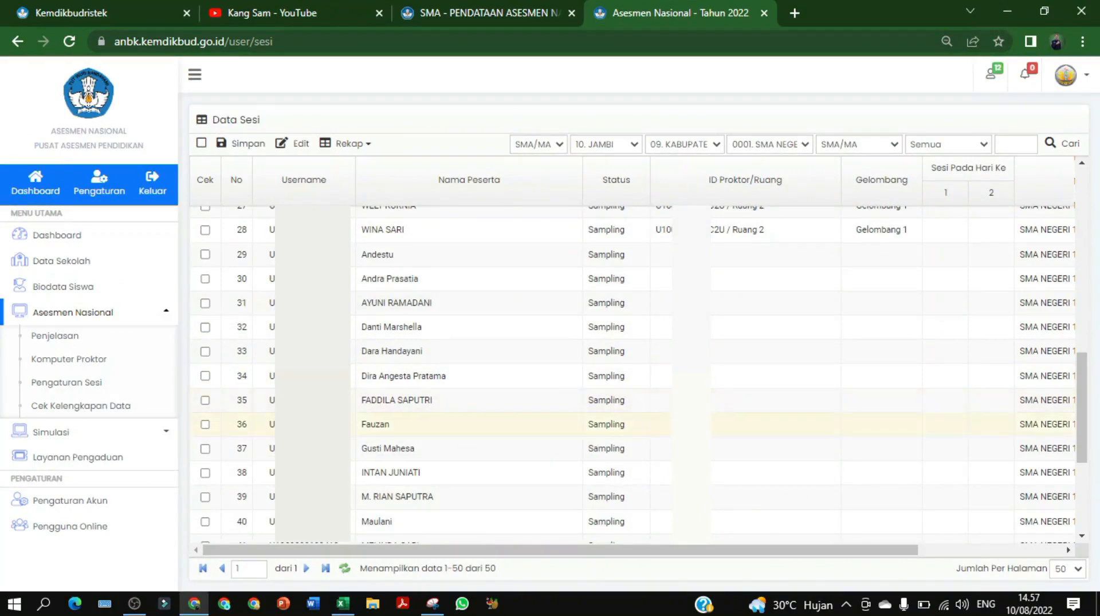
Tick the Cek boxes of rows 29 through 37
scroll(255, 446, down, 3)
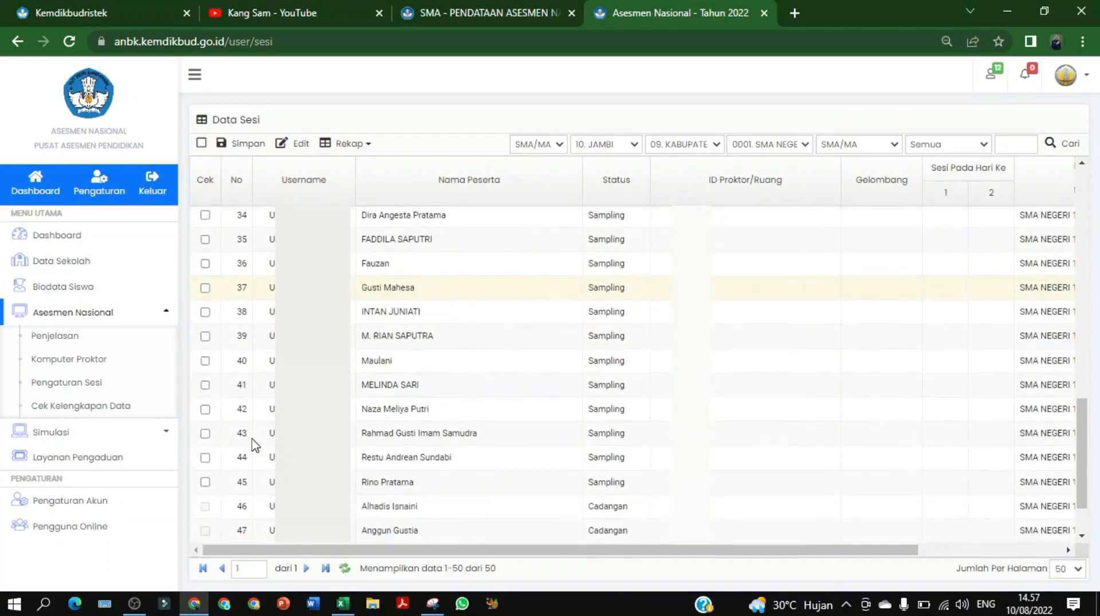
scroll(255, 445, up, 4)
scroll(255, 445, up, 3)
scroll(253, 445, down, 3)
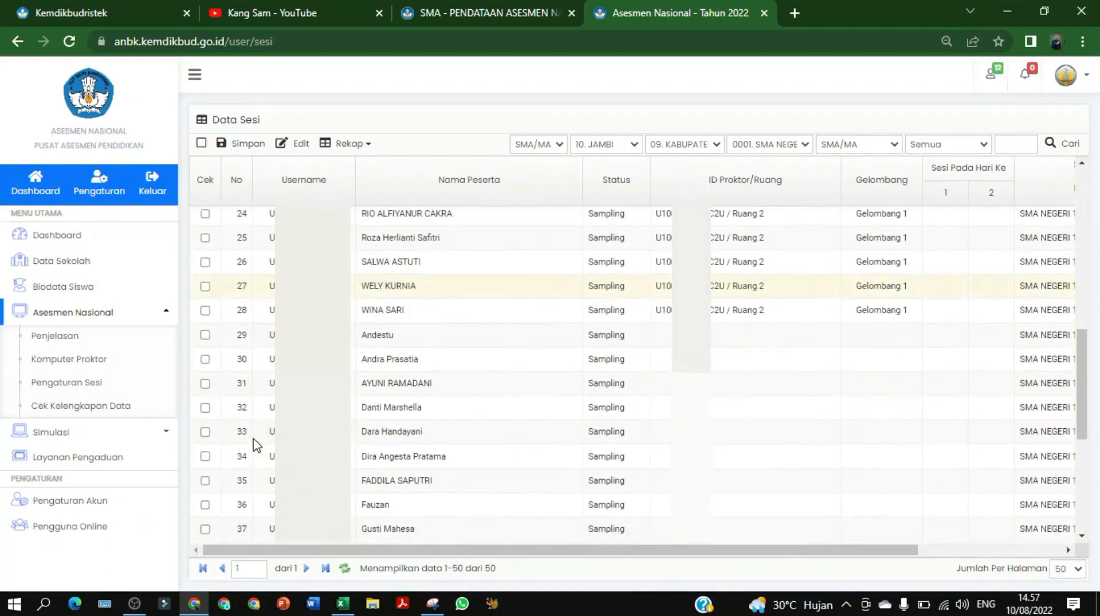
click(205, 335)
click(205, 359)
click(205, 383)
click(205, 408)
click(205, 432)
click(205, 456)
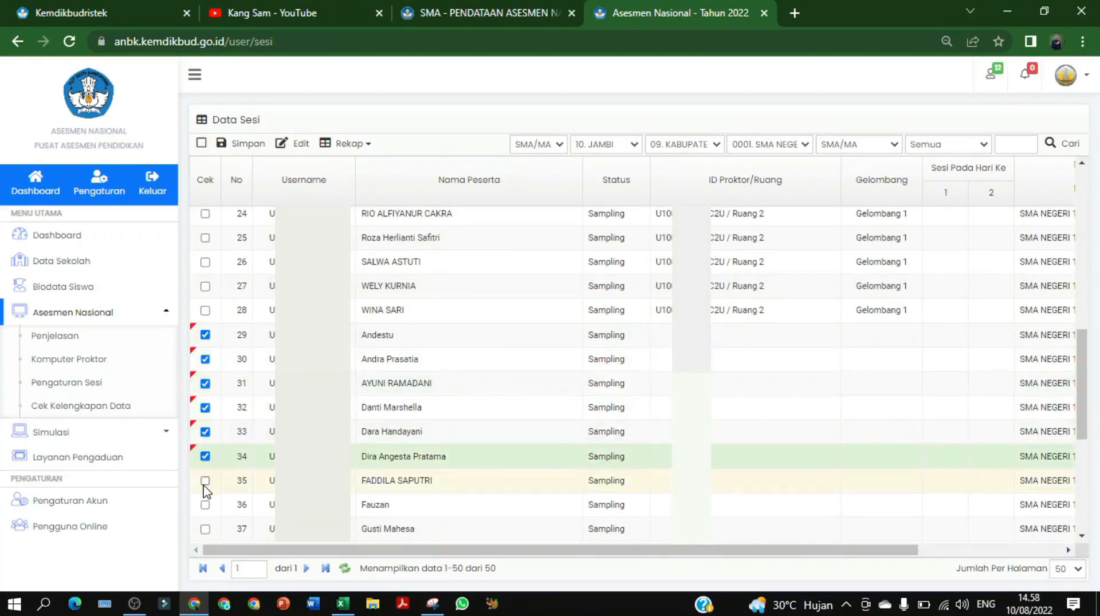
click(205, 481)
click(205, 505)
click(205, 528)
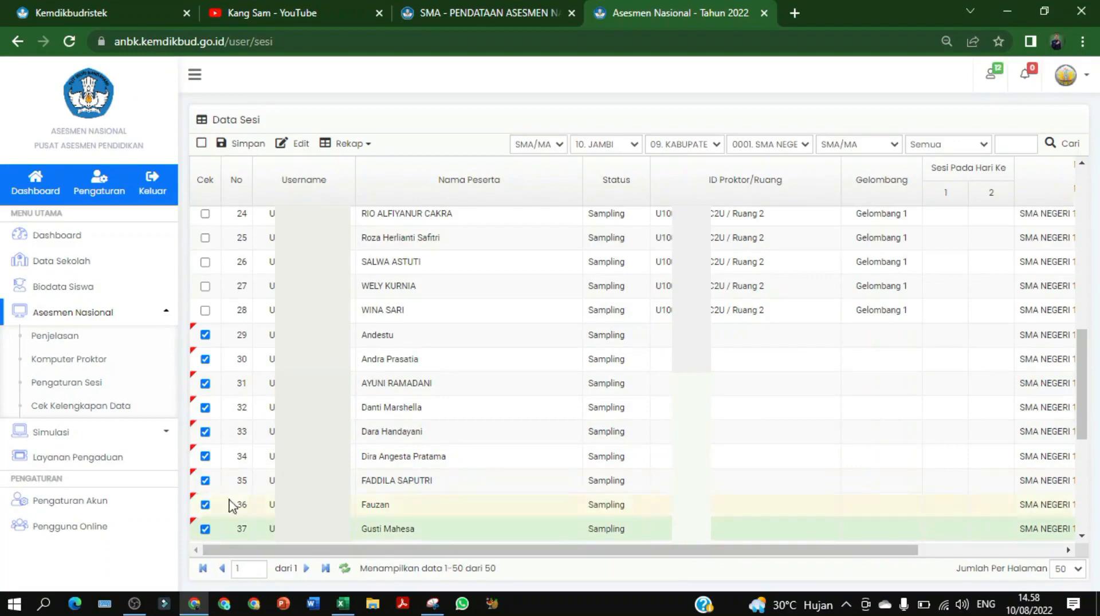
Set the ticked students to Ruang 1 and Gelombang 1 and save
click(289, 144)
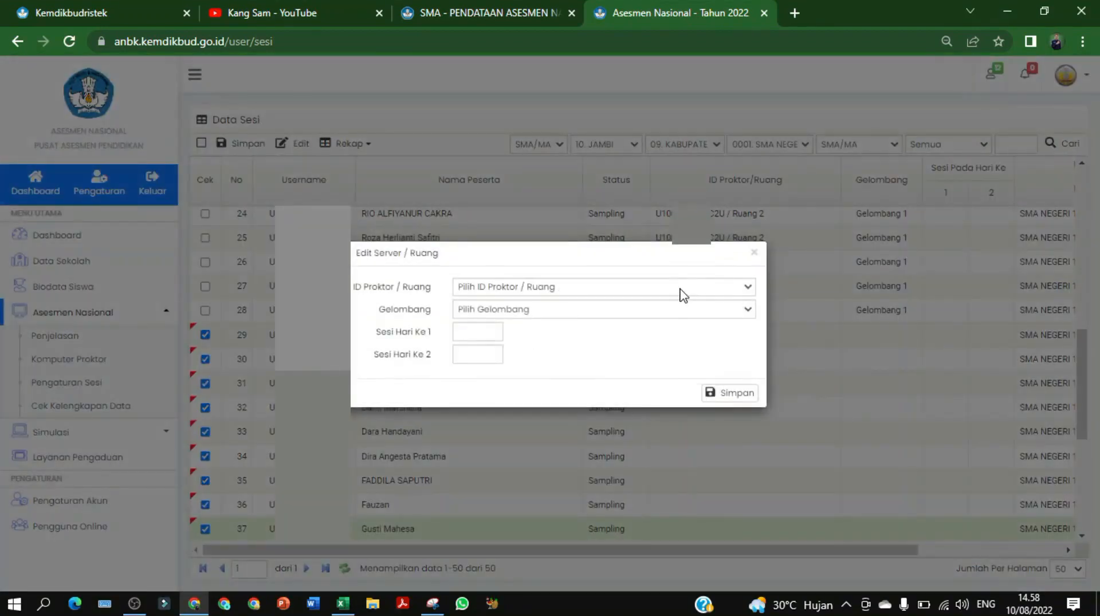
click(682, 292)
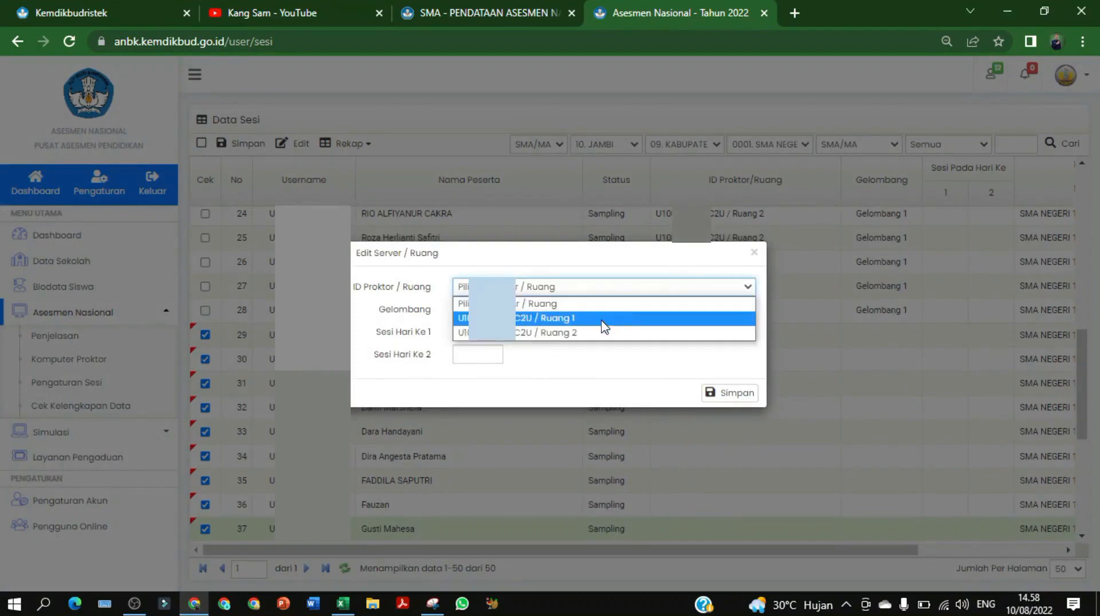
click(619, 317)
click(547, 313)
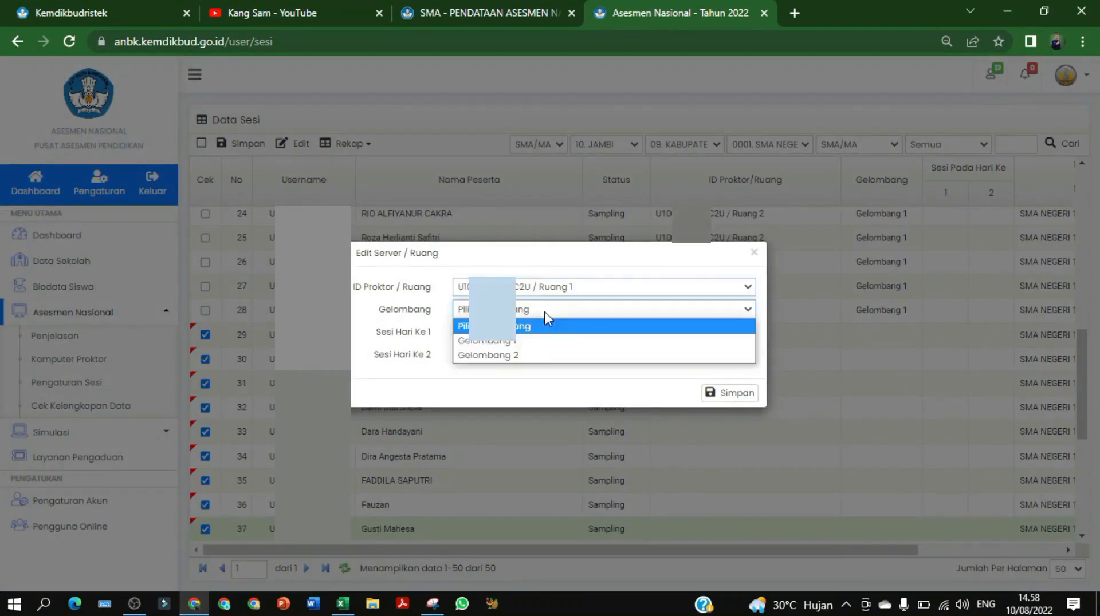
click(535, 344)
click(726, 396)
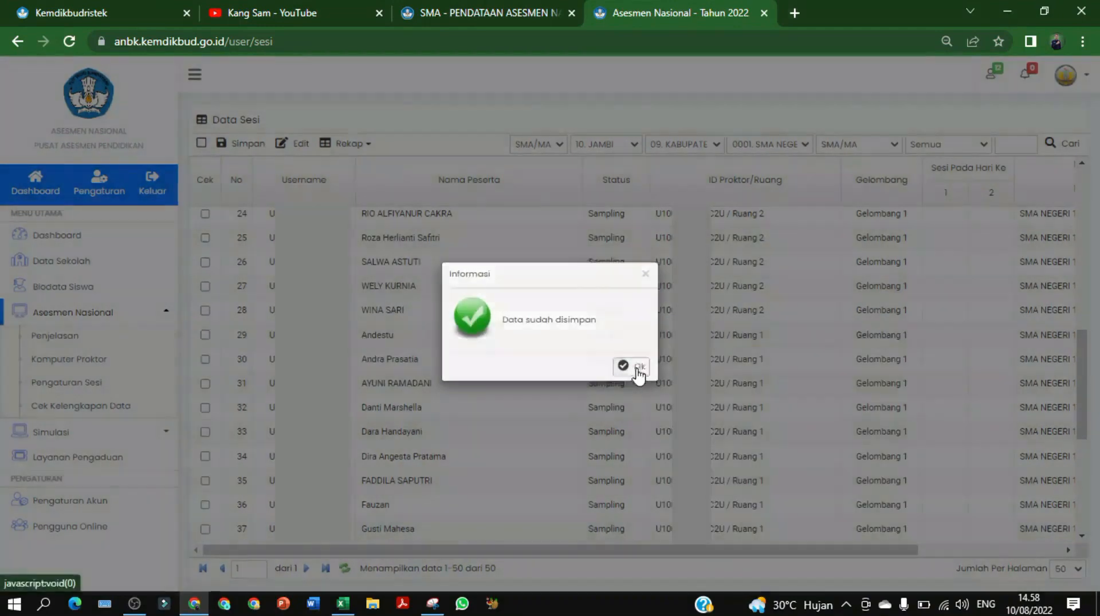
click(637, 369)
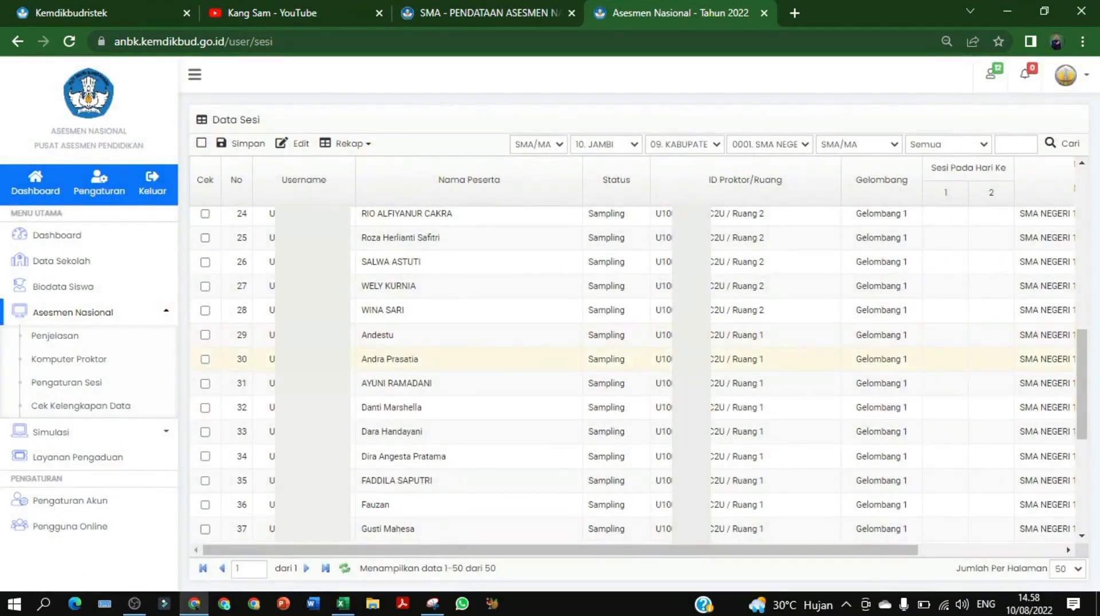
Tick the Cek boxes of rows 38 through 45
scroll(633, 374, down, 5)
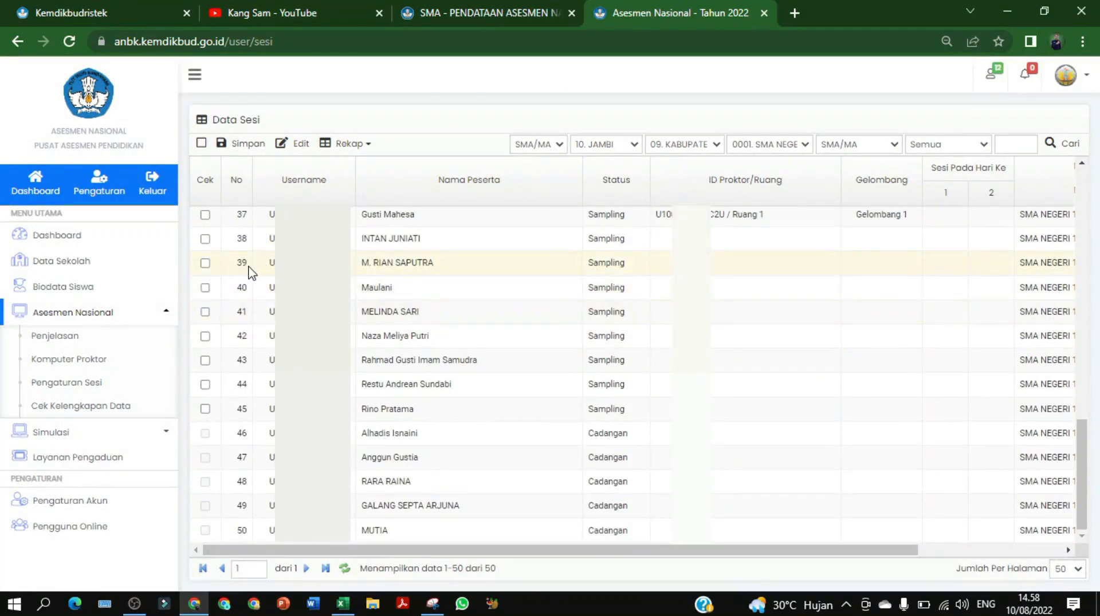
click(205, 239)
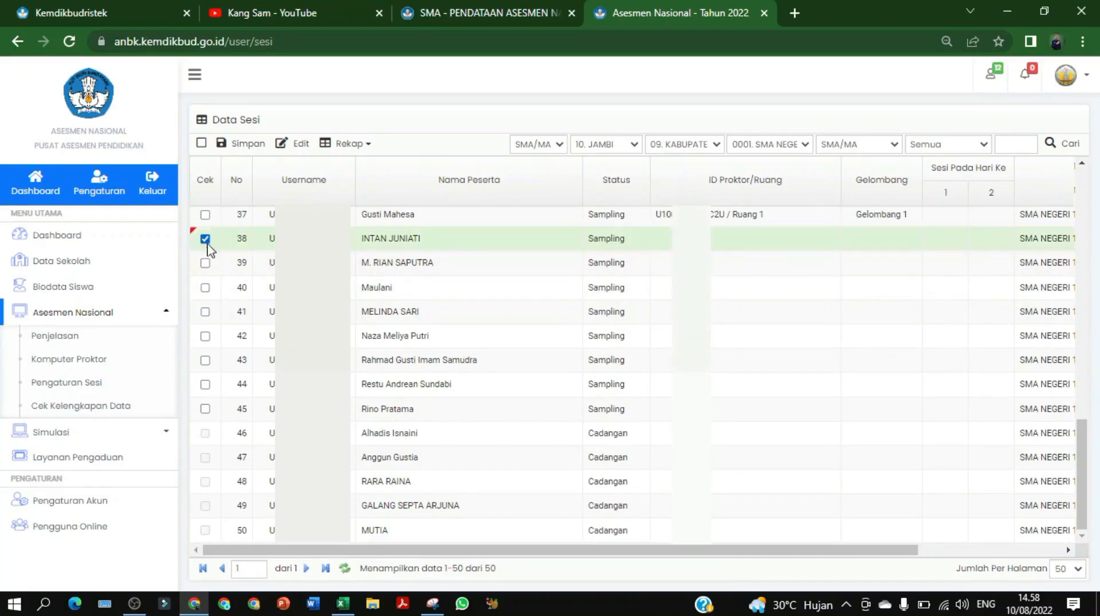
click(205, 263)
click(205, 287)
click(205, 312)
click(205, 337)
click(205, 360)
click(205, 384)
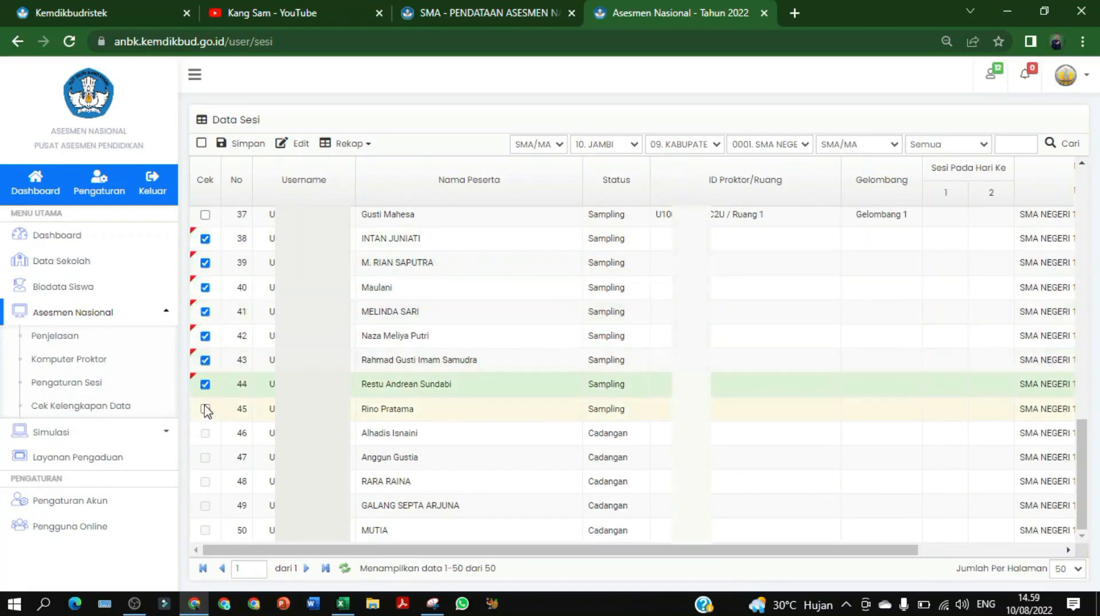
click(205, 409)
Set the ticked students to Ruang 2 and Gelombang 1 and save
click(283, 147)
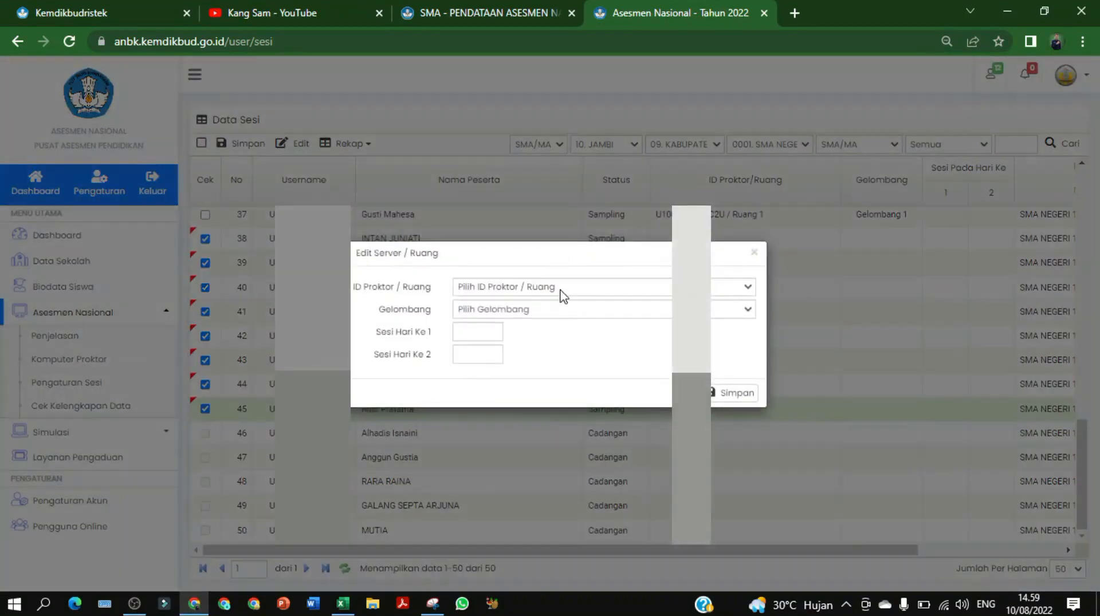
click(560, 288)
click(561, 335)
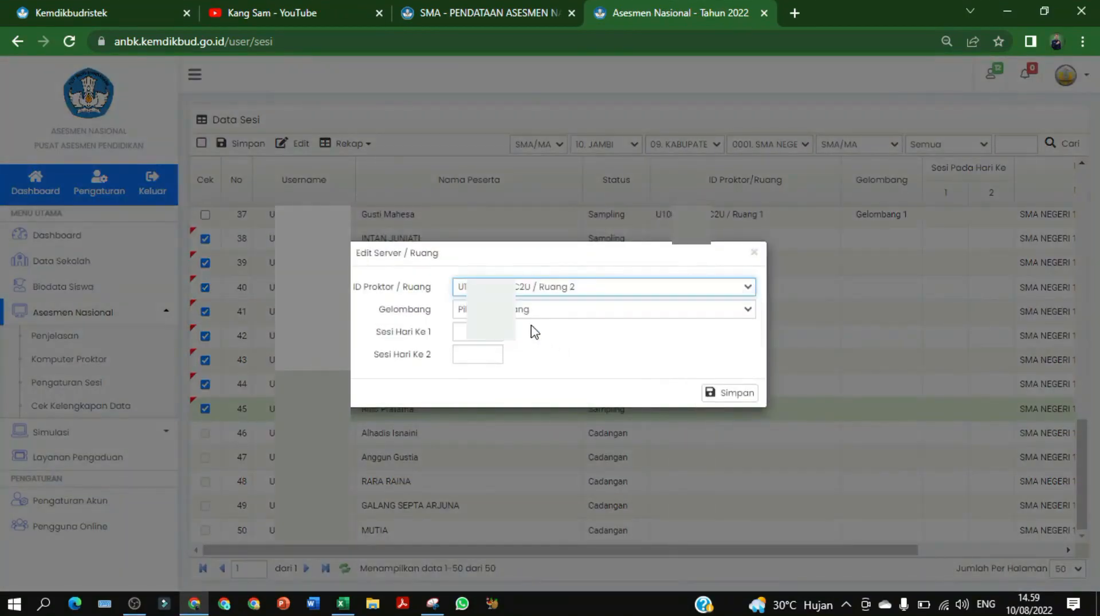
click(531, 316)
click(520, 350)
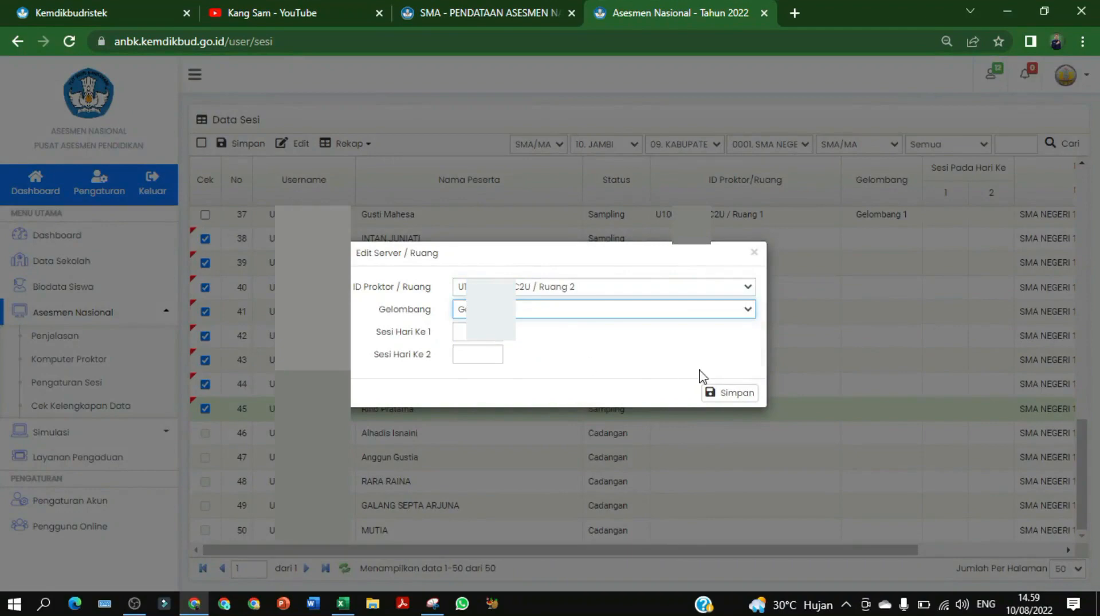
click(727, 396)
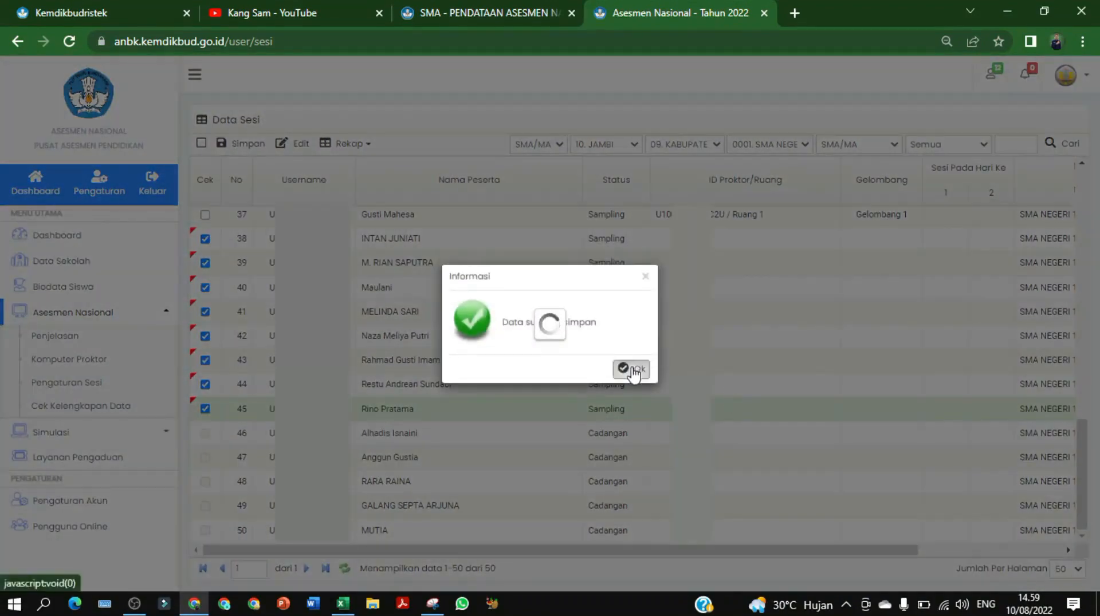
click(632, 370)
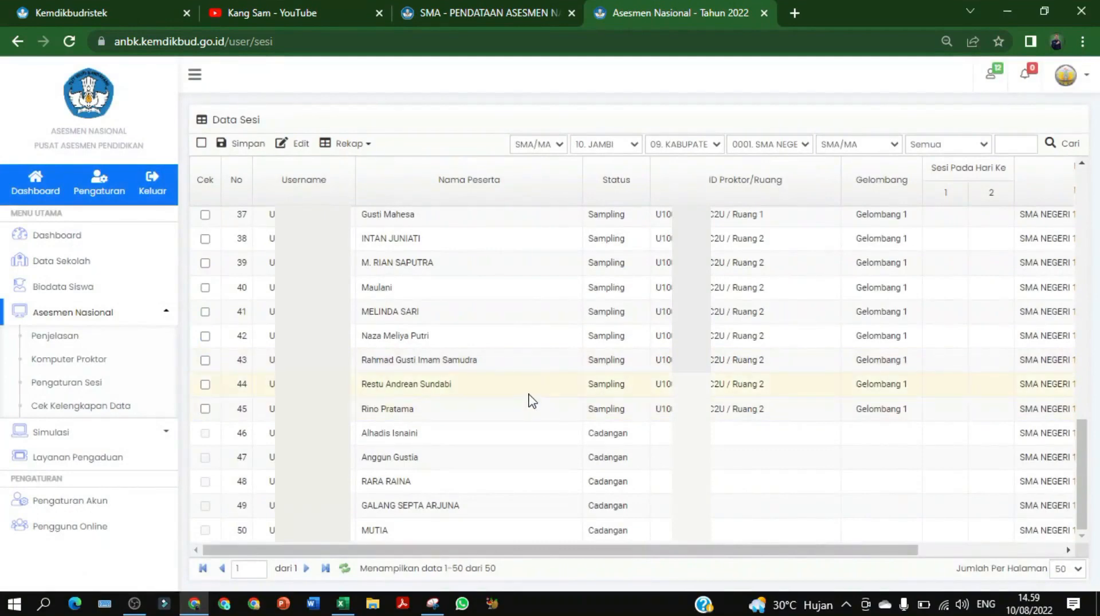
Try editing reserve (Cadangan) row 46, dismiss the warning, and return to the top
click(819, 435)
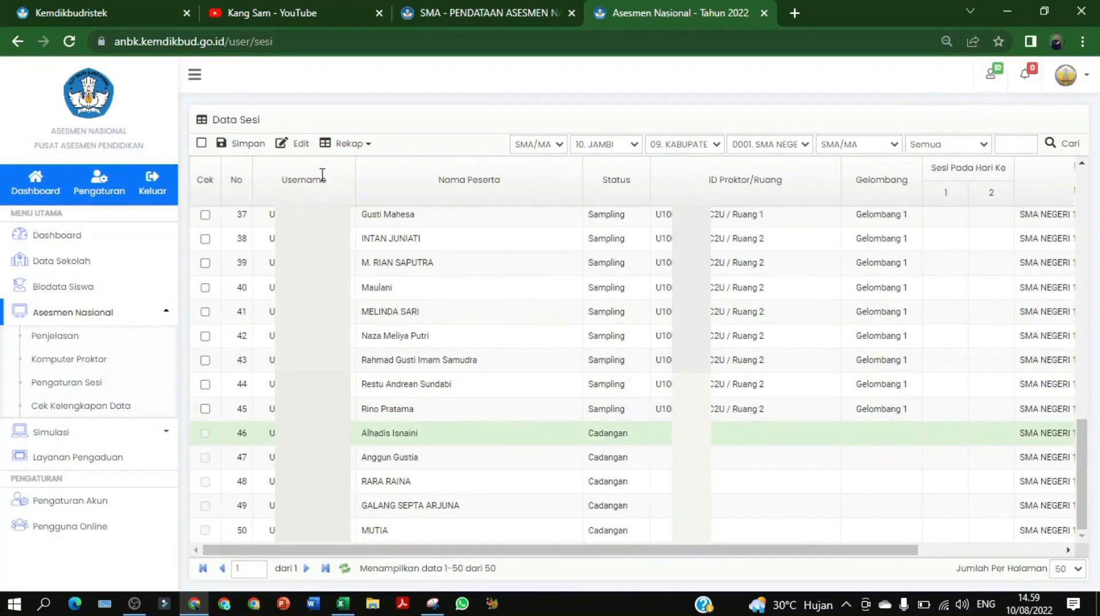
click(302, 142)
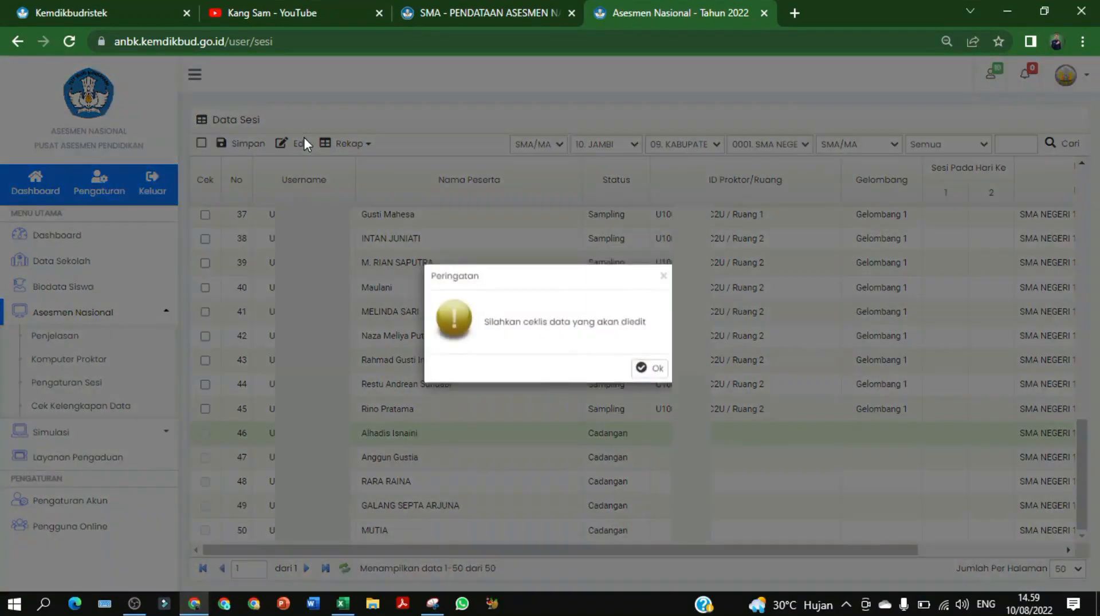
click(656, 369)
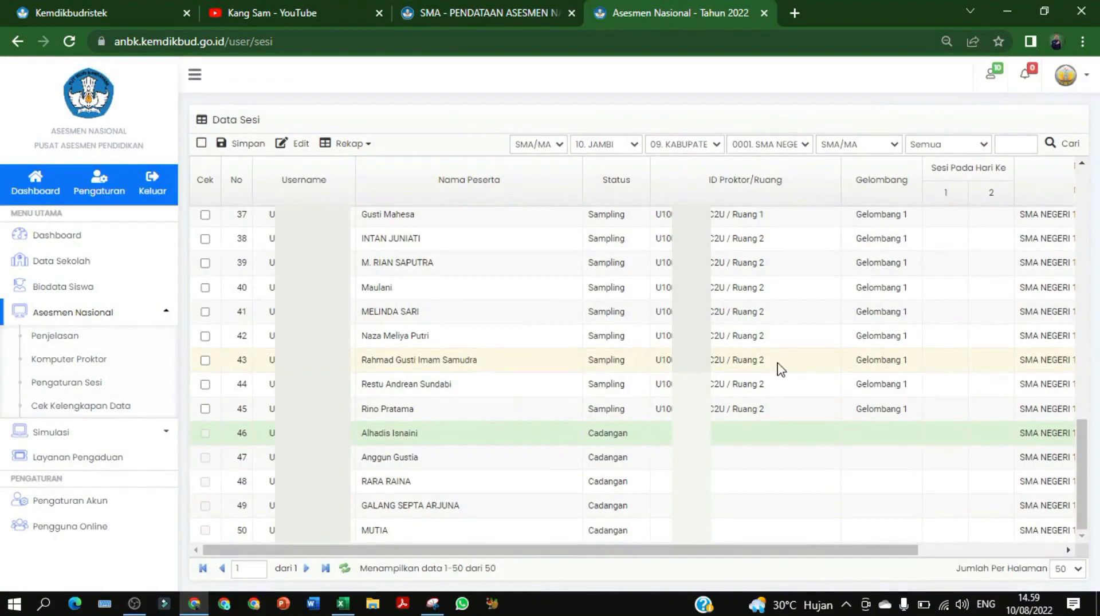
scroll(779, 368, up, 15)
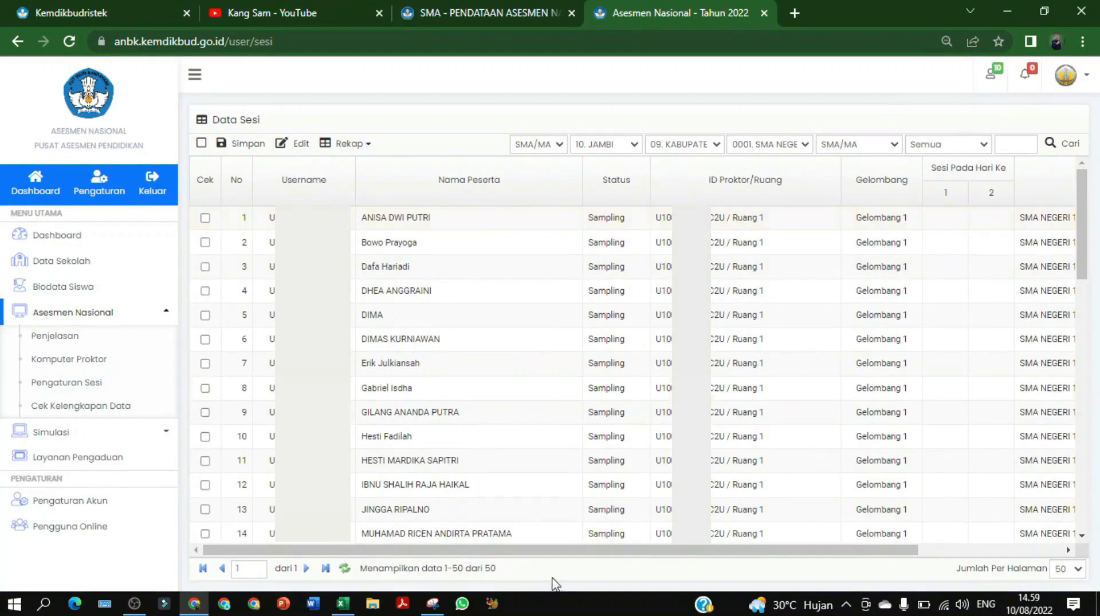
click(342, 604)
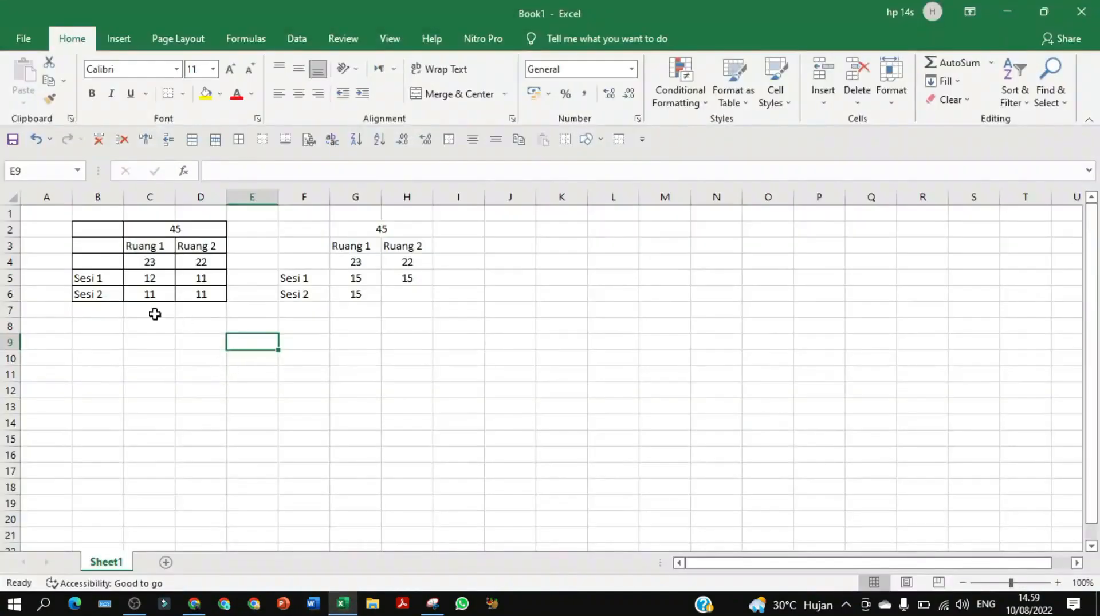
click(99, 280)
click(150, 280)
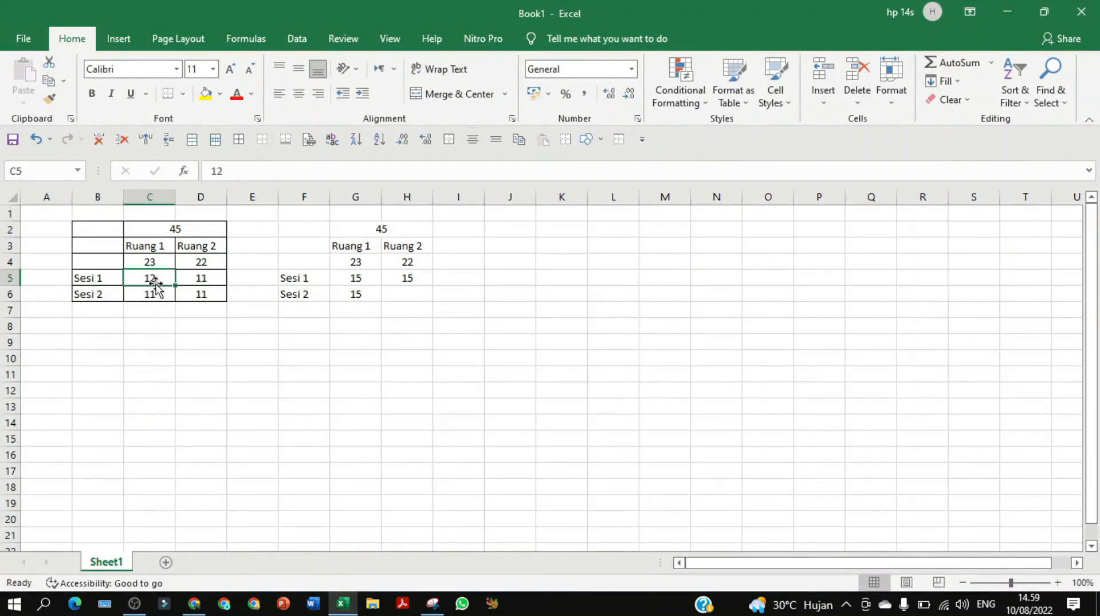
click(151, 296)
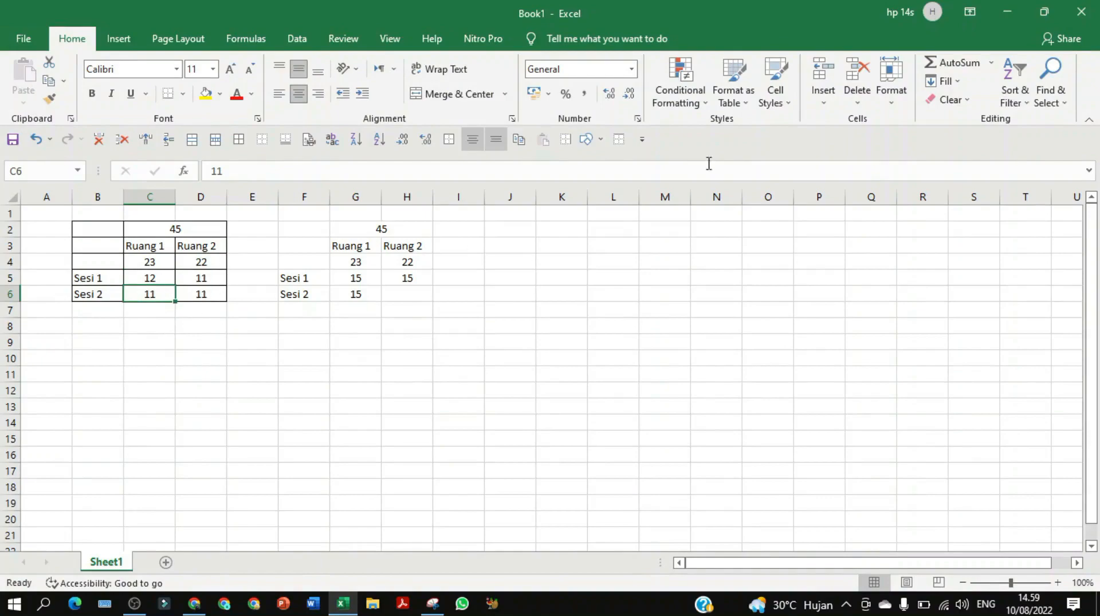
click(1007, 12)
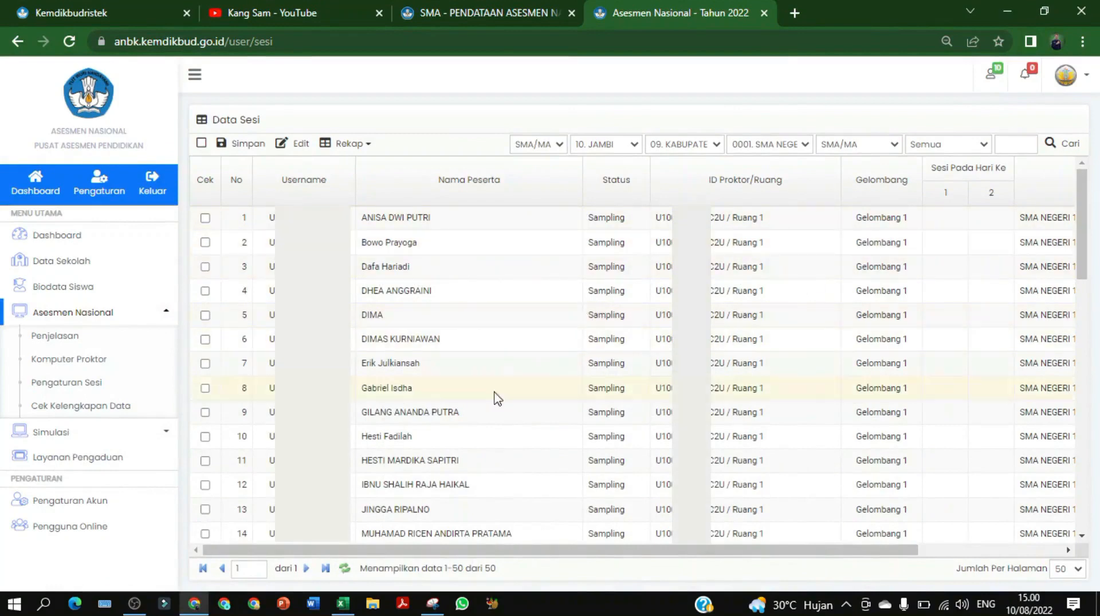
Tick the Cek checkboxes for students in rows 1–7 of the Data Sesi table
scroll(466, 486, down, 2)
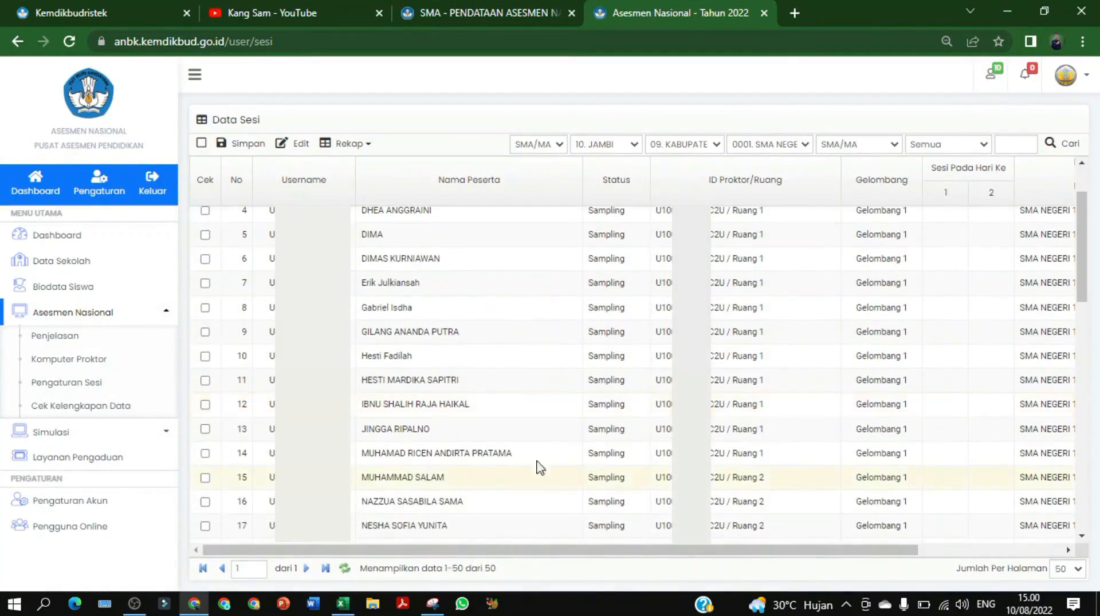
scroll(381, 455, up, 2)
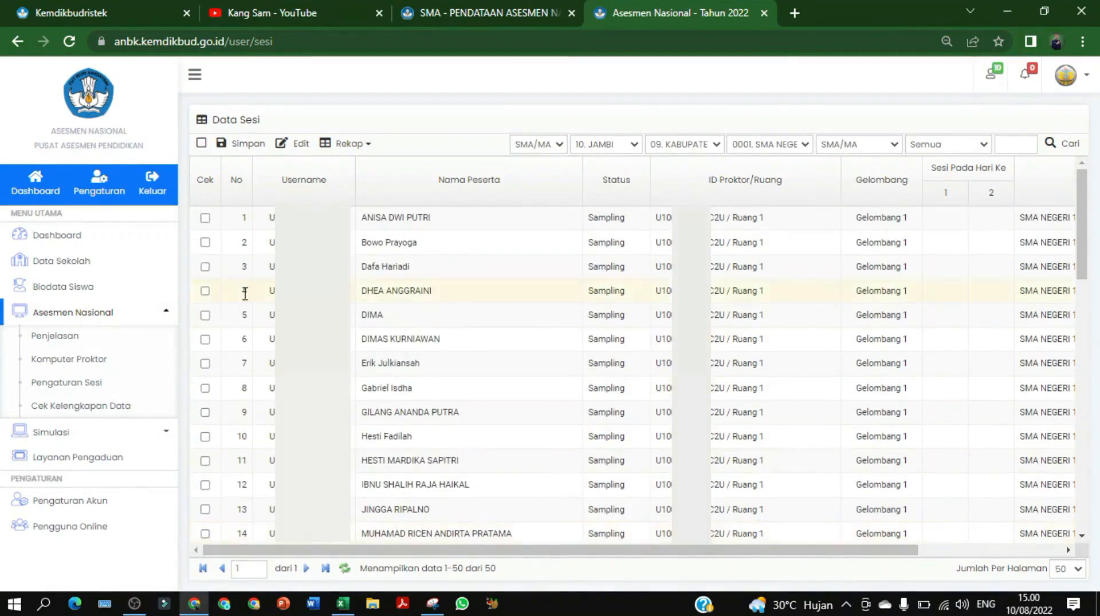
click(205, 218)
click(205, 242)
click(205, 267)
click(205, 291)
click(205, 315)
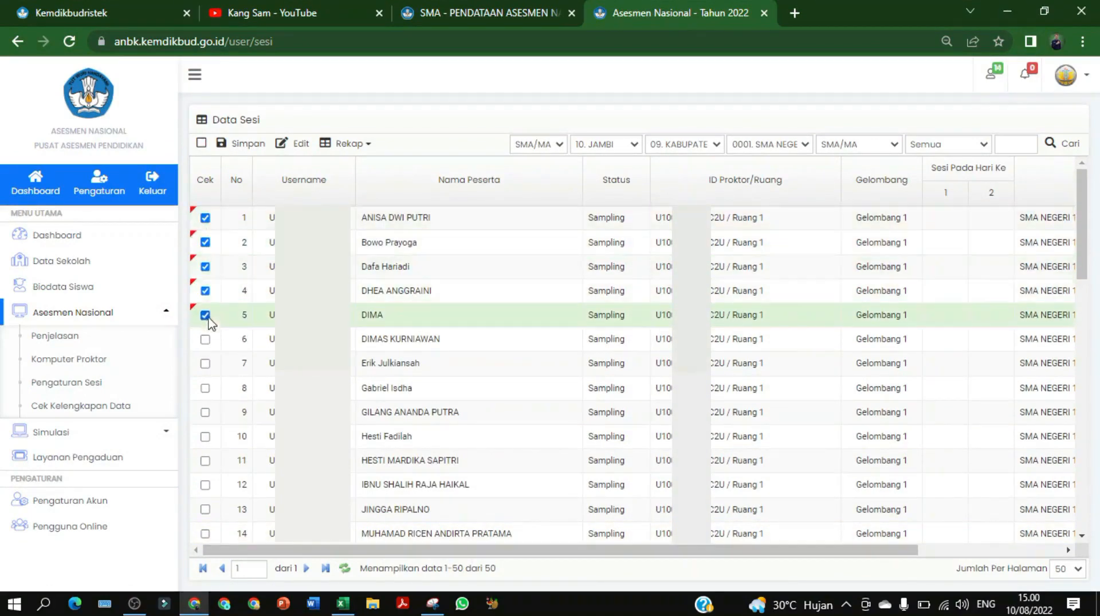
click(205, 339)
click(205, 363)
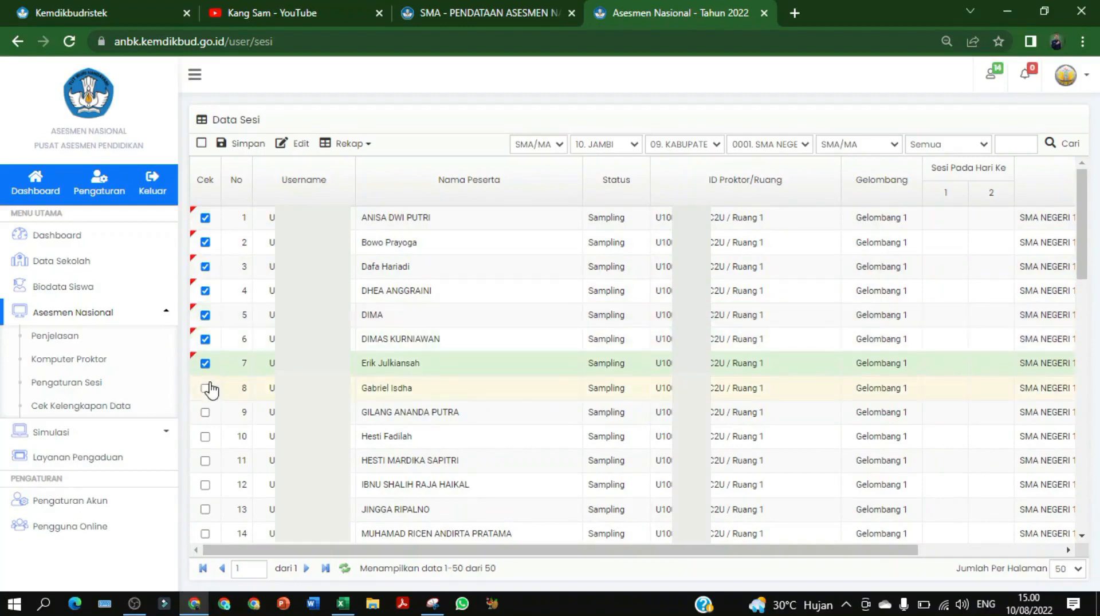
Tick the Cek checkboxes for rows 29–33 further down the list
scroll(237, 429, down, 10)
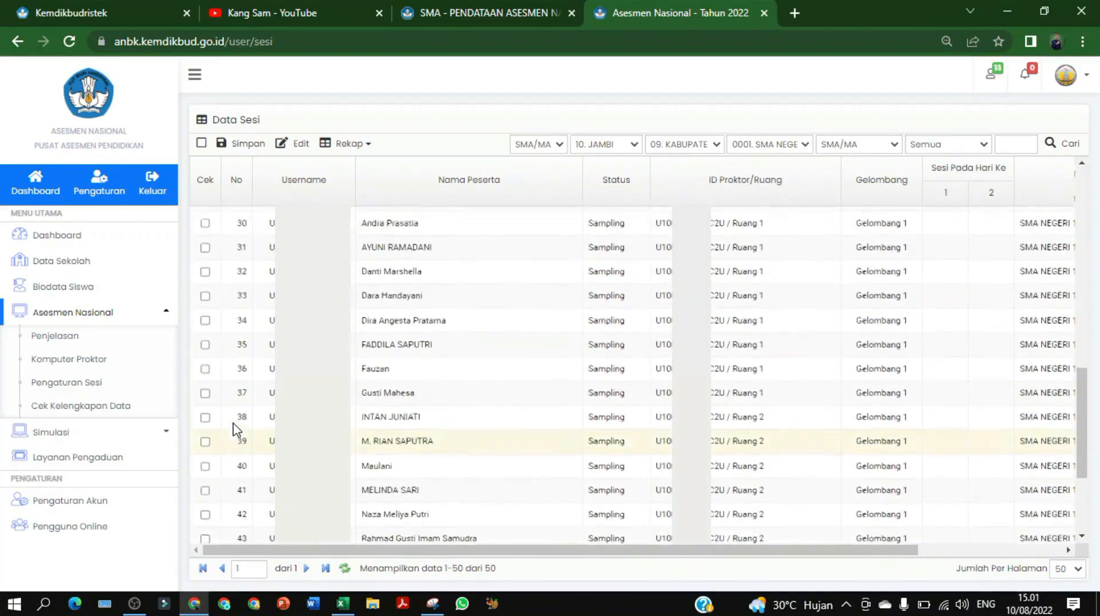
scroll(237, 429, up, 2)
click(205, 336)
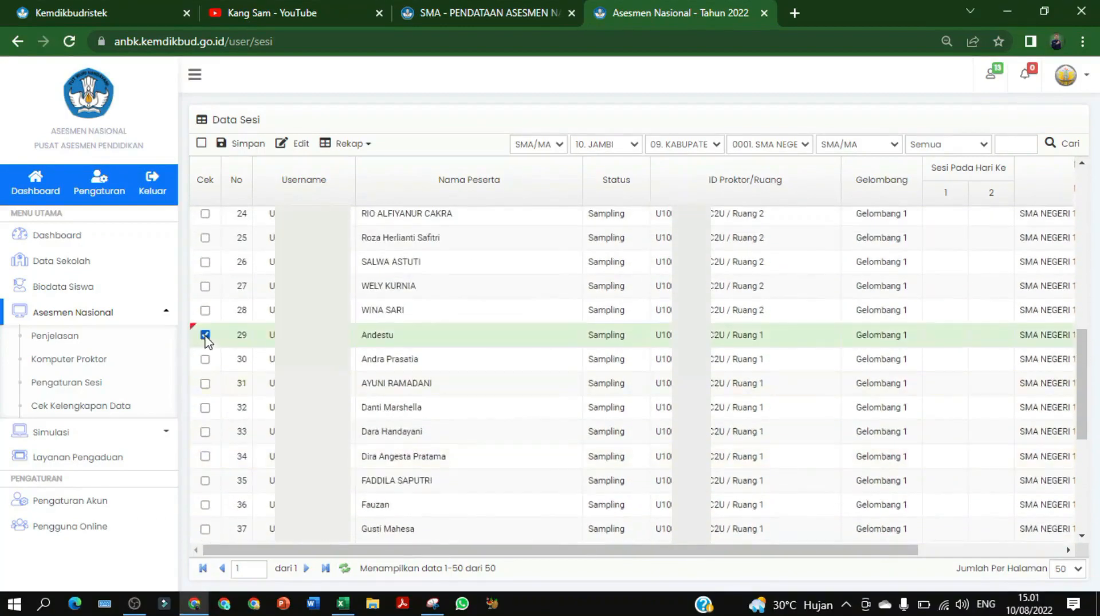
click(205, 359)
click(205, 384)
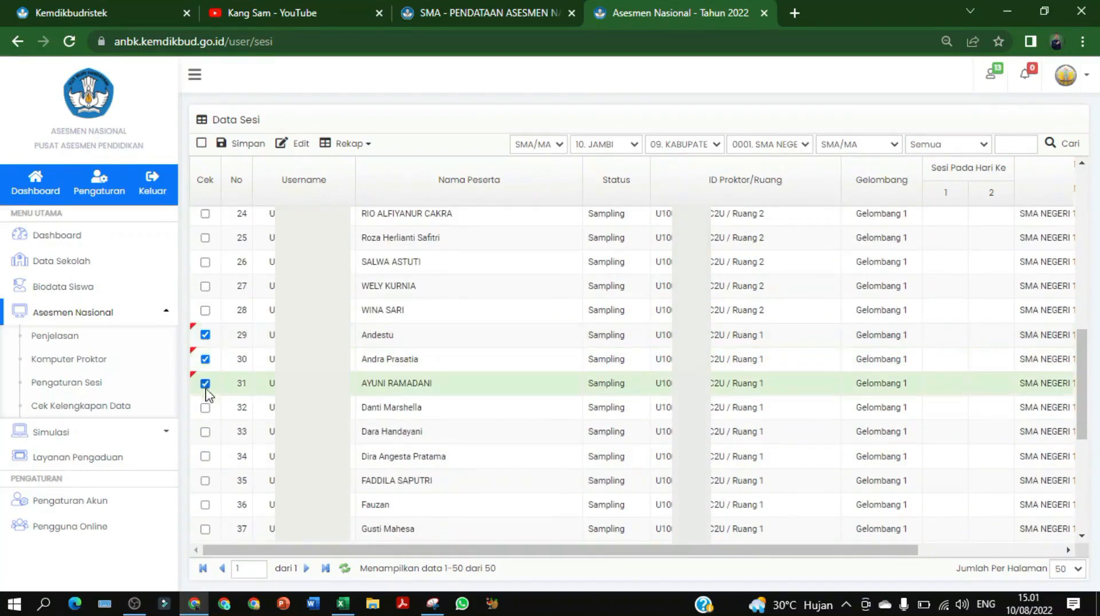
click(205, 407)
click(205, 433)
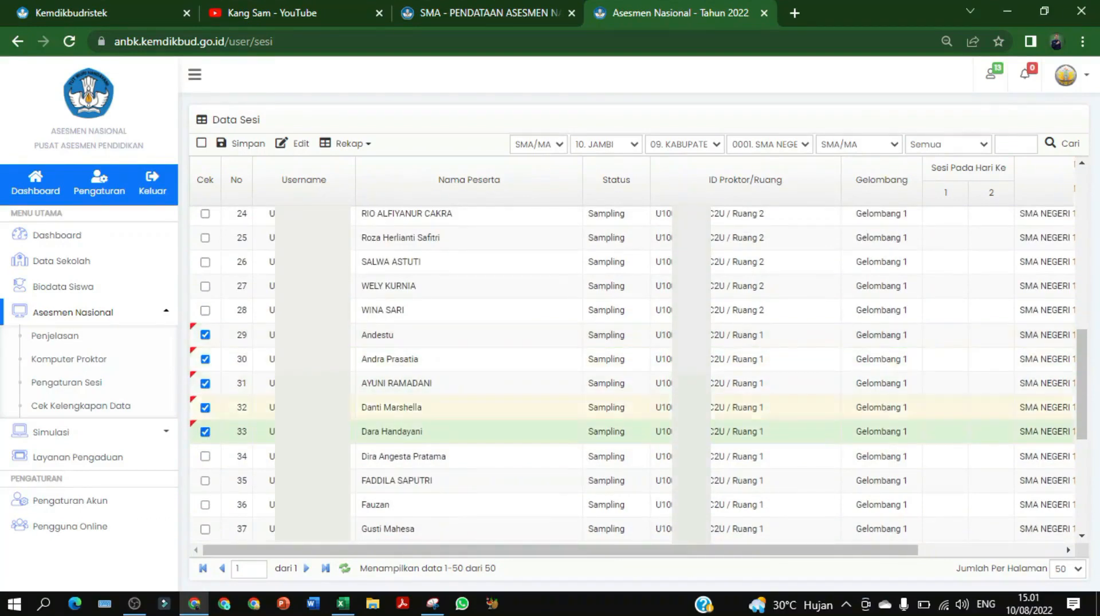
Save the ticked students to Ruang 1, Gelombang 1, Sesi Hari Ke 1 = 1, Hari Ke 2 = 2
click(291, 144)
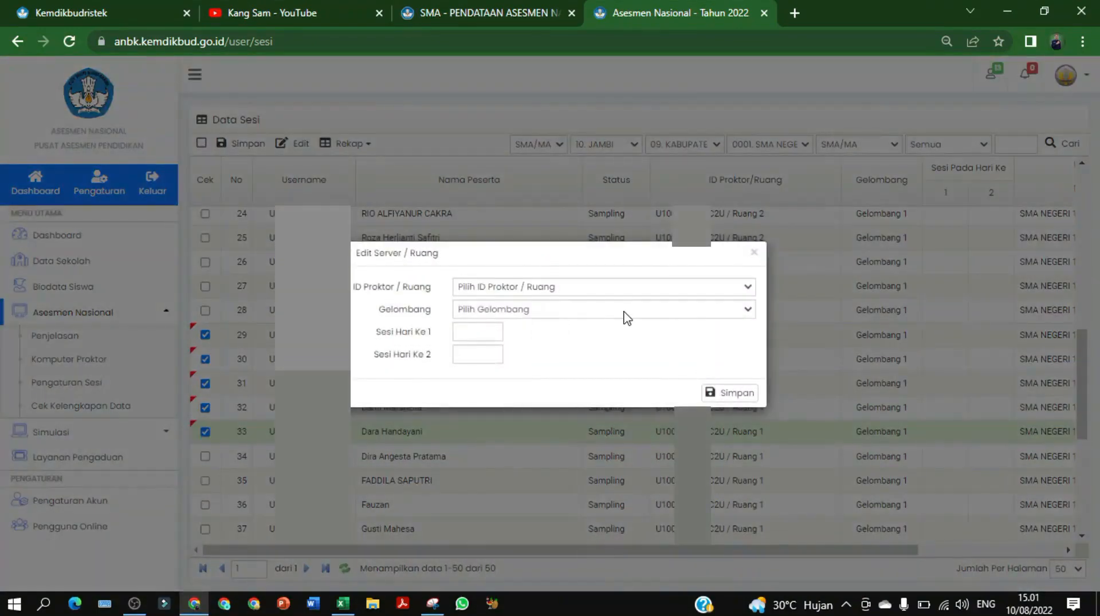
click(747, 287)
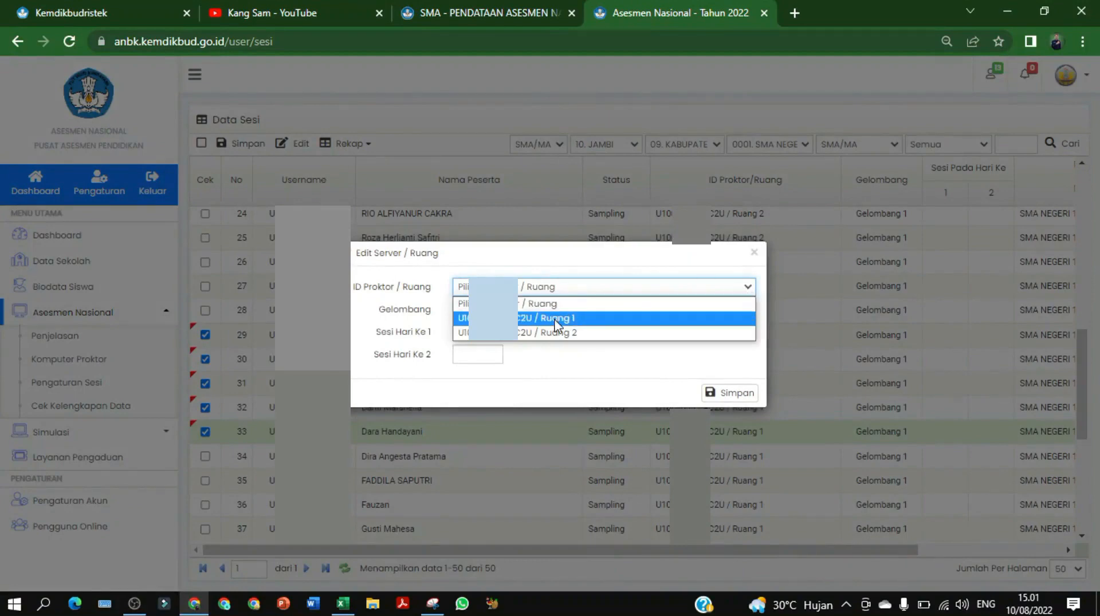
click(554, 320)
click(559, 309)
click(533, 347)
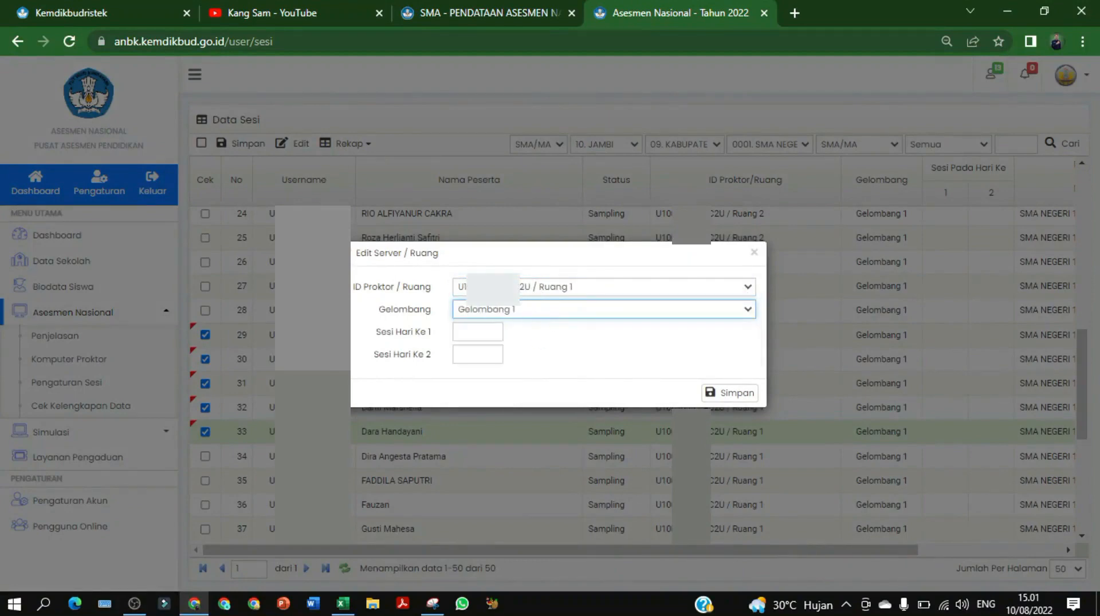
click(482, 330)
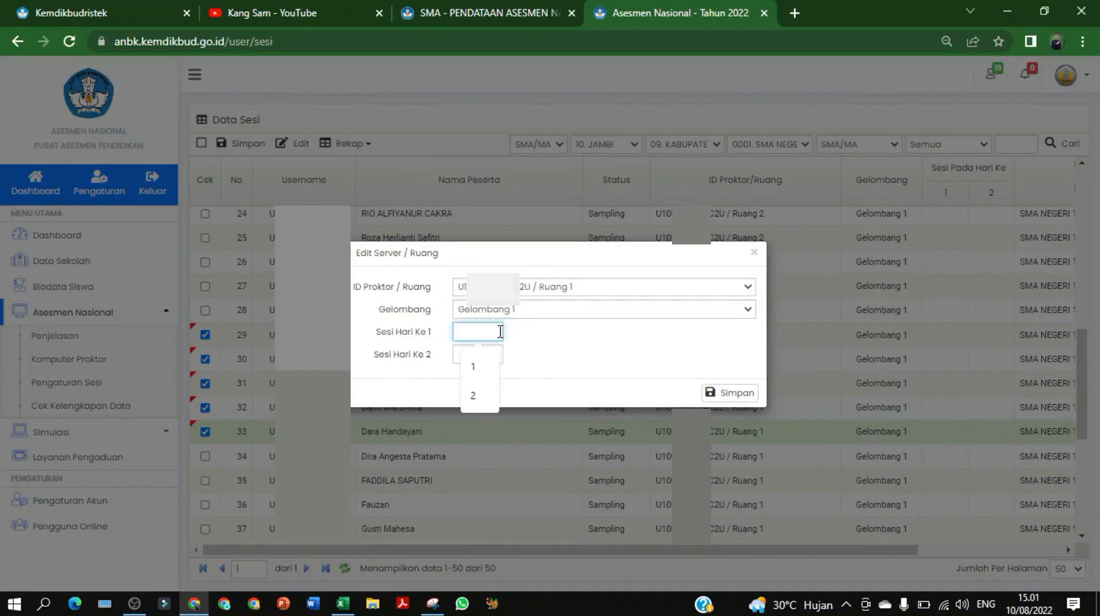
click(483, 369)
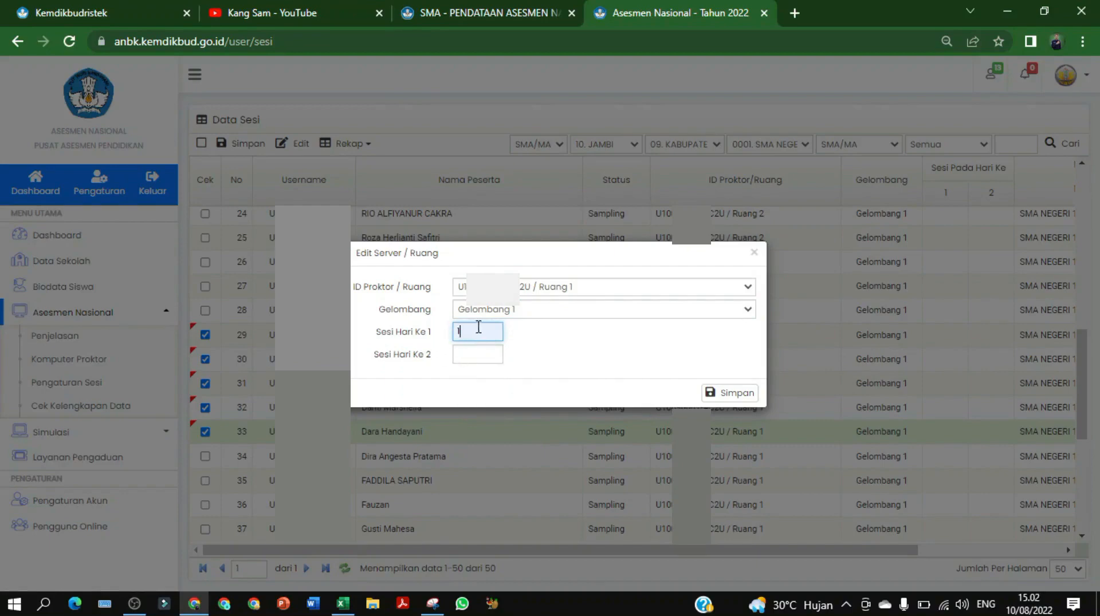
click(479, 355)
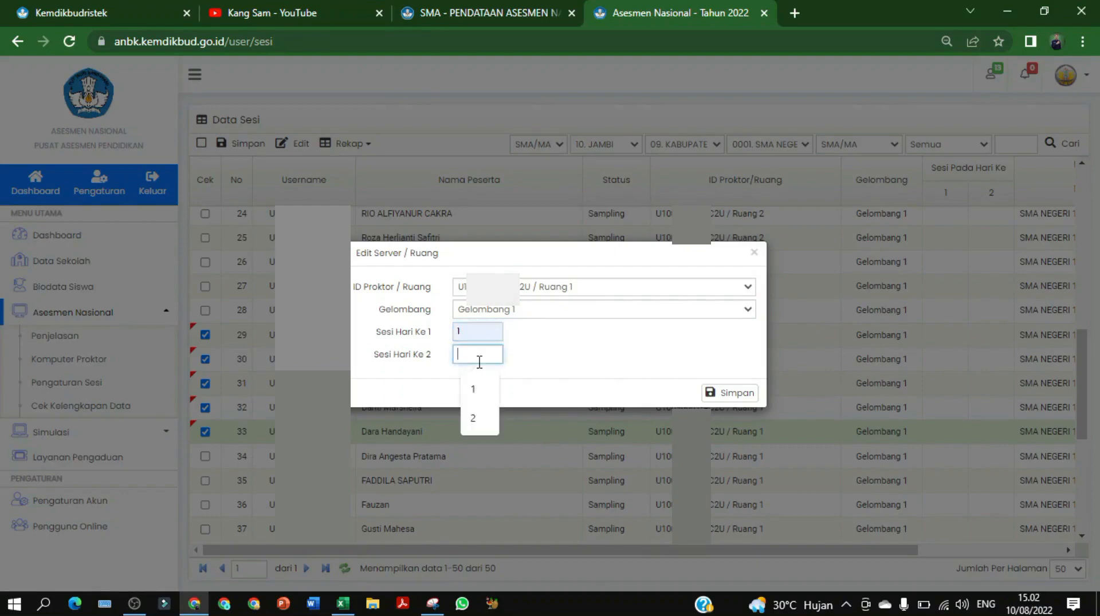
click(475, 418)
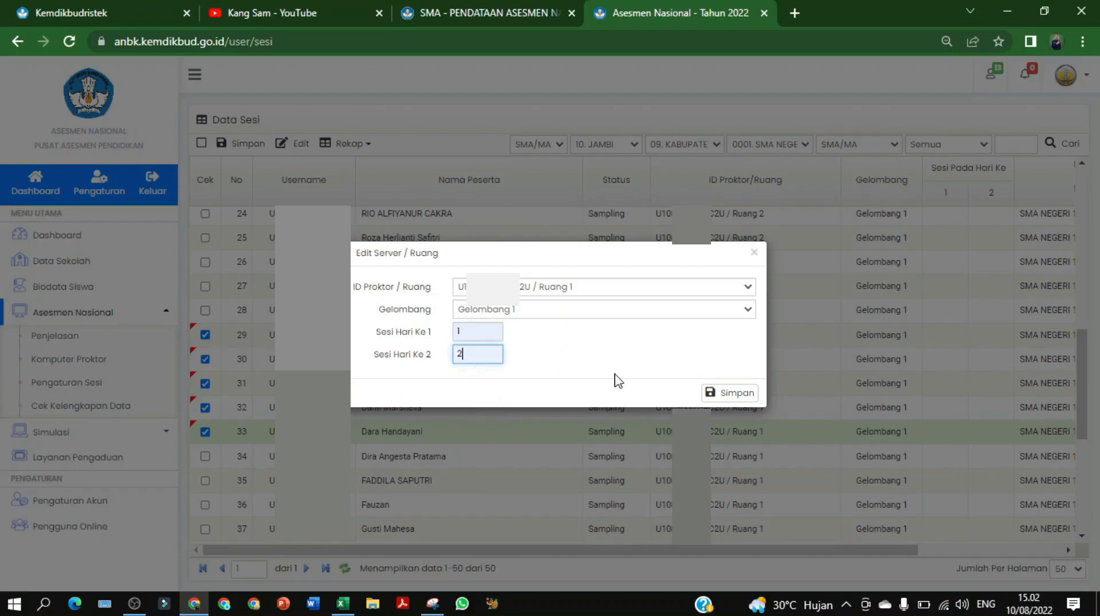
click(726, 395)
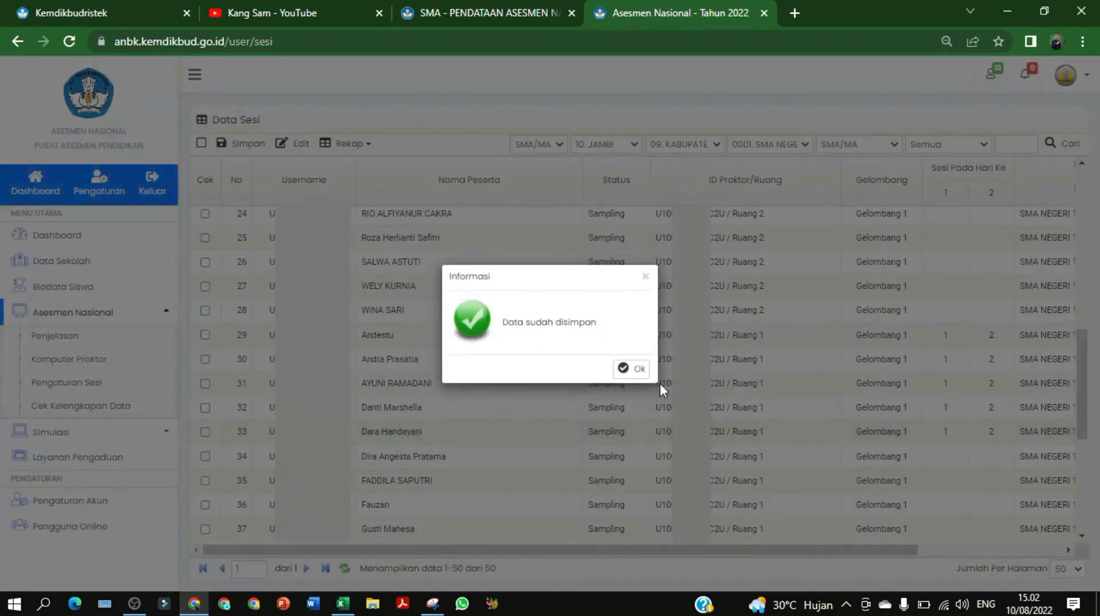
click(637, 369)
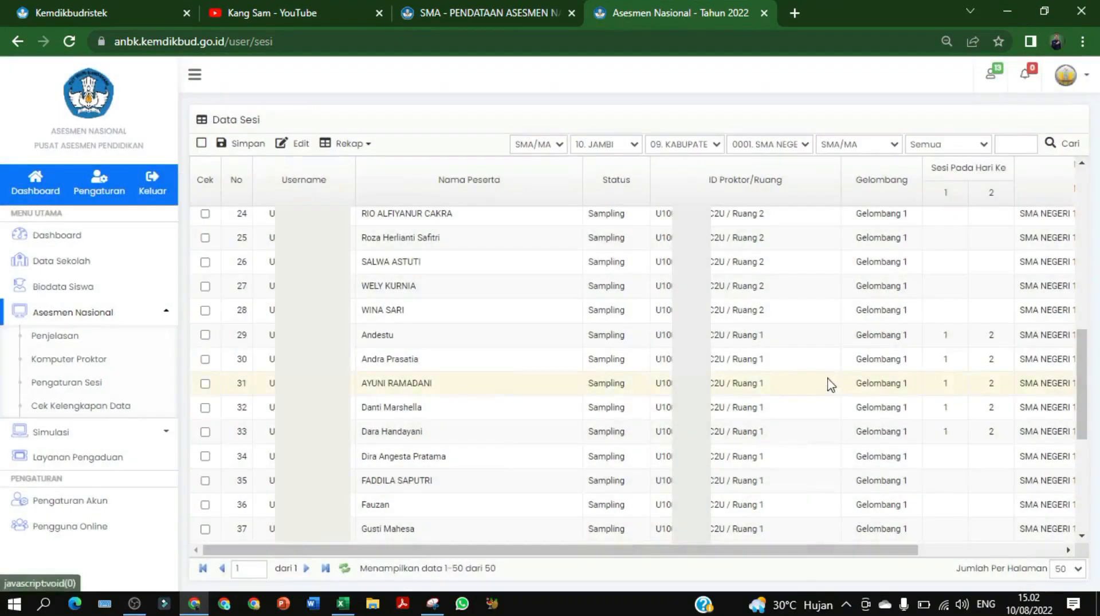
Tick the Cek checkboxes for rows 8–14
scroll(962, 387, up, 10)
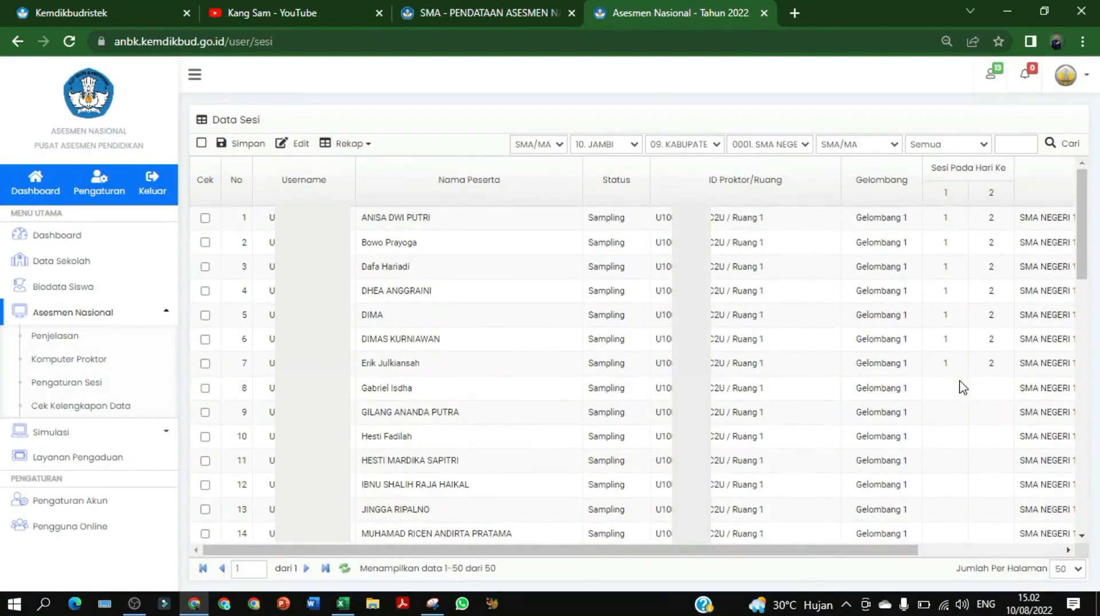
scroll(499, 270, down, 3)
scroll(493, 274, up, 2)
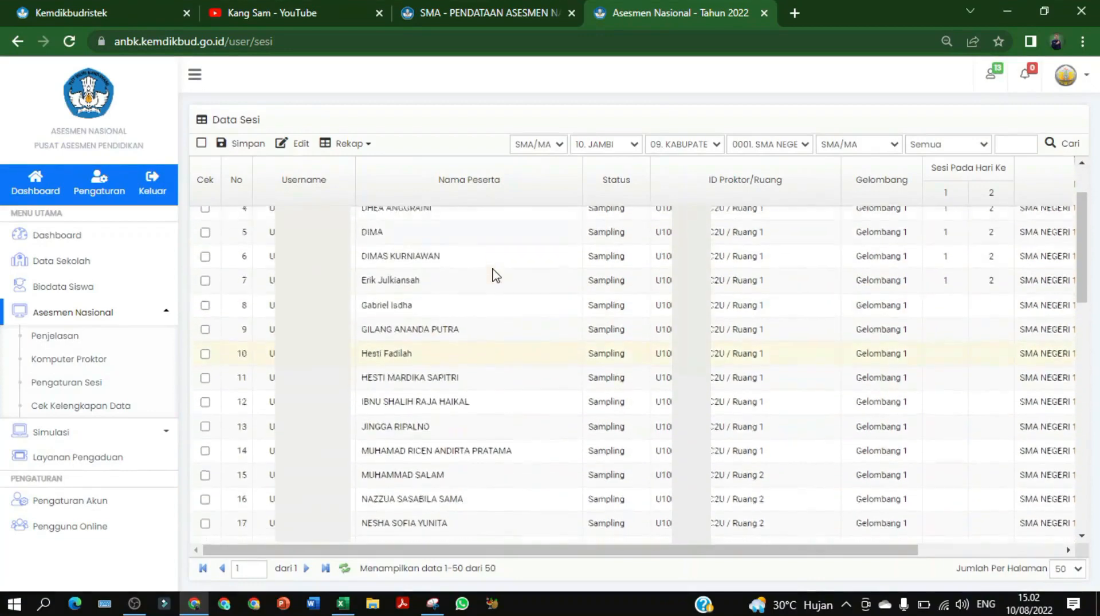
click(206, 310)
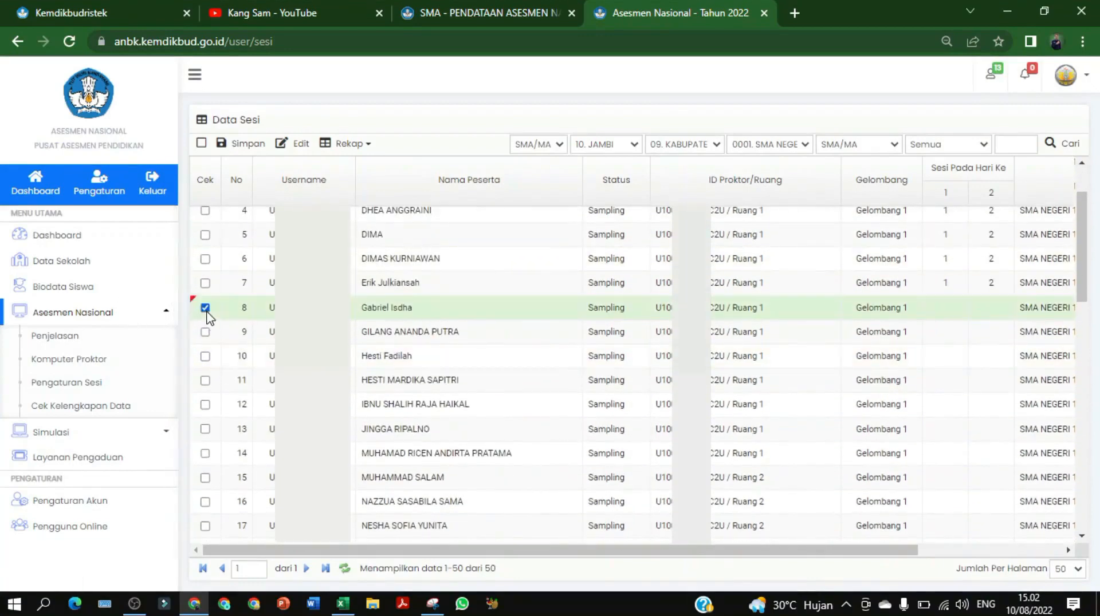
click(205, 332)
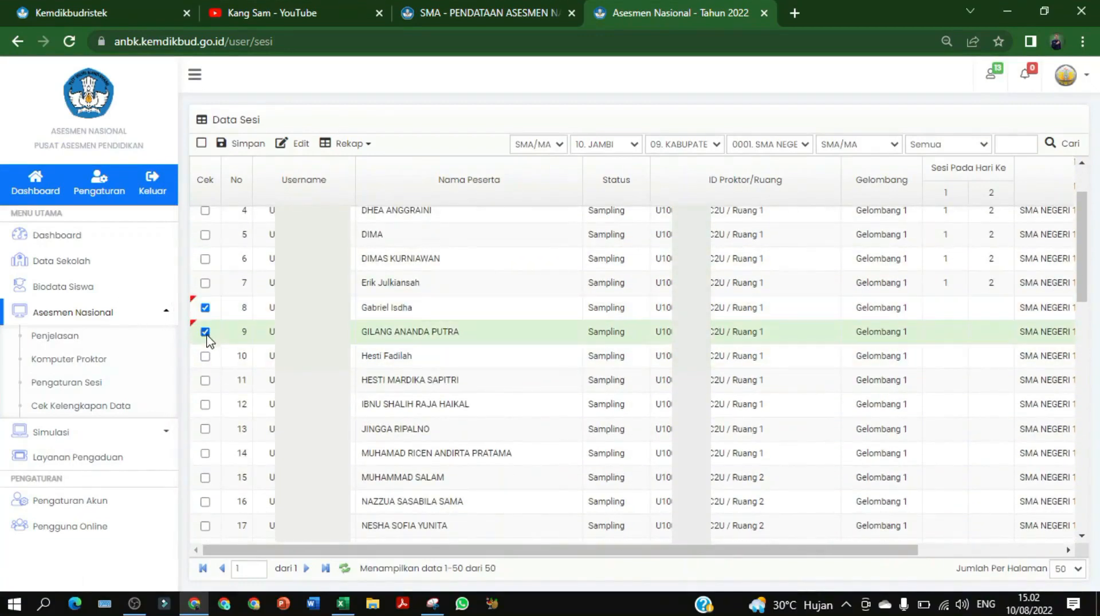
click(205, 356)
click(205, 380)
click(206, 405)
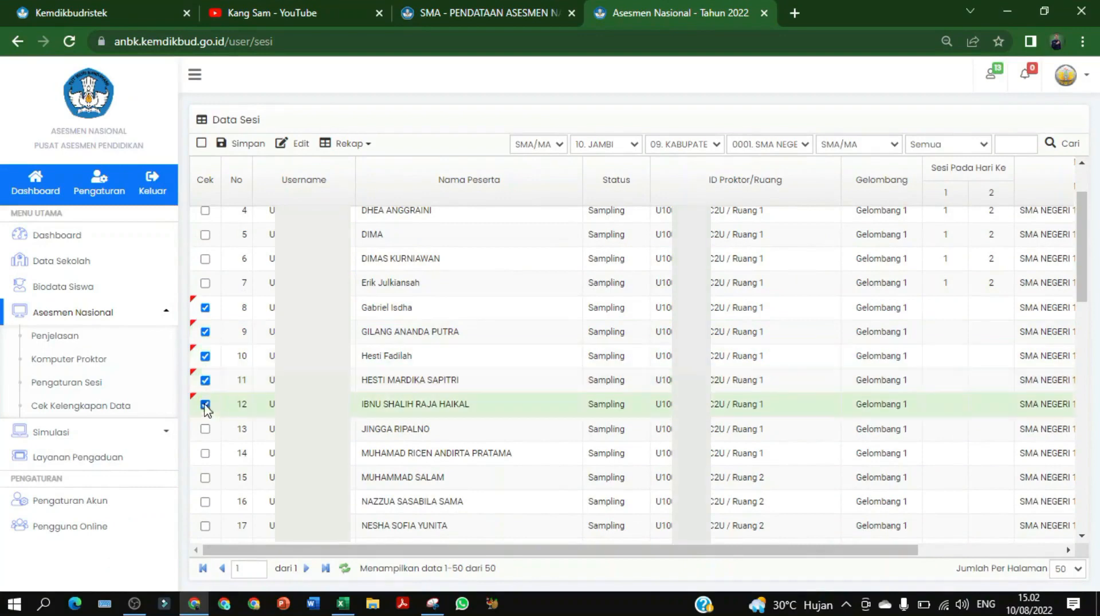
click(205, 429)
click(205, 454)
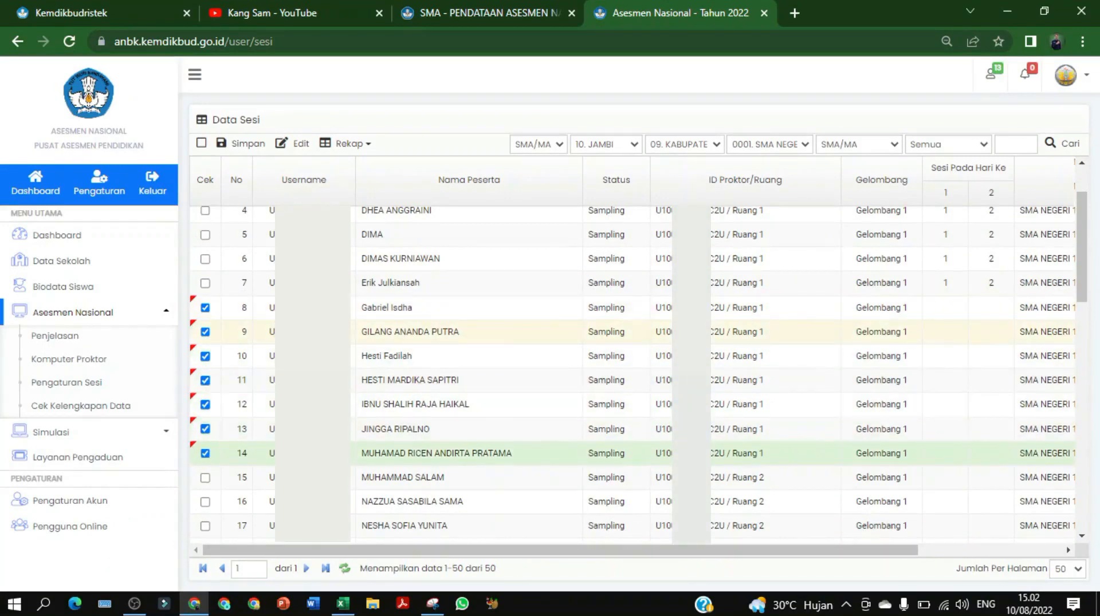
Tick the Cek checkboxes for rows 34–37 lower in the table
scroll(638, 375, down, 12)
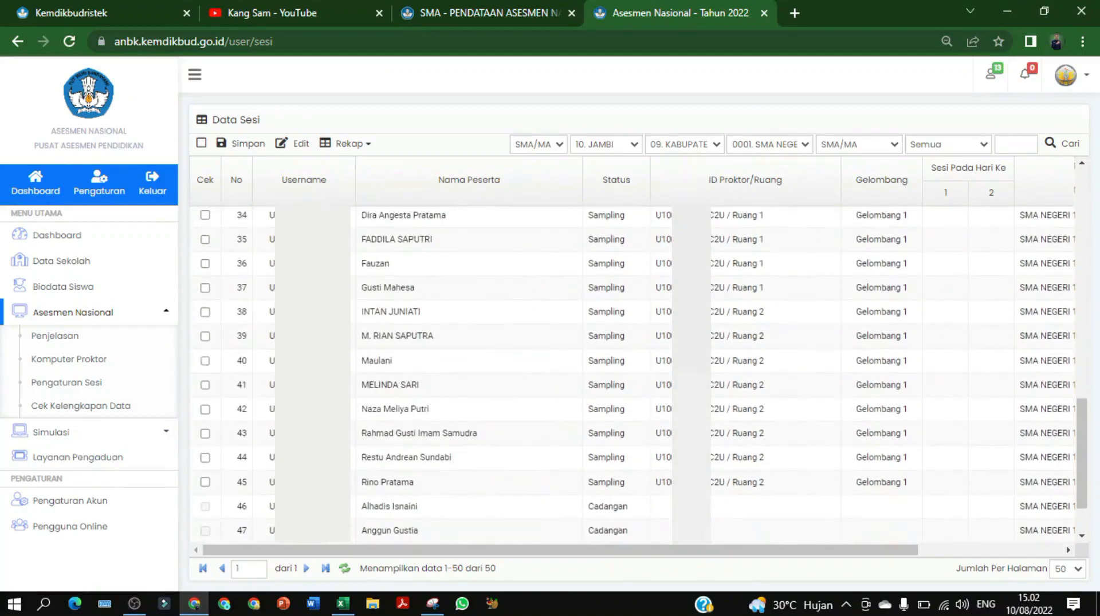
scroll(206, 329, up, 3)
scroll(206, 333, down, 1)
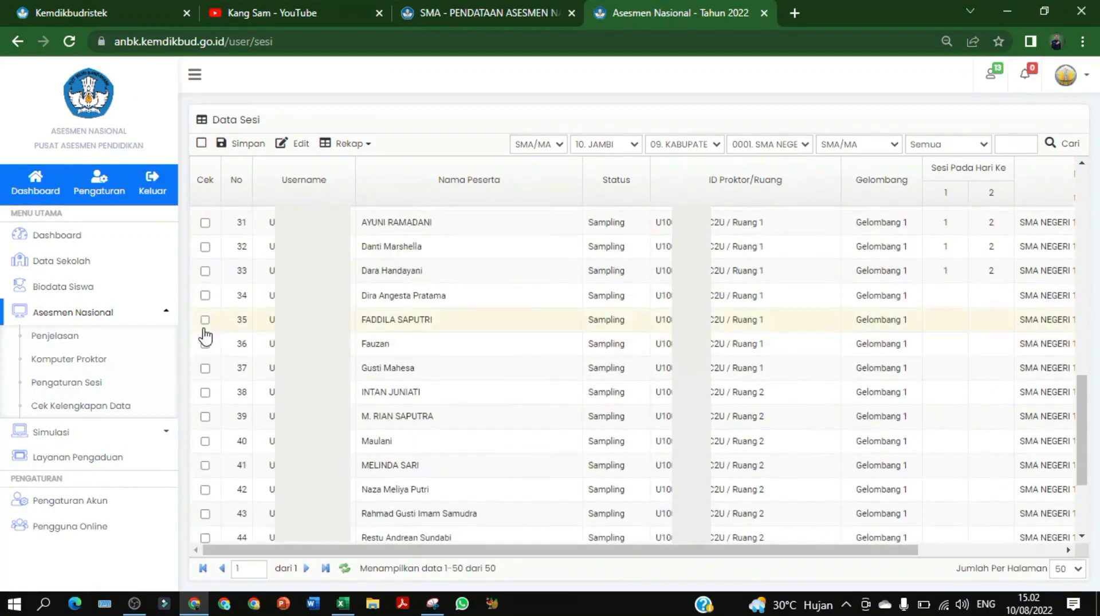
click(205, 297)
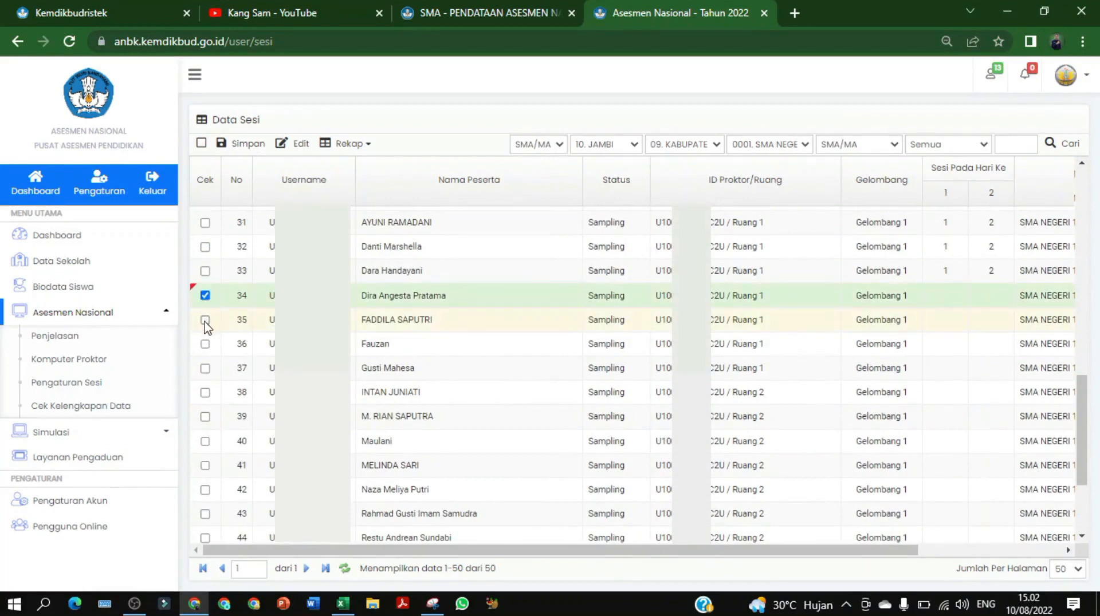
click(205, 321)
click(205, 344)
click(205, 368)
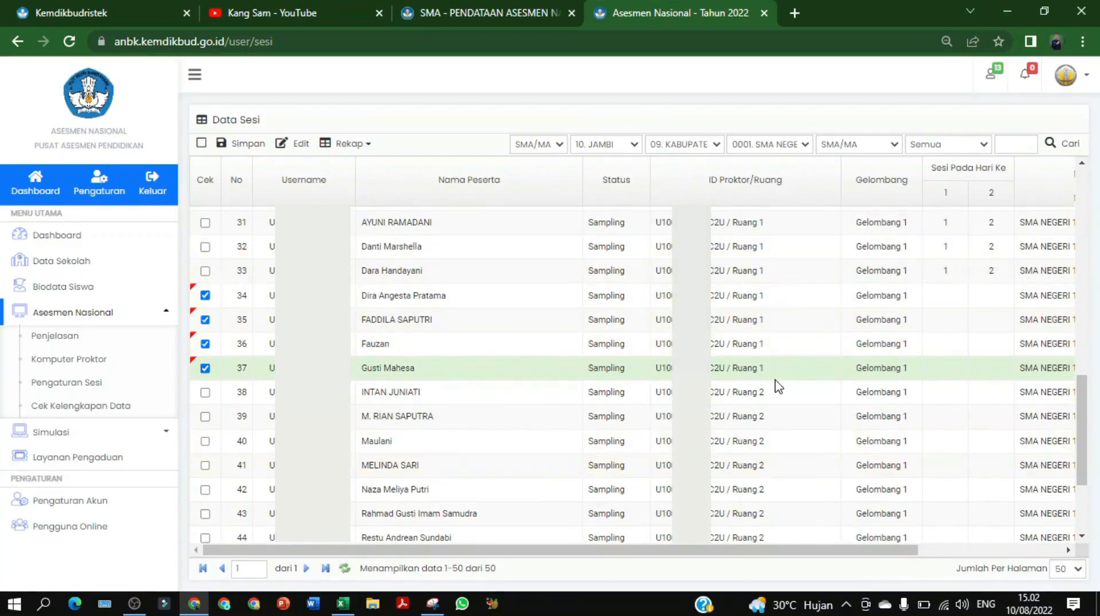
Save the ticked rows to Ruang 1, Gelombang 1, Sesi Hari Ke 1 = 2, Hari Ke 2 = 1
click(303, 146)
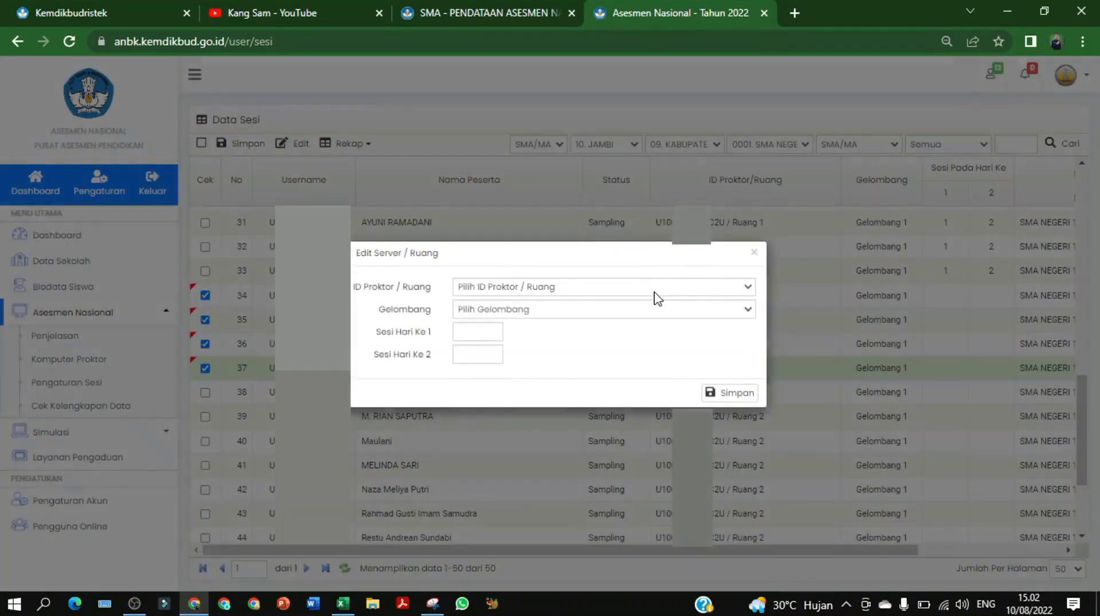
click(655, 292)
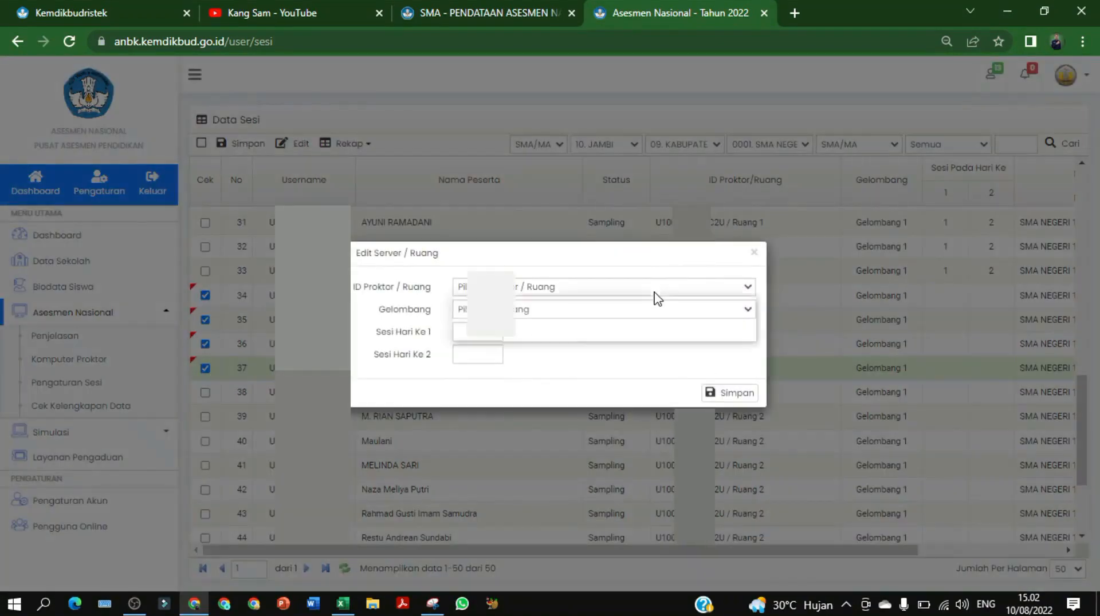
click(633, 319)
click(573, 309)
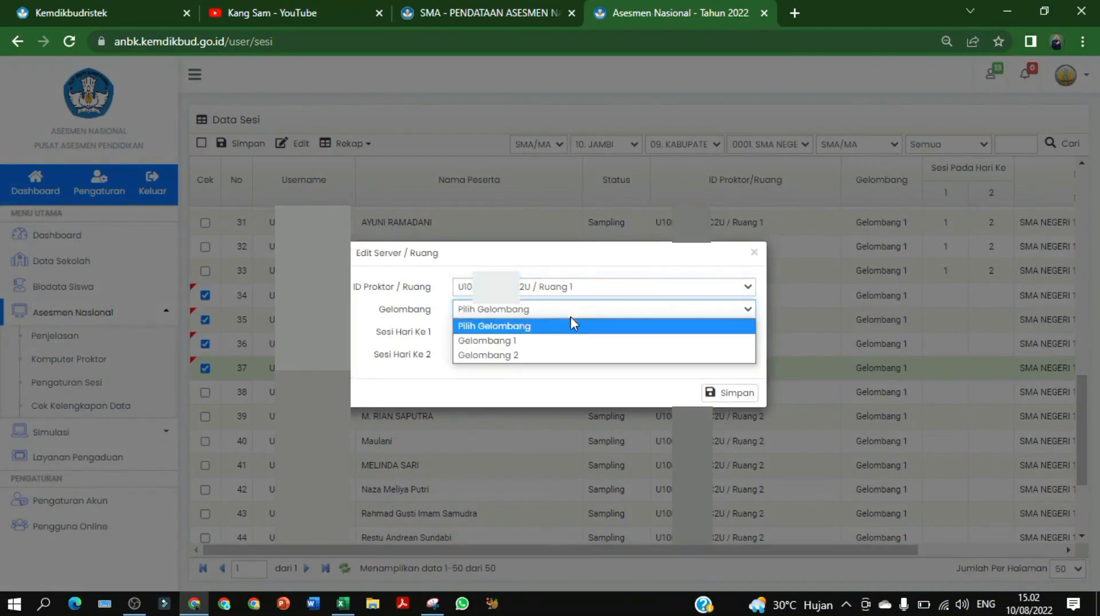
click(557, 340)
click(479, 332)
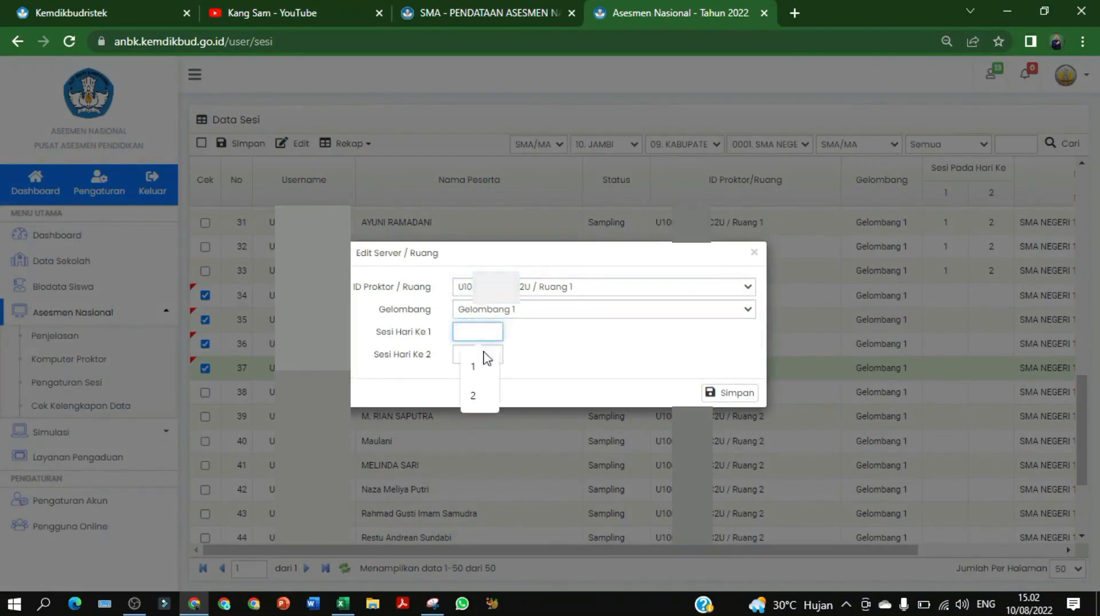
click(473, 401)
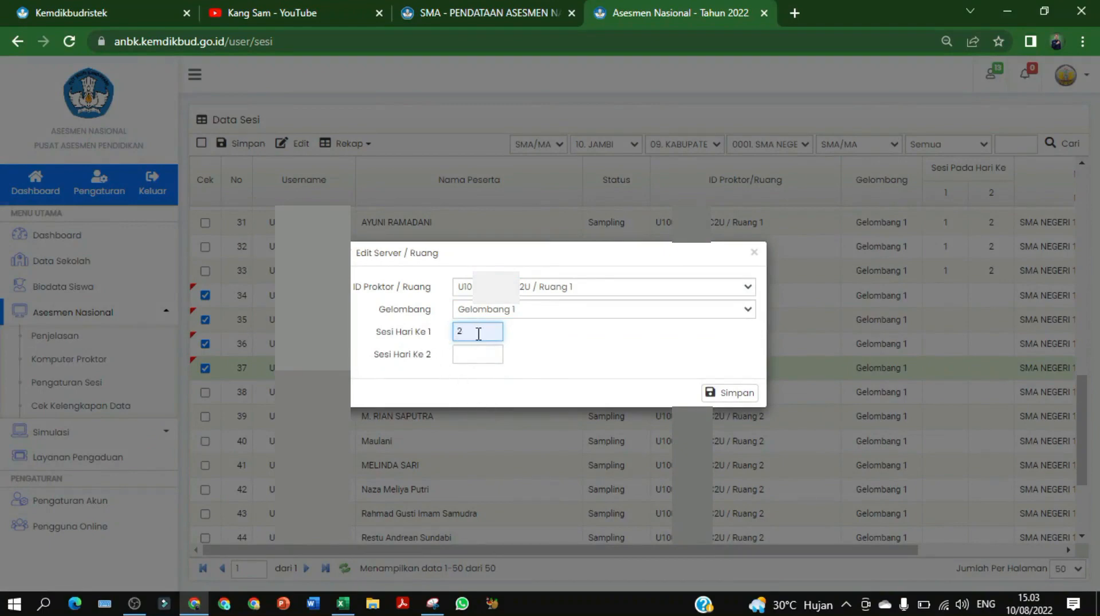
click(476, 356)
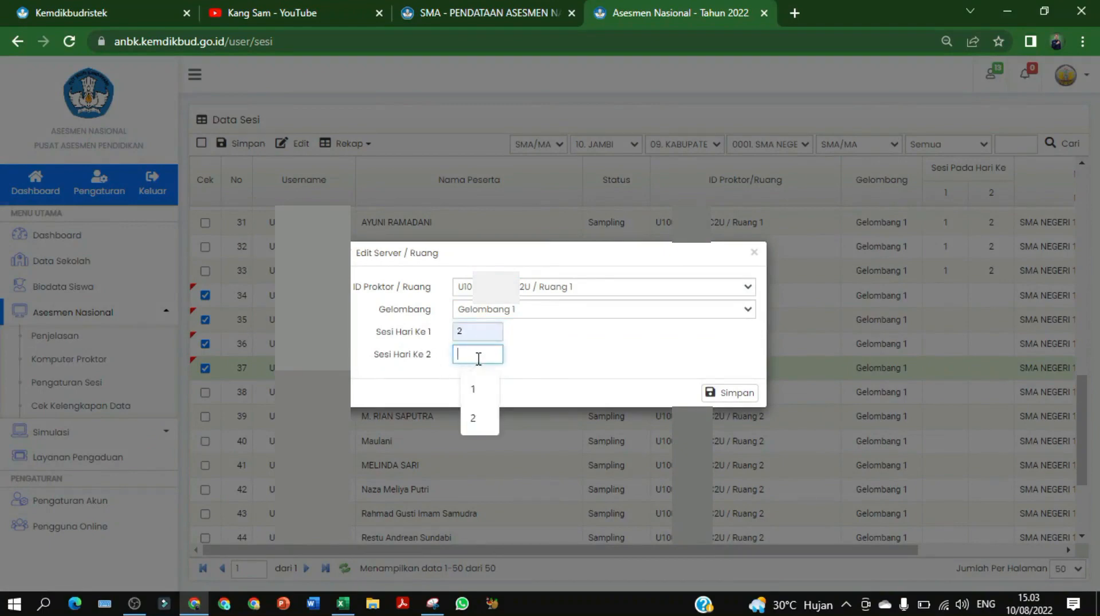
click(480, 398)
click(730, 395)
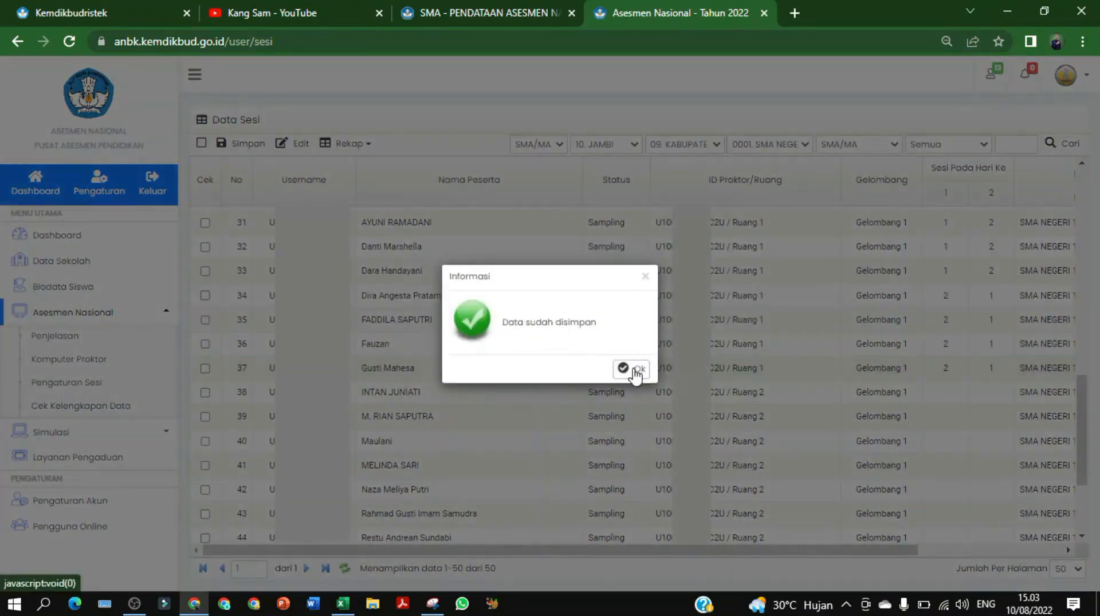
click(636, 372)
scroll(831, 360, up, 4)
scroll(832, 359, up, 8)
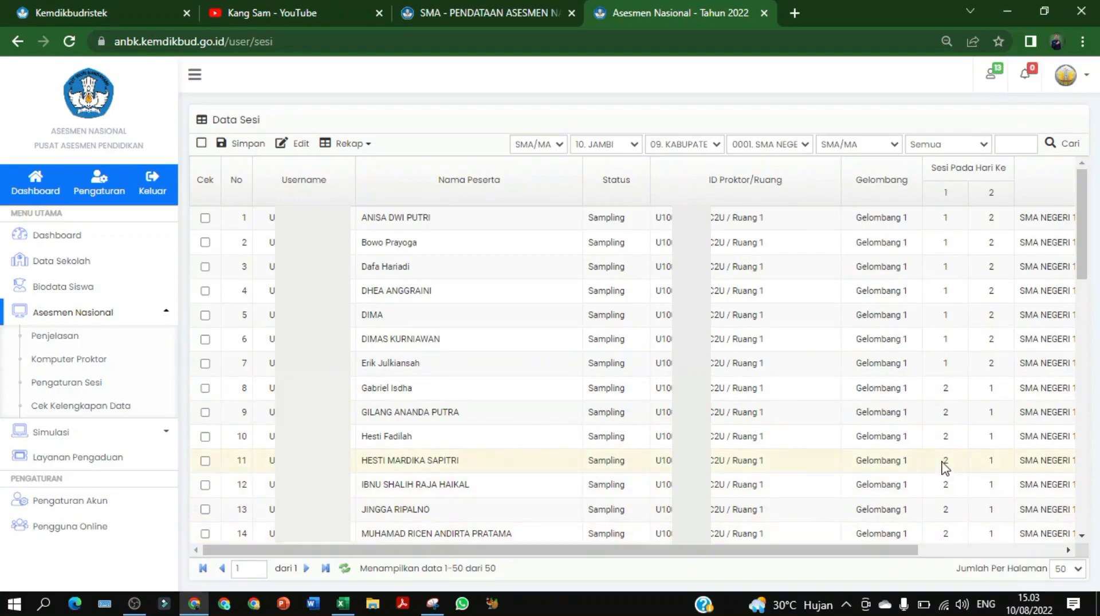
scroll(957, 464, down, 10)
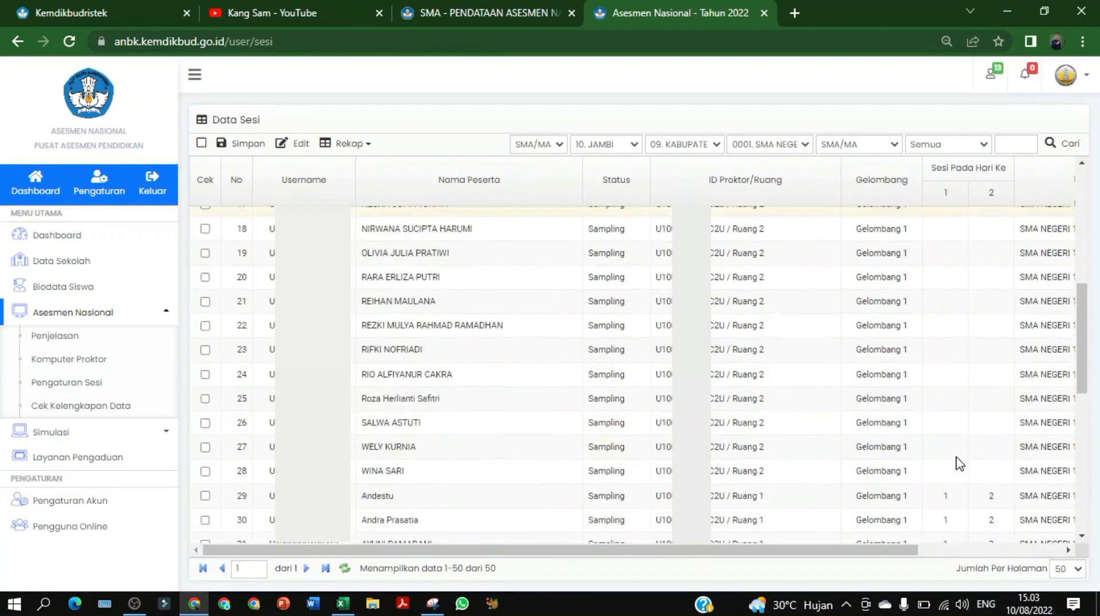
scroll(961, 467, down, 2)
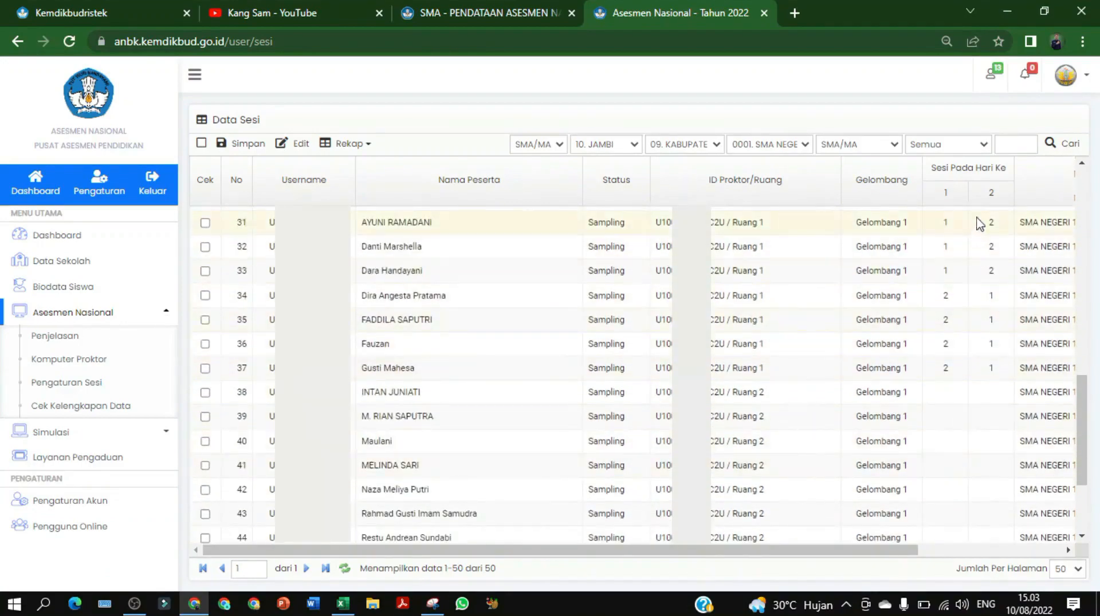
scroll(966, 345, up, 7)
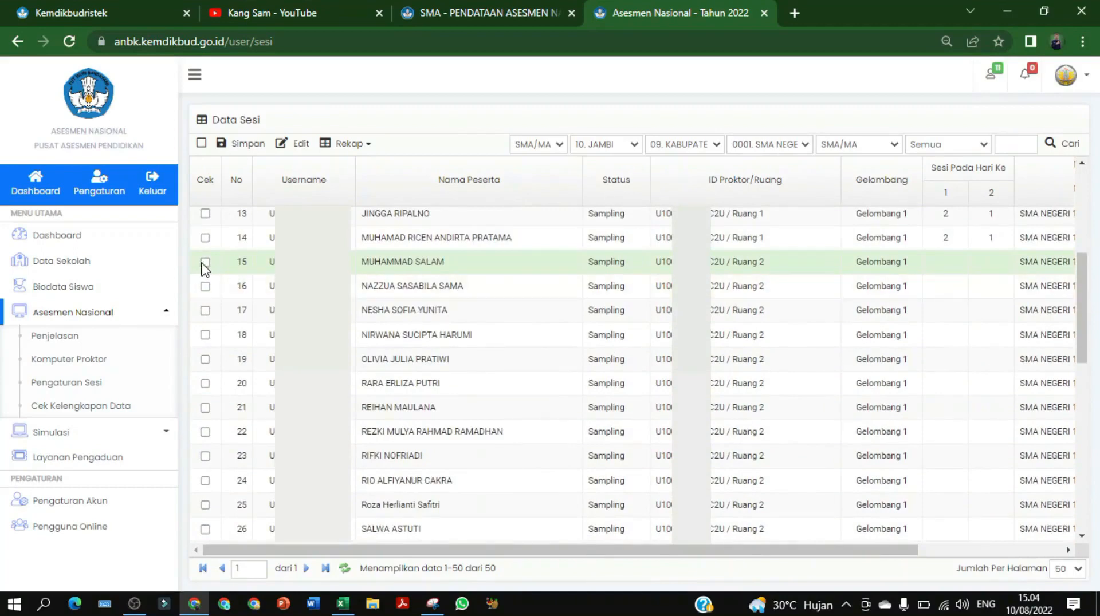
Tick the Cek checkboxes for rows 15–21
click(205, 263)
click(205, 286)
click(205, 310)
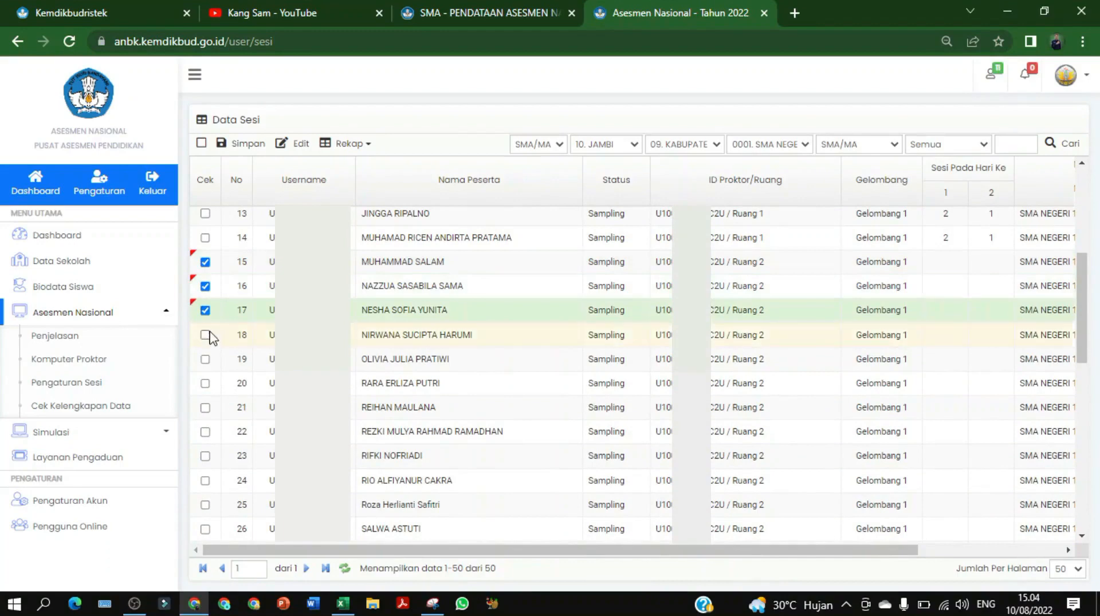
click(205, 335)
click(206, 359)
click(205, 383)
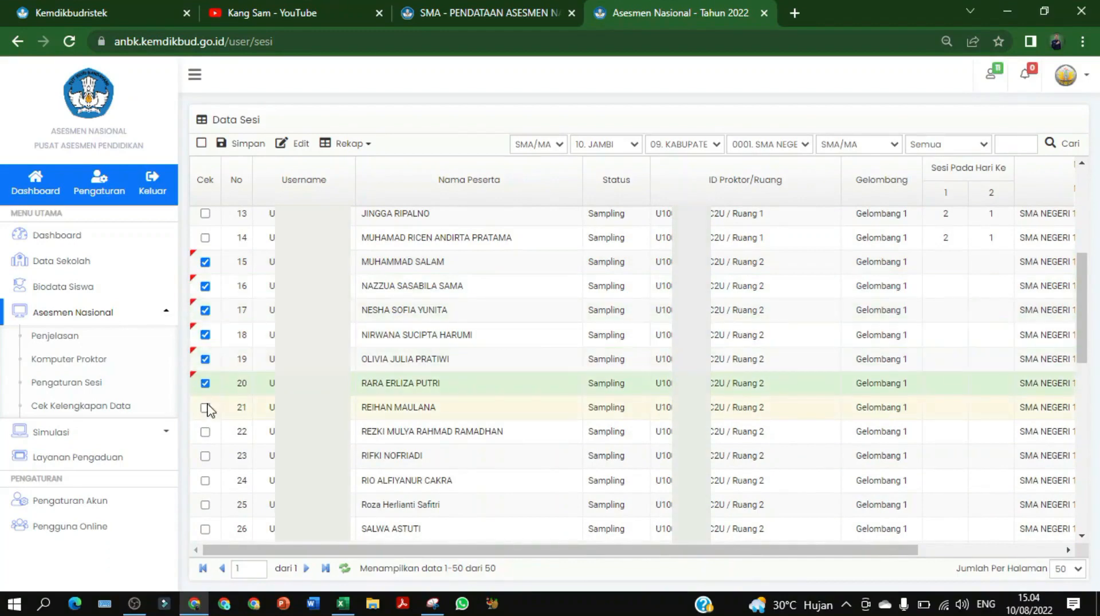
click(205, 408)
Tick the Cek checkboxes for rows 38–41 further down
scroll(265, 414, down, 4)
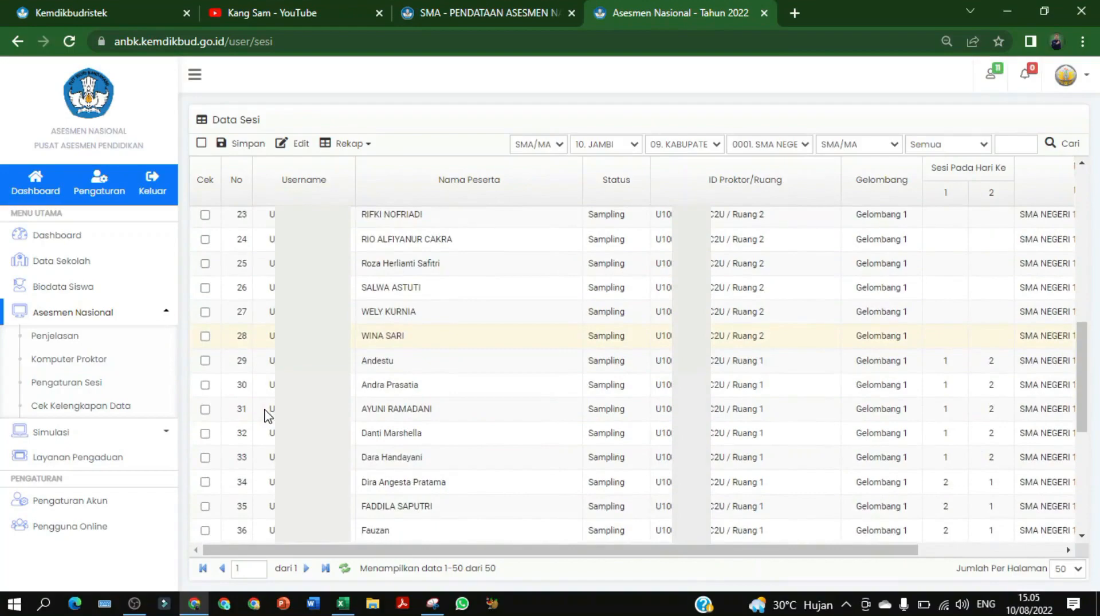
scroll(265, 414, down, 5)
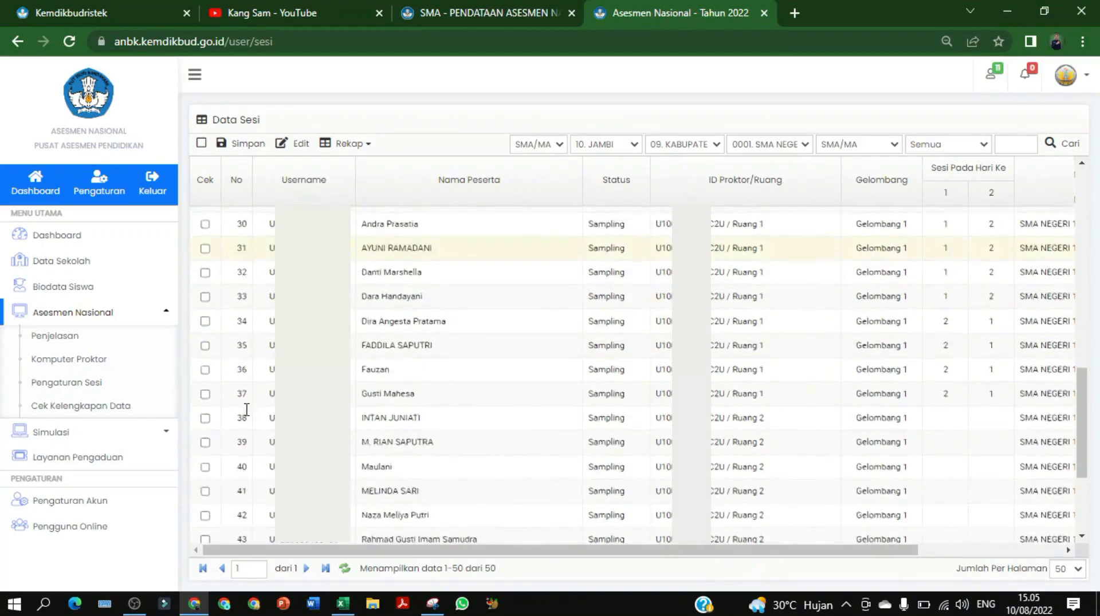
scroll(246, 408, up, 1)
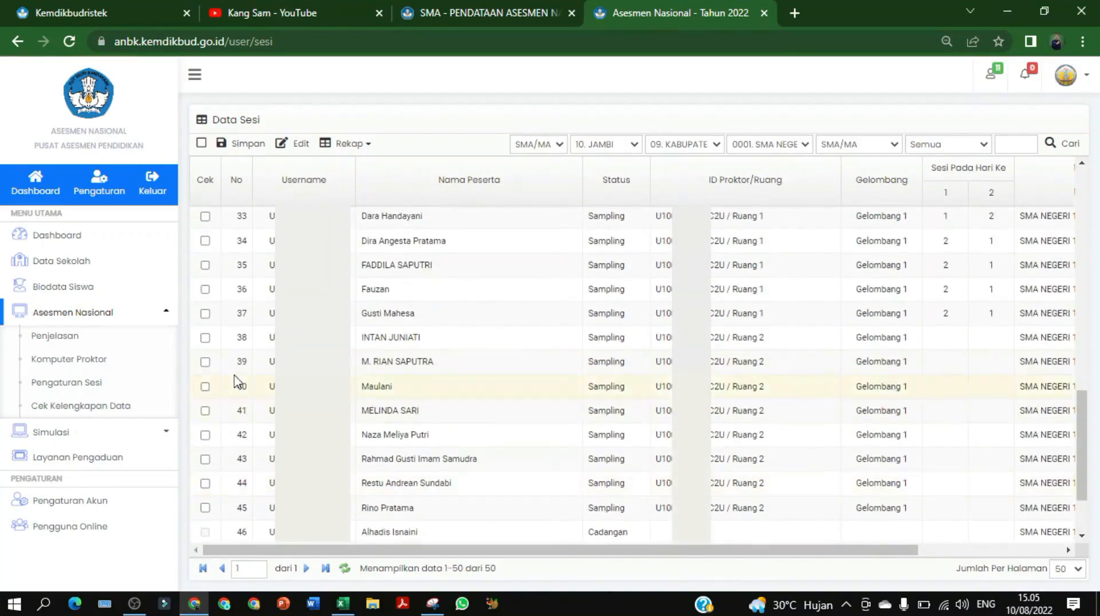
click(205, 337)
click(205, 361)
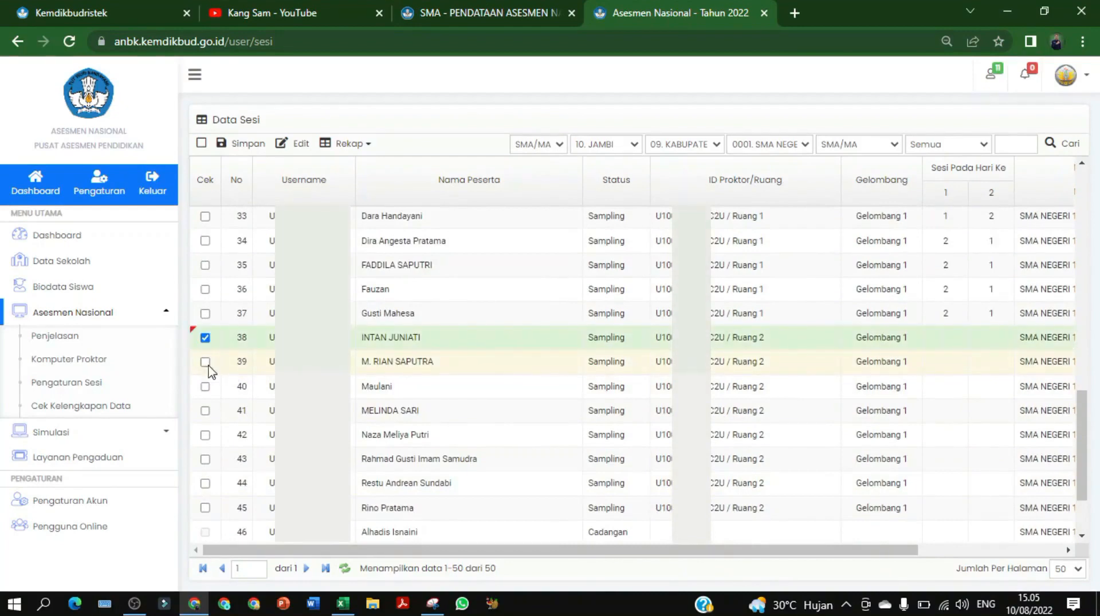
click(205, 387)
click(205, 411)
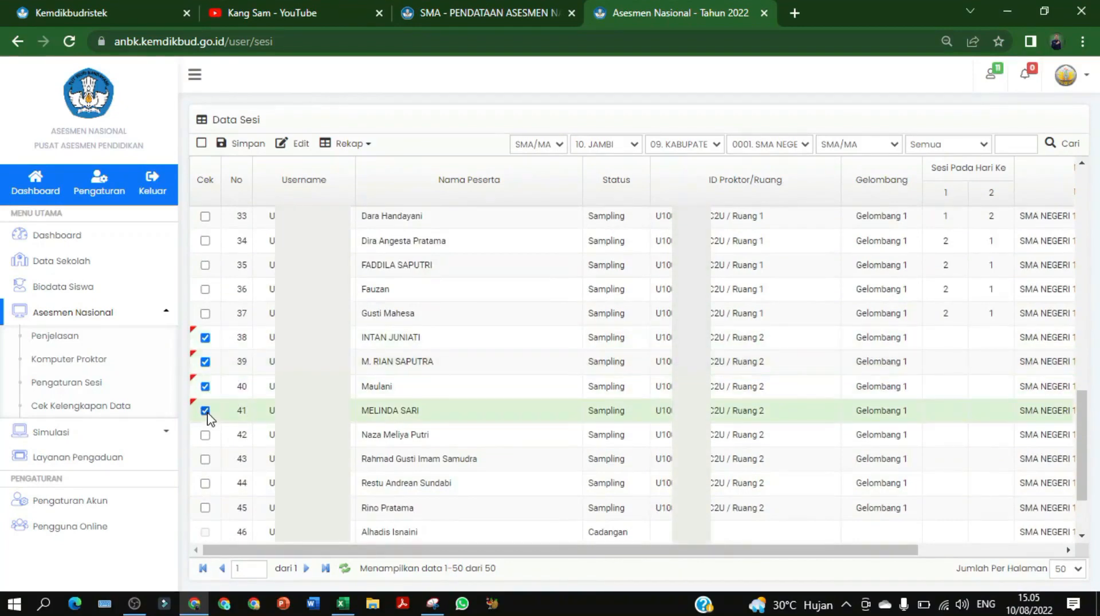
Save the ticked students to Ruang 2, Gelombang 1, Sesi Hari Ke 1 = 1, Hari Ke 2 = 2
click(297, 148)
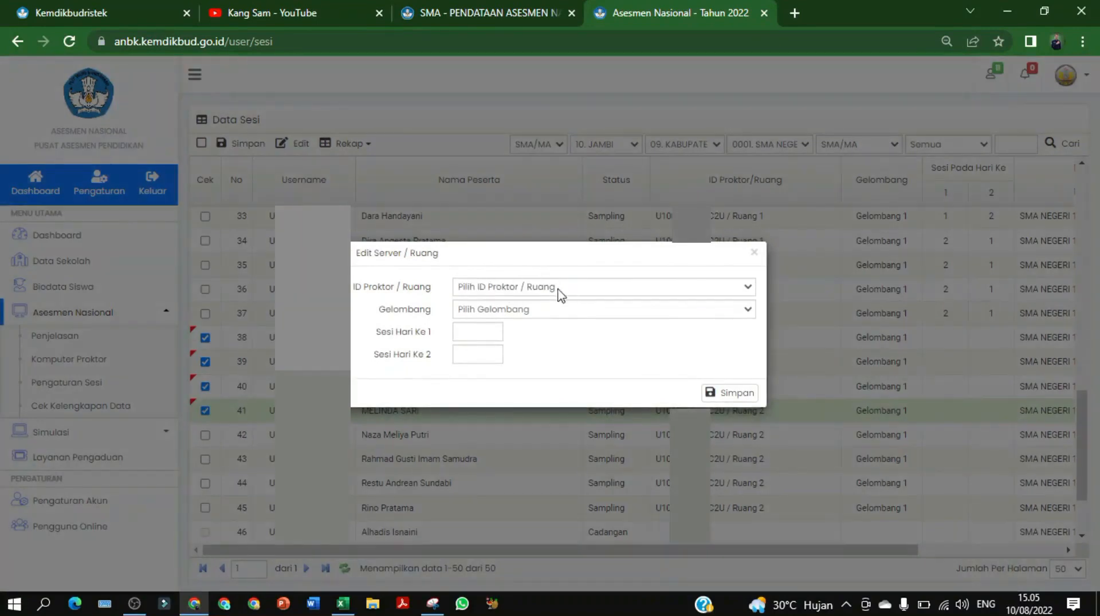
click(554, 288)
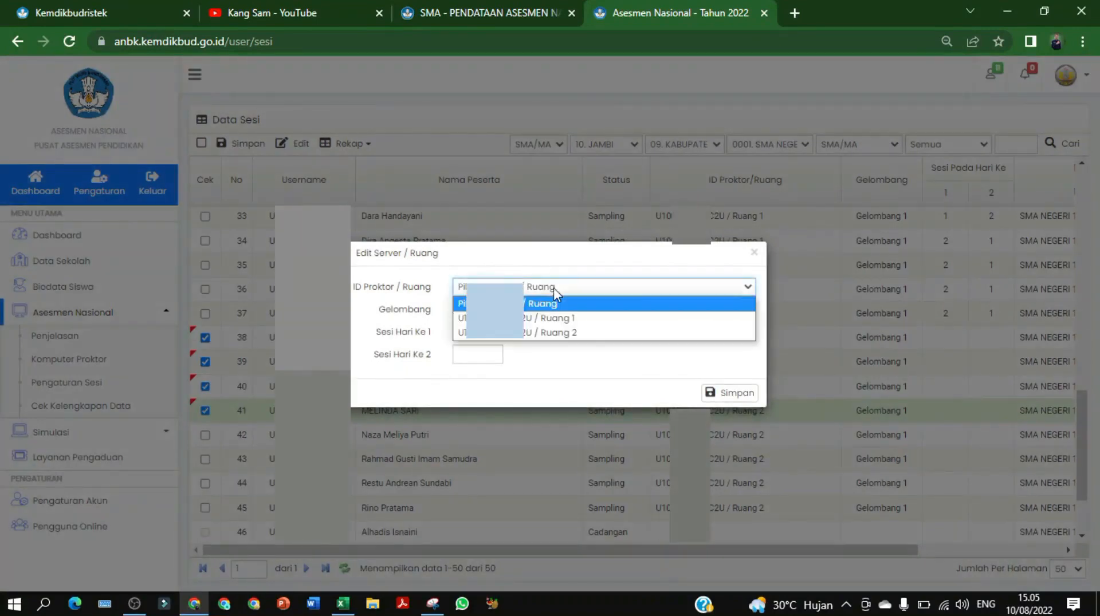
click(567, 332)
click(555, 312)
click(540, 343)
click(488, 325)
click(475, 368)
click(475, 355)
click(475, 421)
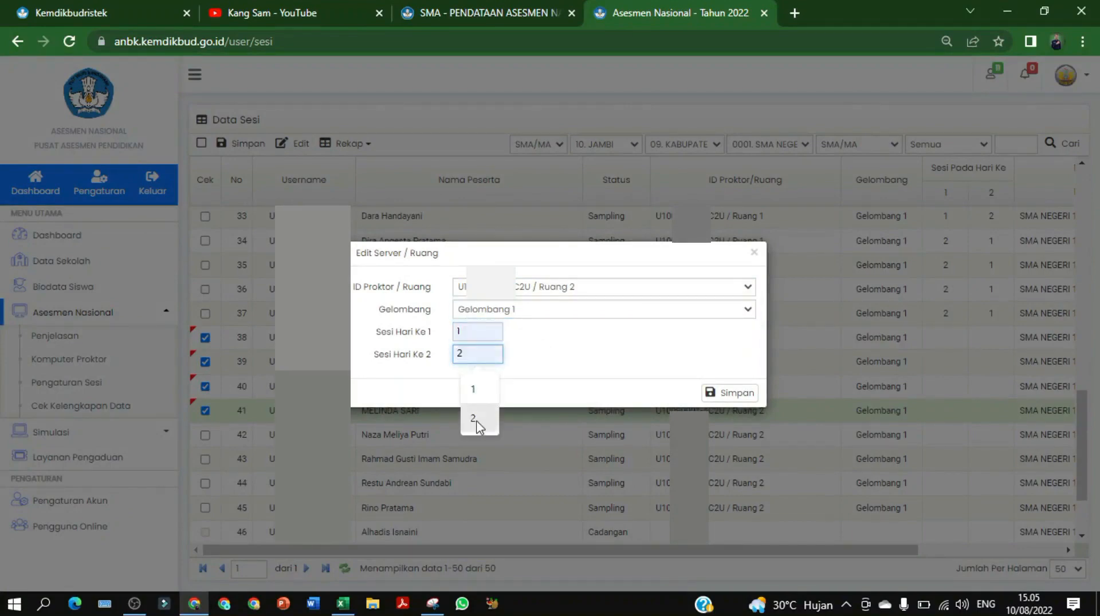
click(478, 426)
click(739, 394)
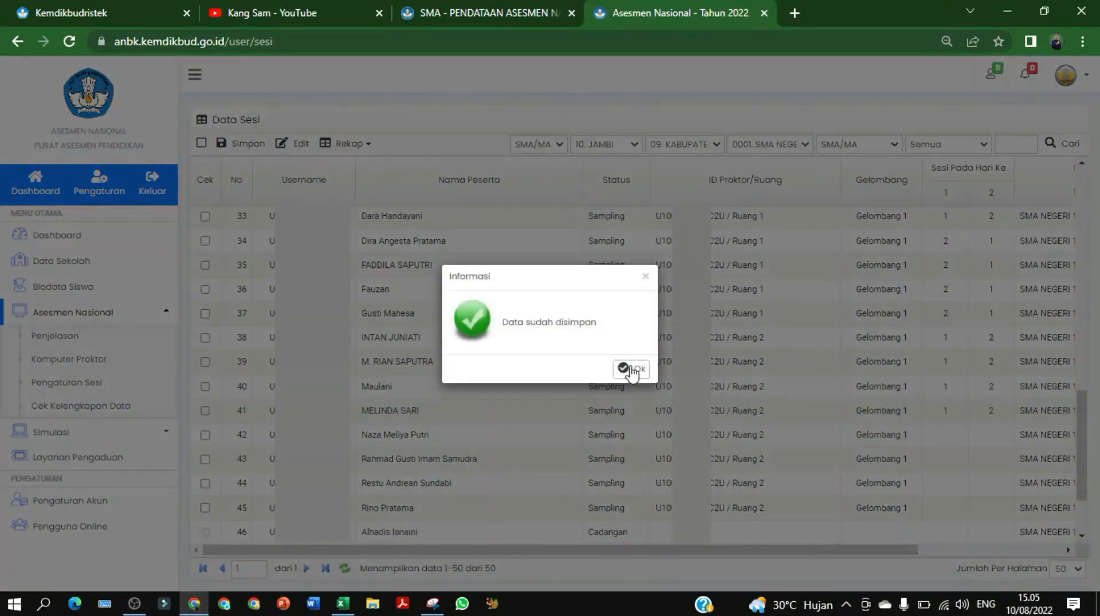
click(633, 367)
scroll(616, 378, up, 5)
scroll(616, 376, up, 5)
scroll(614, 369, down, 4)
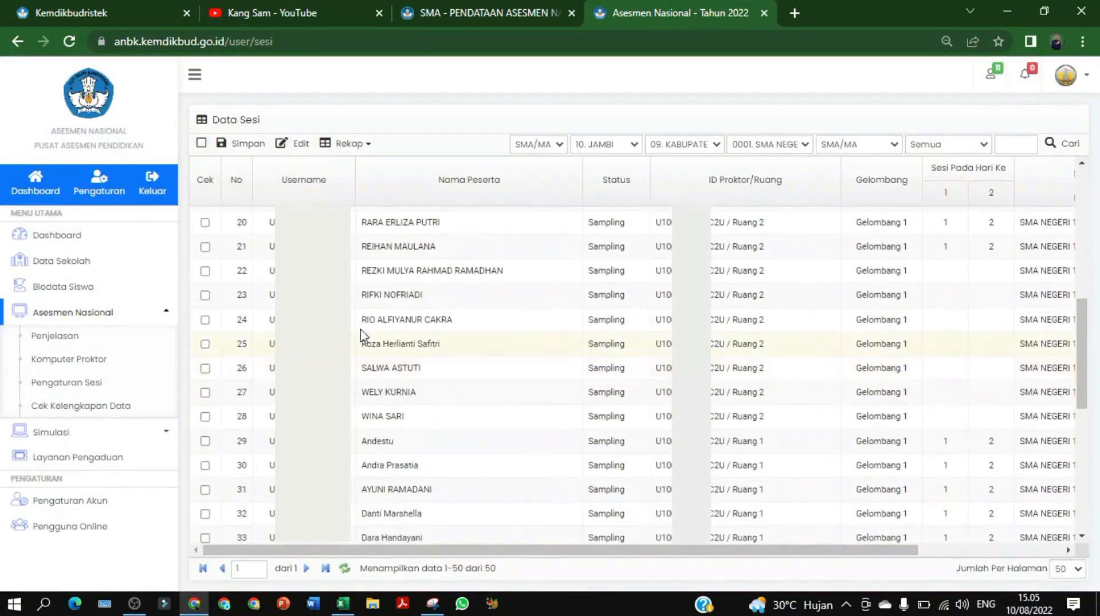
Tick the Cek checkboxes for rows 22–28 and 42–45
click(204, 271)
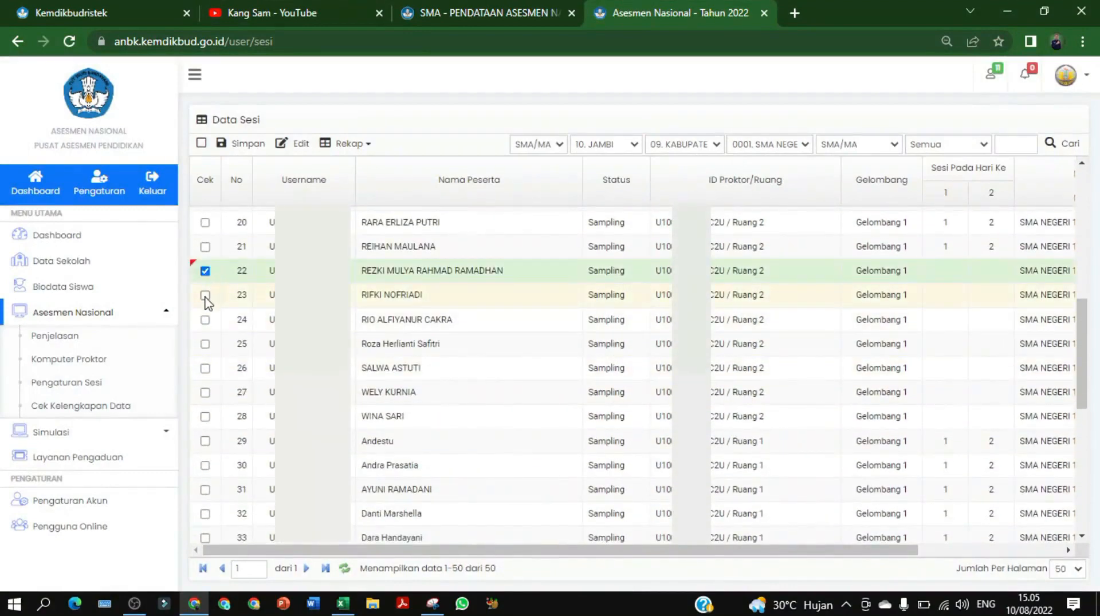
click(205, 296)
click(204, 320)
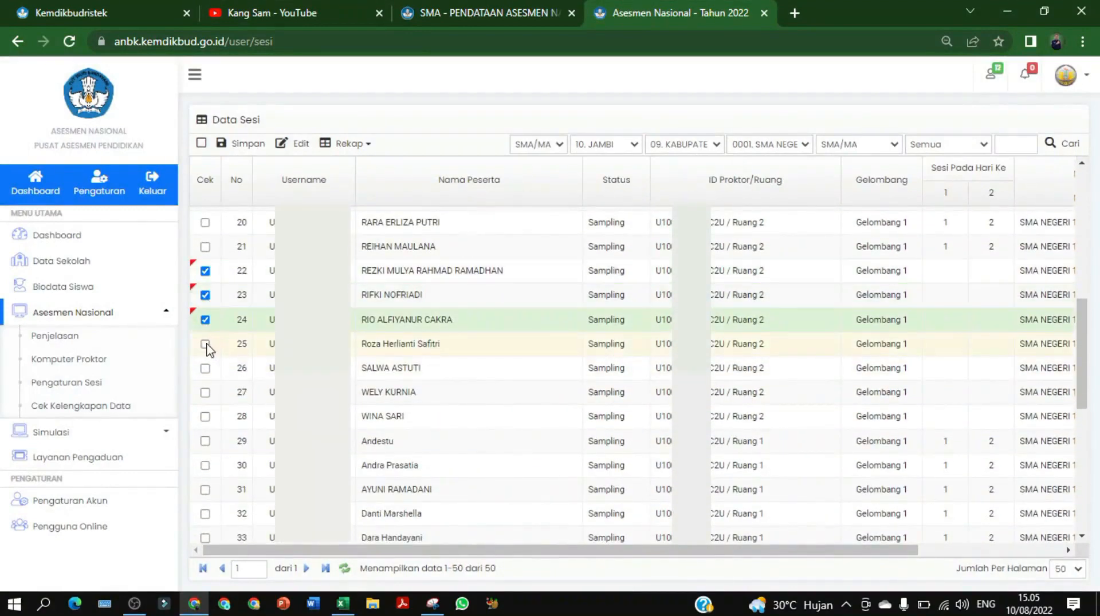
click(205, 344)
click(205, 368)
click(205, 392)
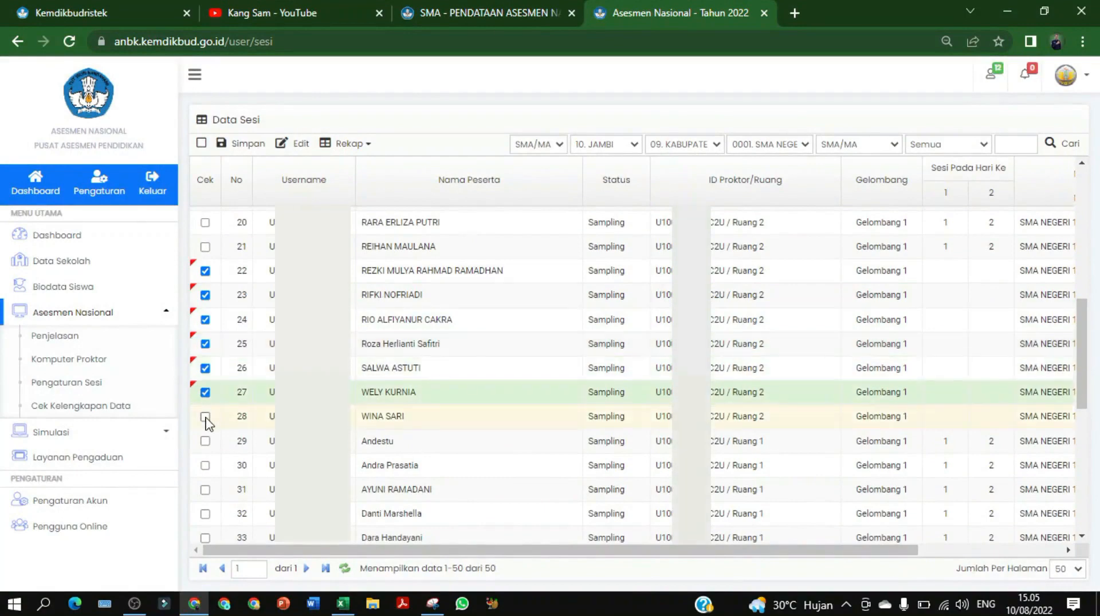
click(205, 417)
scroll(219, 455, down, 7)
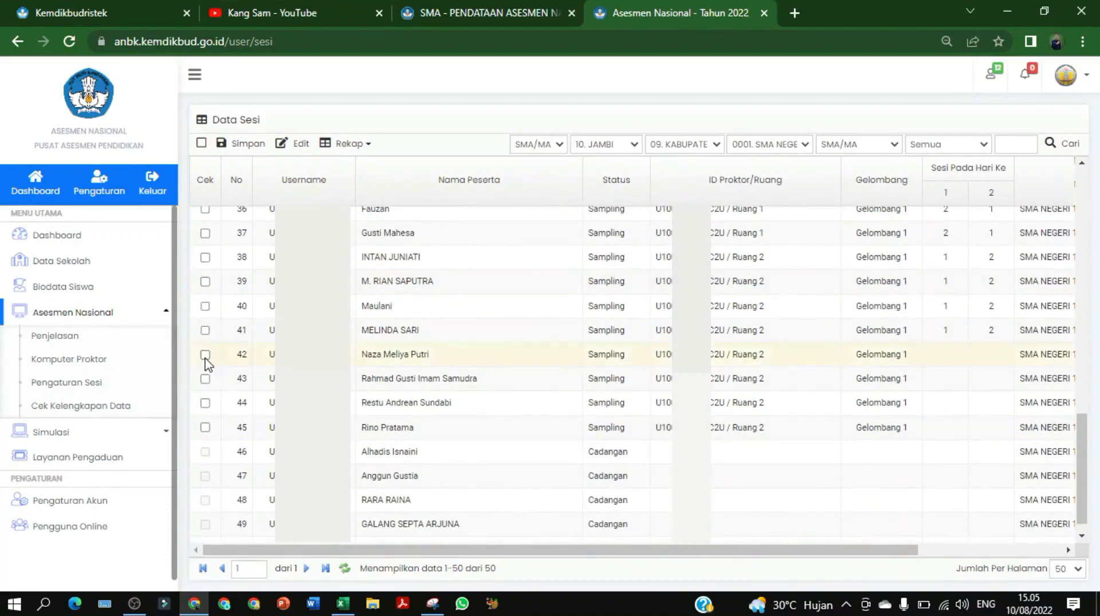
click(205, 354)
click(205, 378)
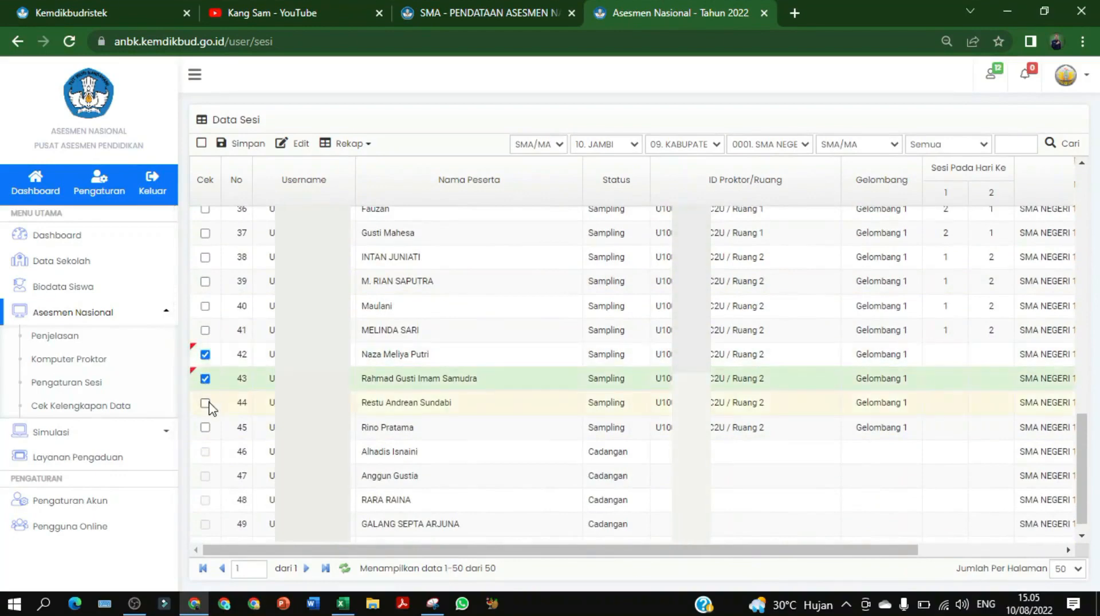
click(205, 403)
click(205, 427)
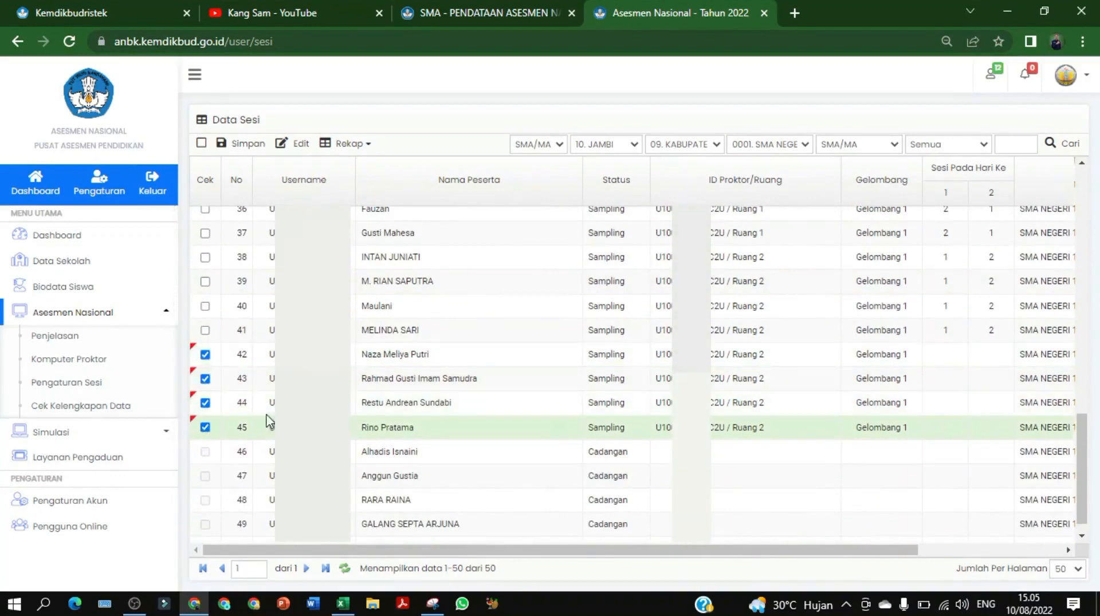
Save them to Ruang 2, Gelombang 1, Sesi Hari Ke 1 = 2, Hari Ke 2 = 1
click(288, 146)
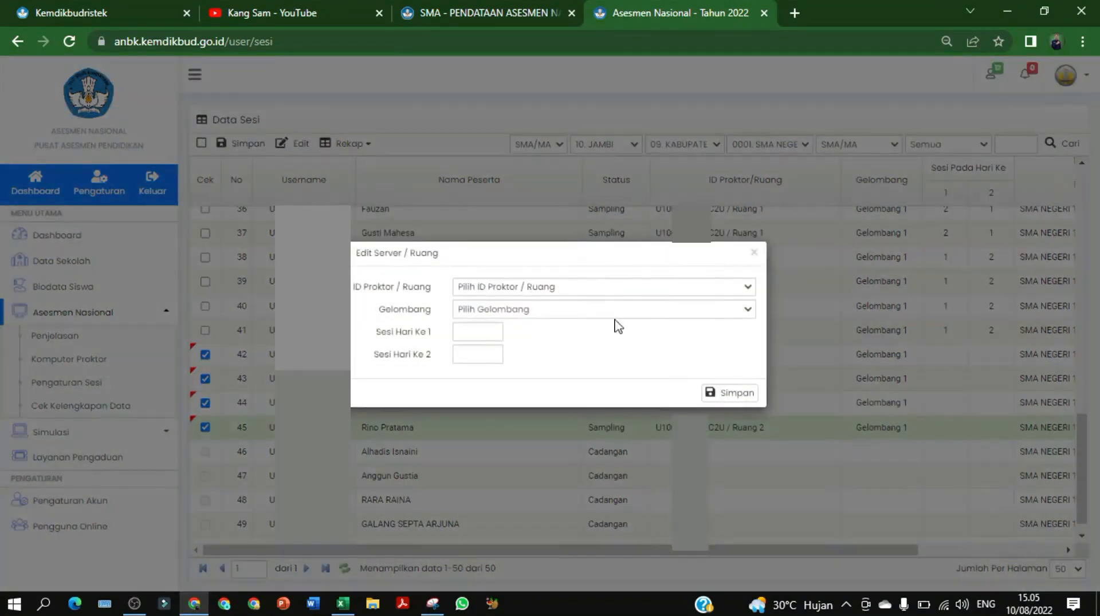
click(613, 291)
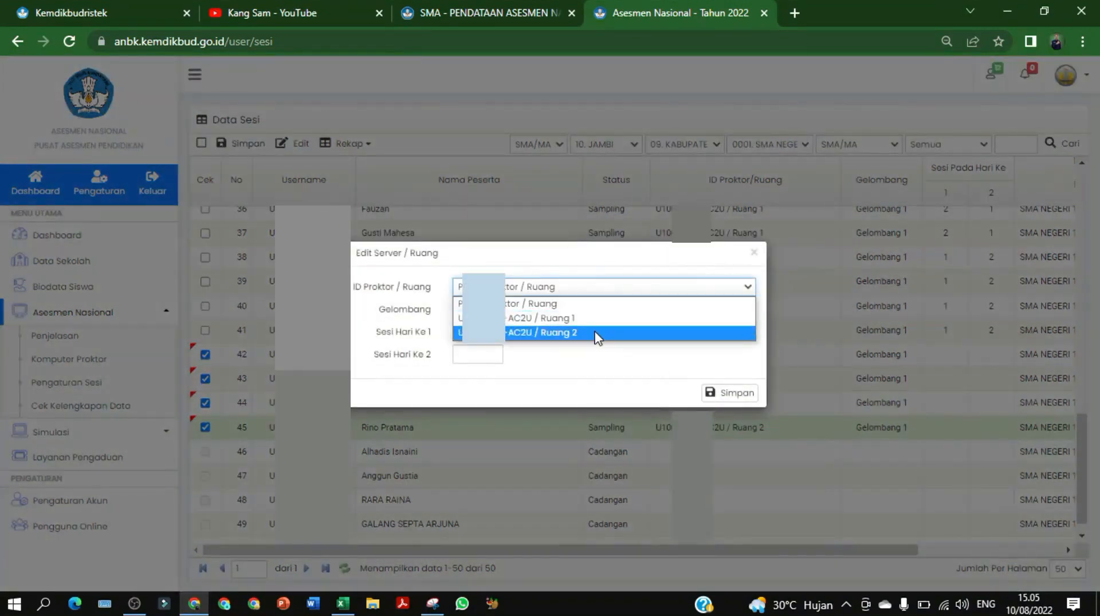
click(596, 334)
click(582, 312)
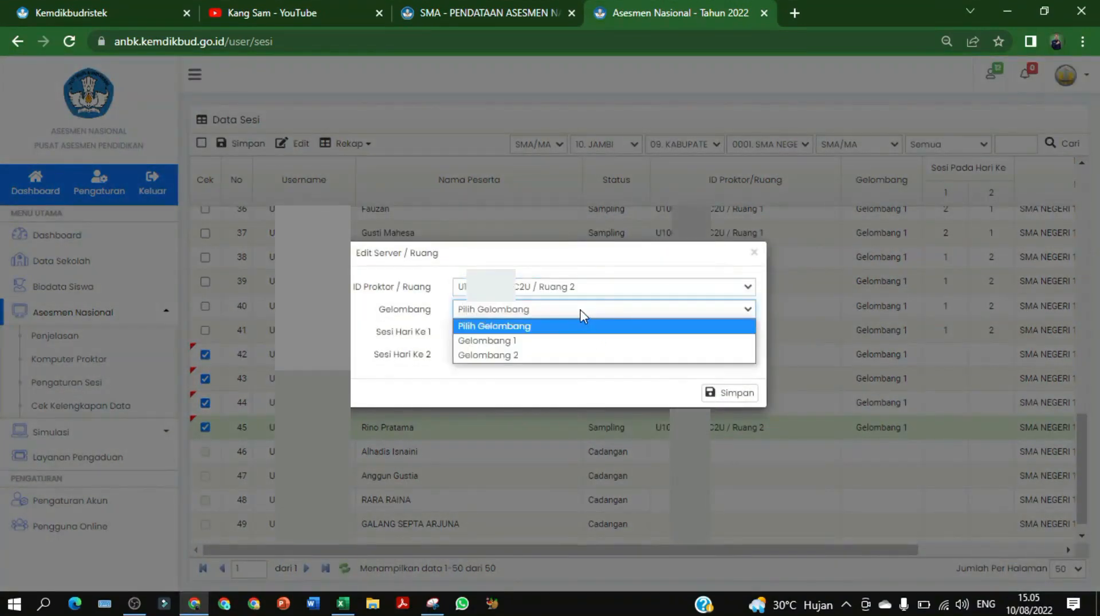
click(519, 344)
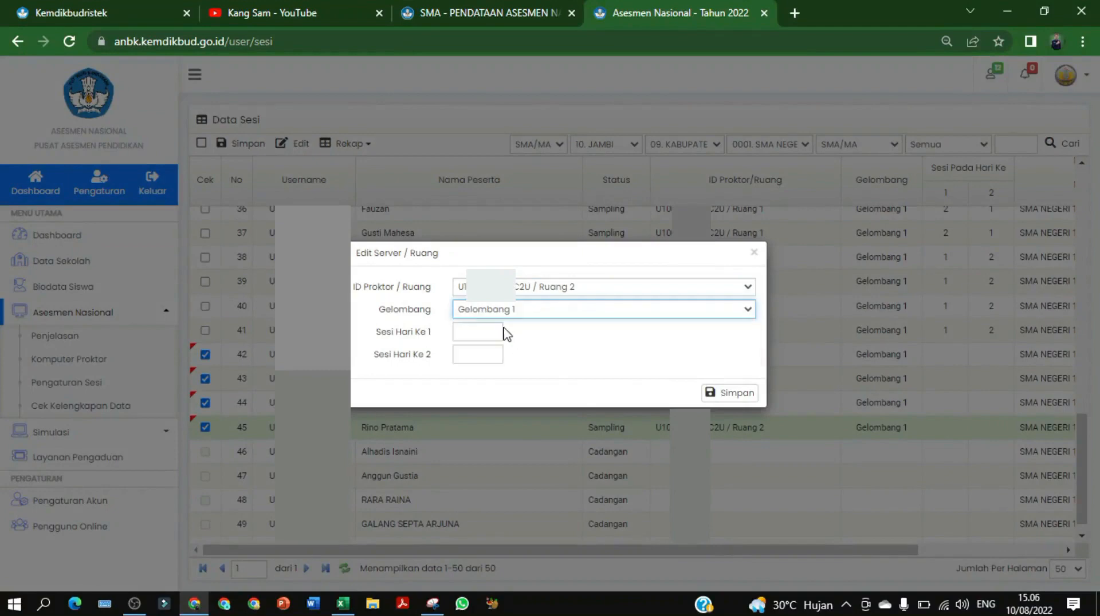
click(475, 334)
click(481, 394)
click(469, 363)
click(487, 385)
click(728, 396)
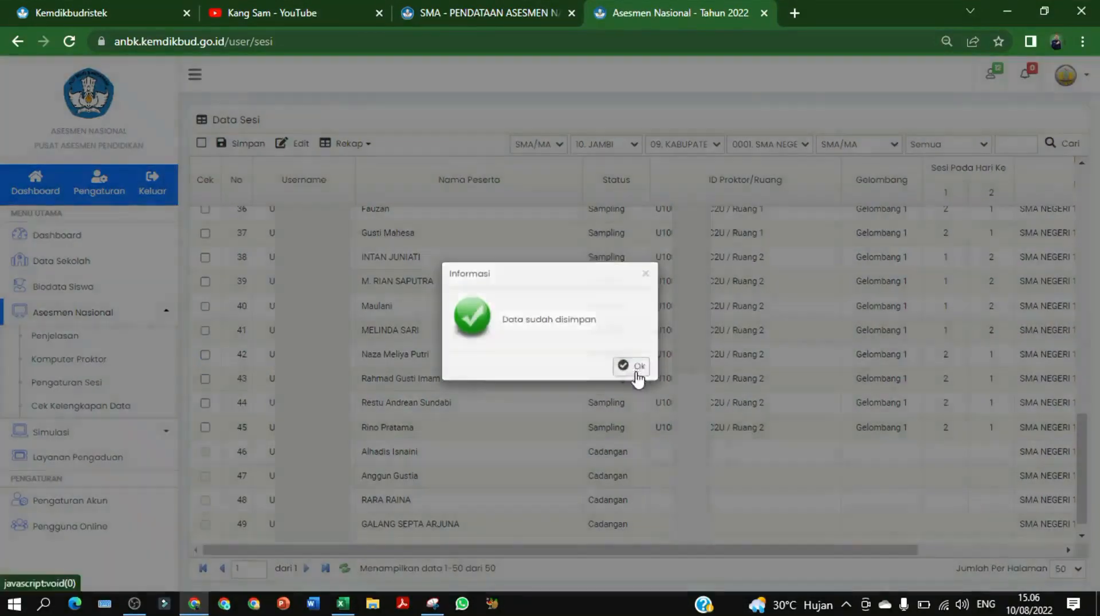
click(635, 367)
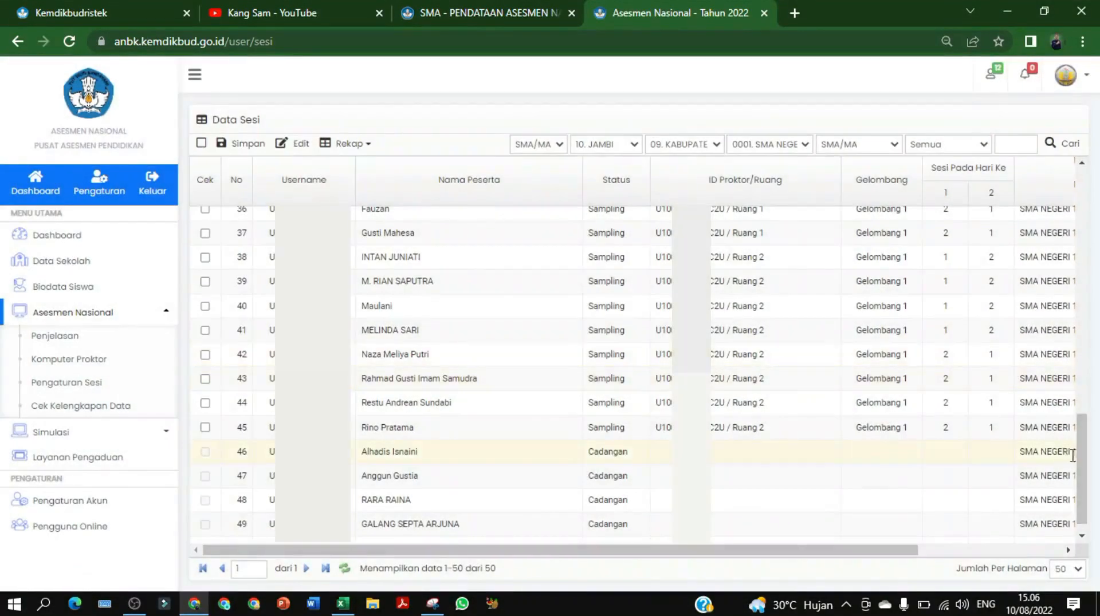
drag(1082, 453, 1098, 172)
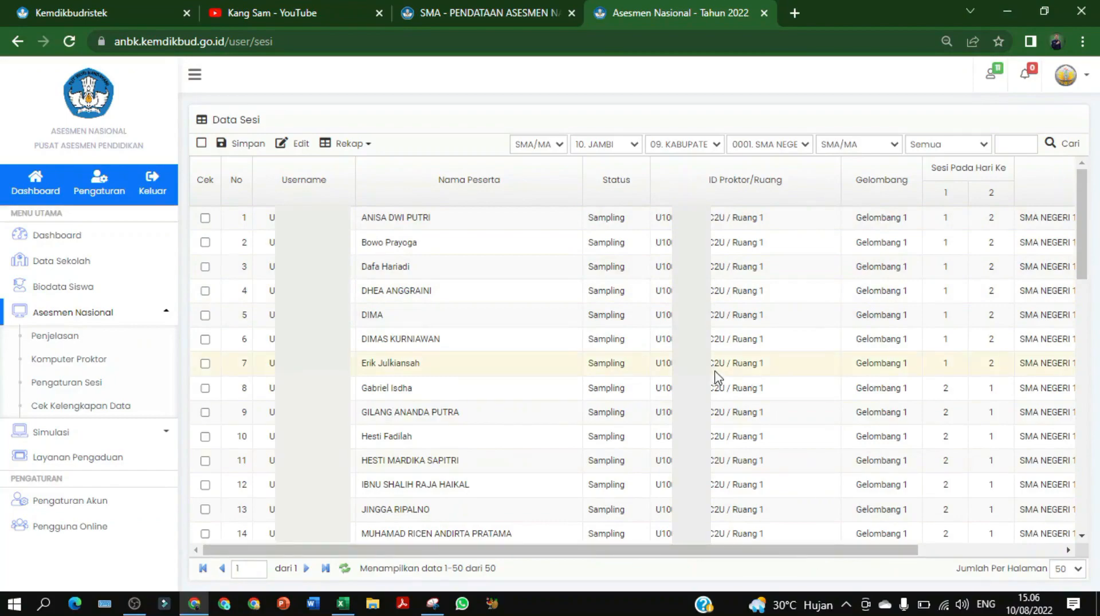
scroll(495, 418, down, 15)
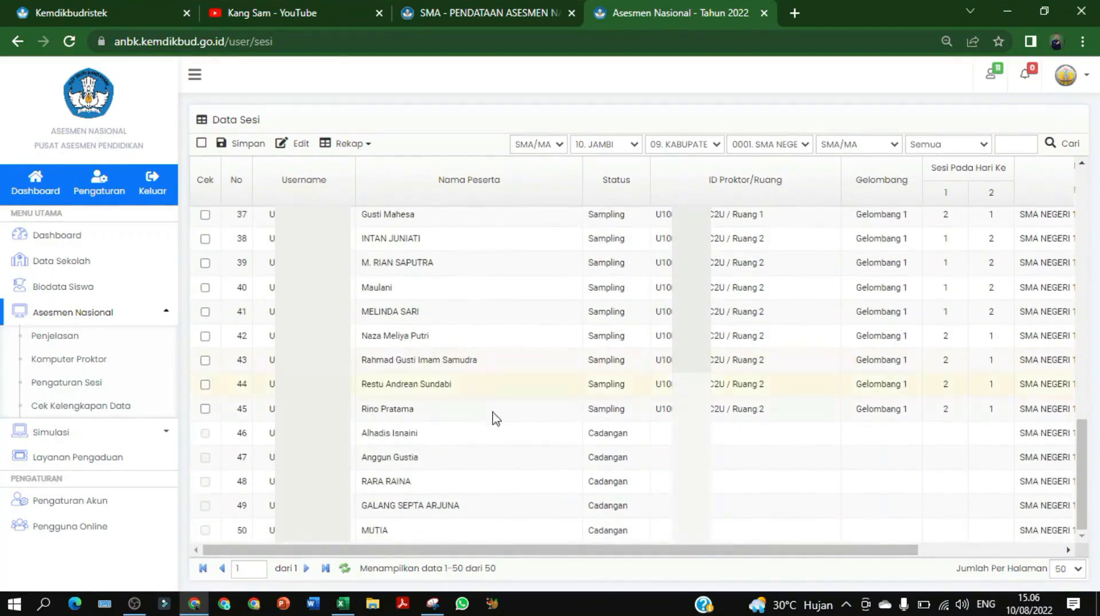
click(431, 441)
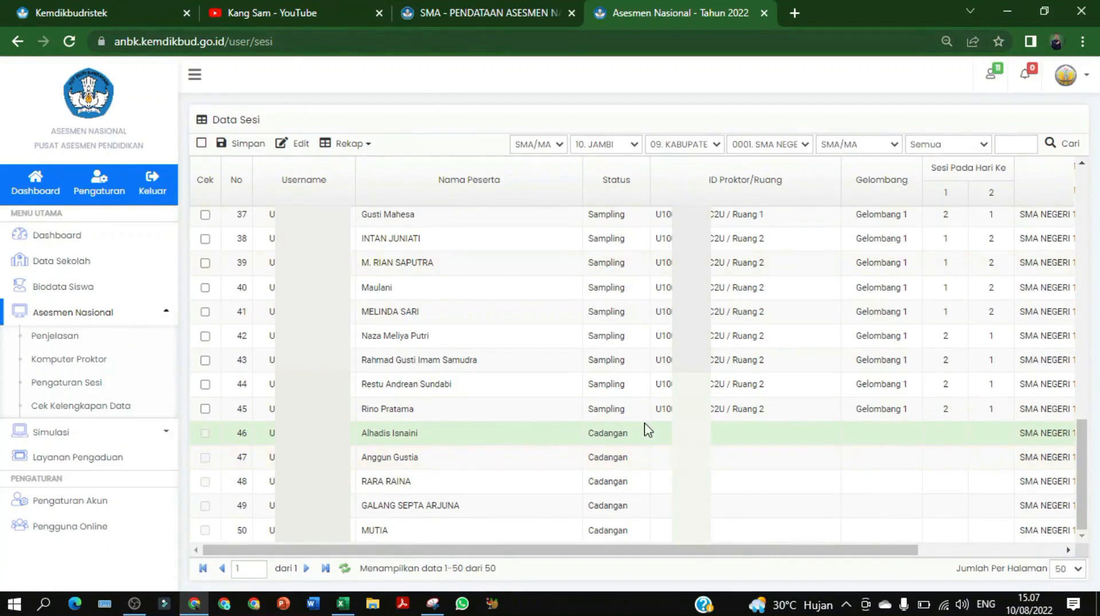
scroll(647, 429, up, 15)
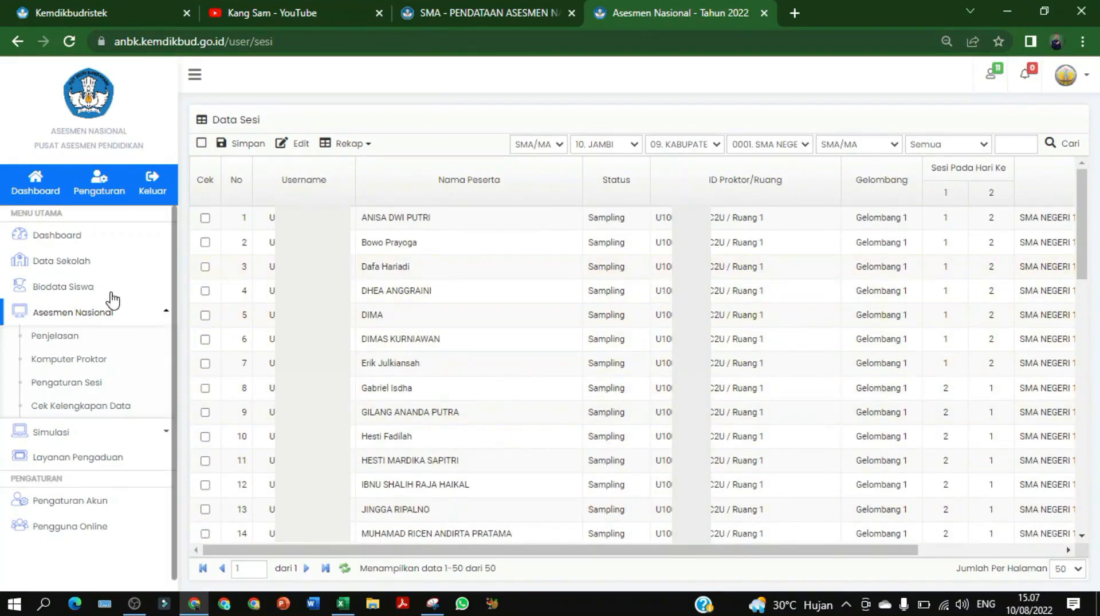
click(161, 312)
click(160, 312)
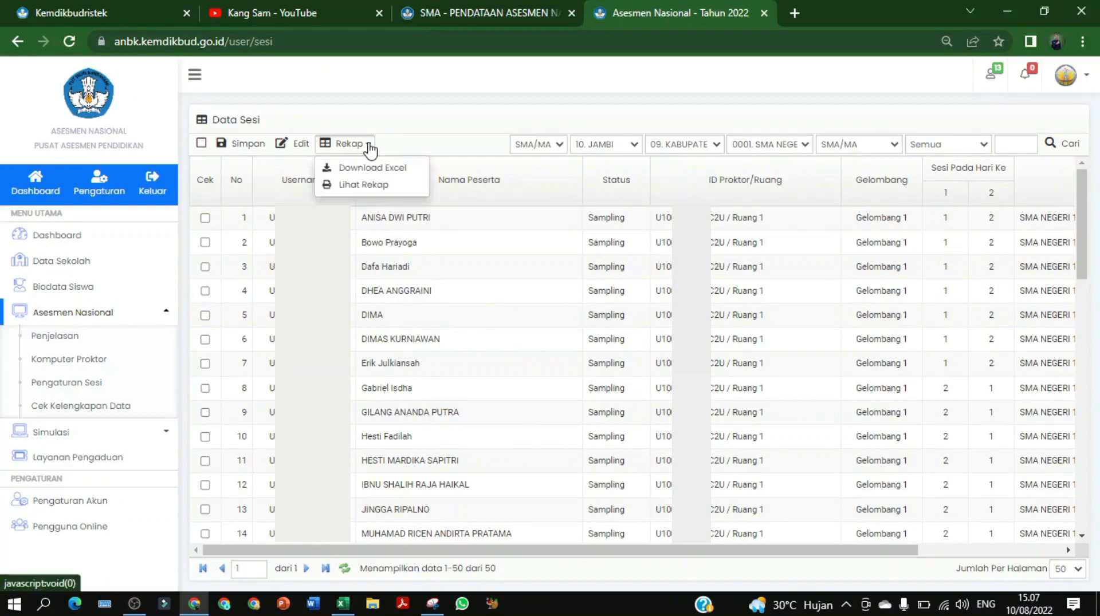
View the Lihat Rekap summary, go back with Kembali, then choose Rekap > Download Excel
click(366, 185)
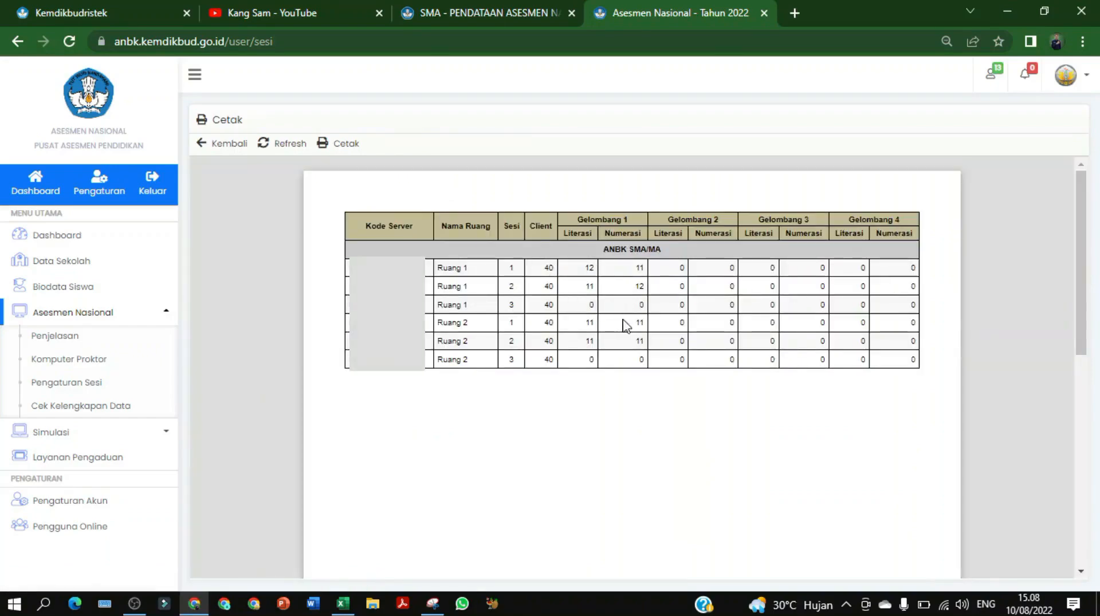
click(225, 144)
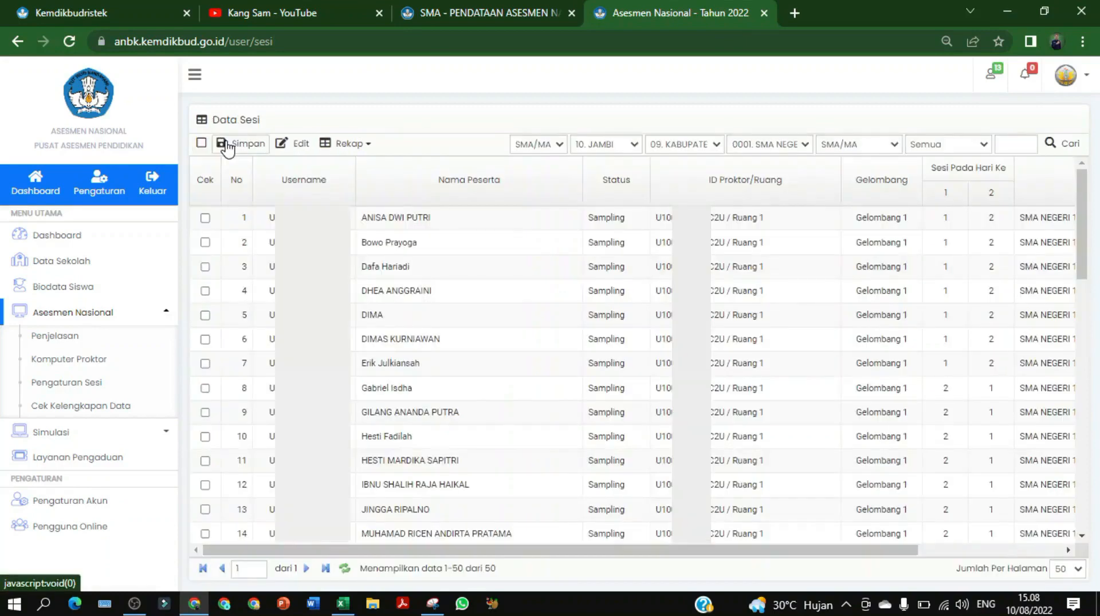
click(341, 145)
click(383, 171)
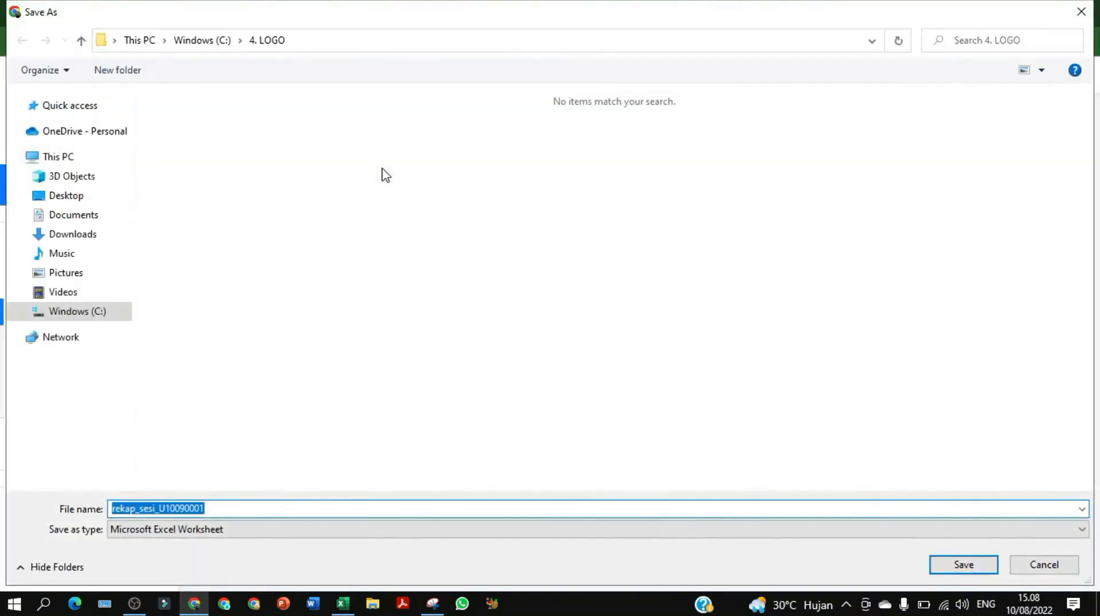
Save the recap Excel file in C:\14. ANBK\ANBK 2022 with '2022' appended to its name
click(214, 41)
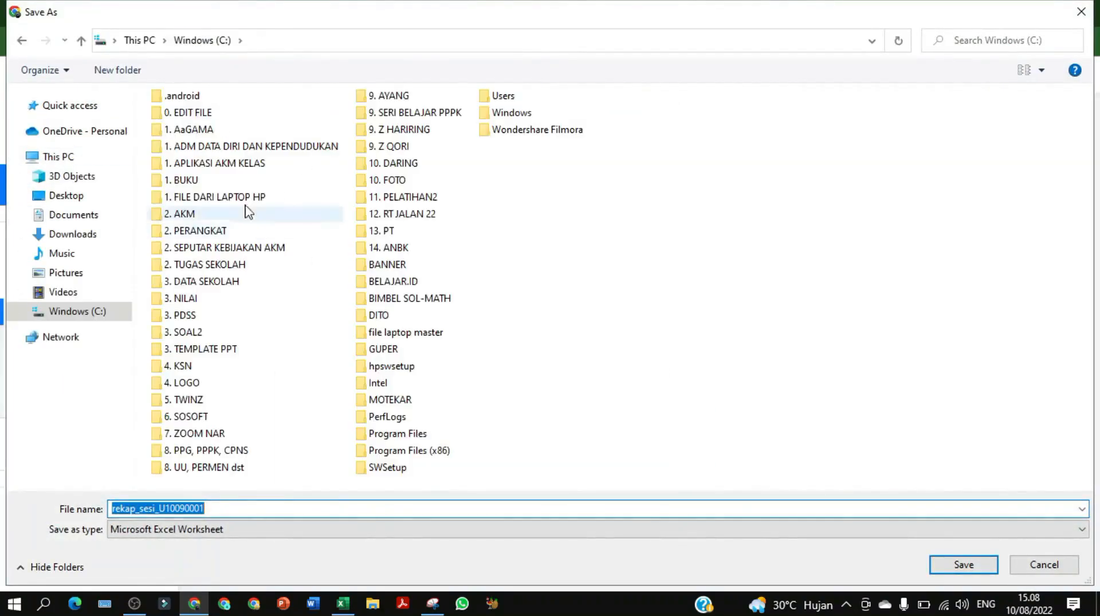
double_click(395, 250)
double_click(198, 135)
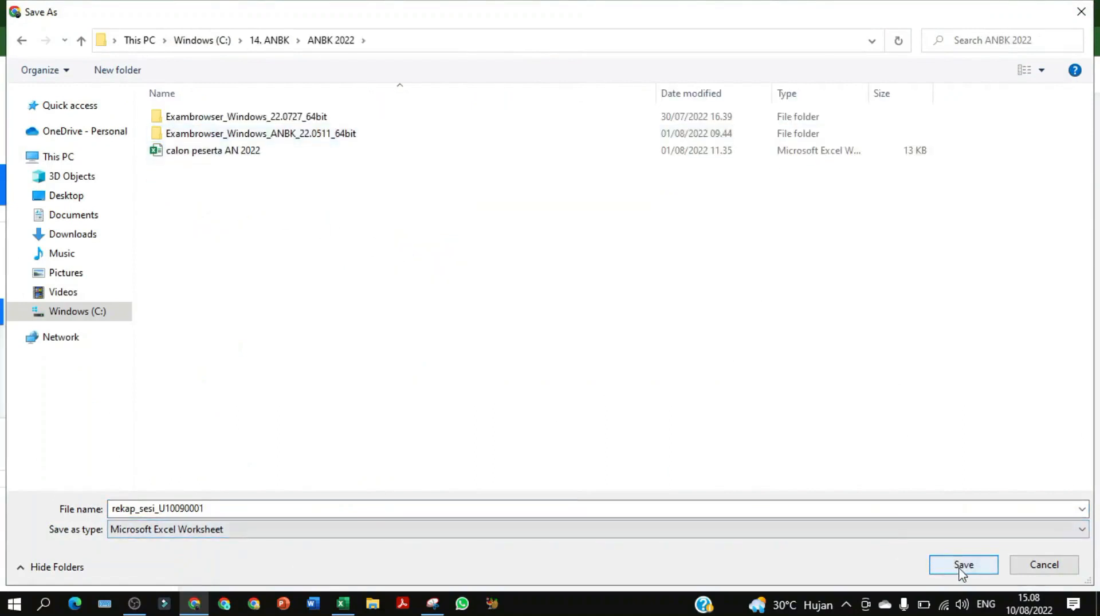
double_click(437, 508)
click(434, 507)
text(2)
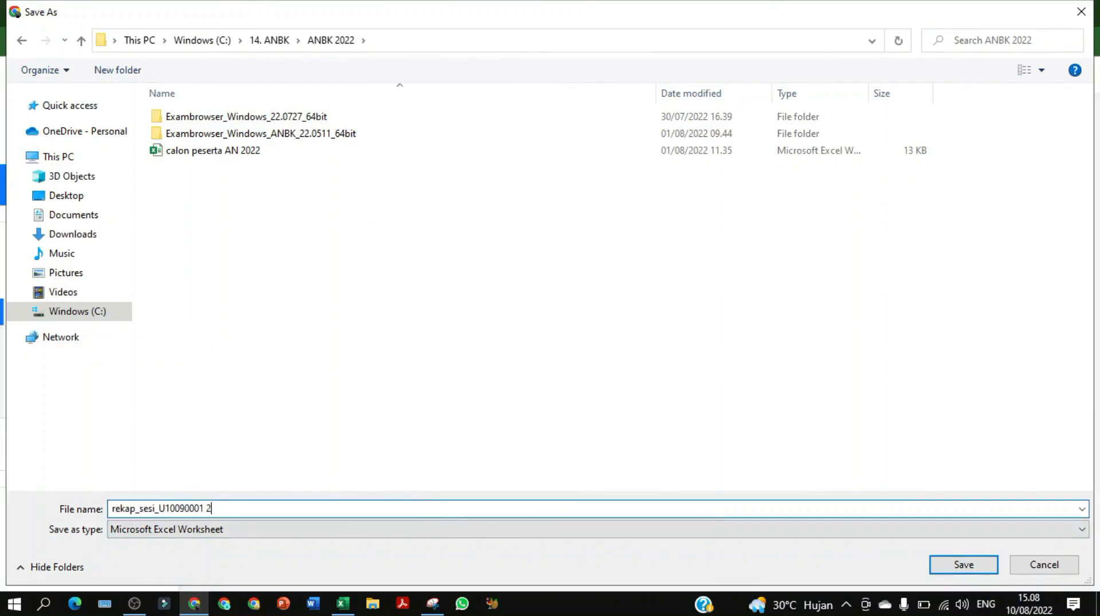
text(022)
click(964, 565)
click(367, 145)
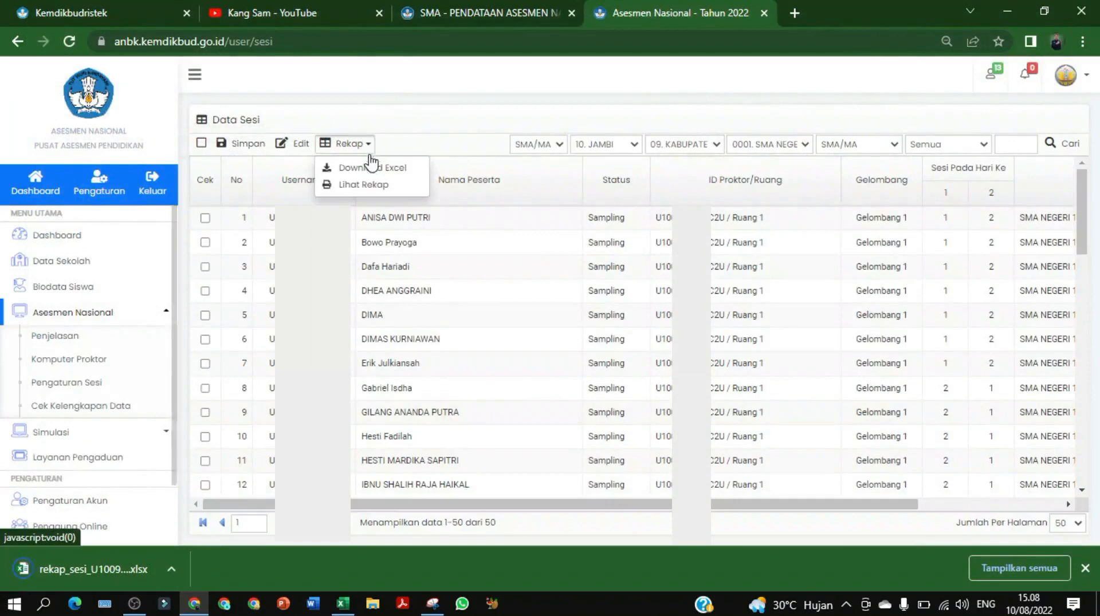
Open Rekap > Lihat Rekap to see Literasi and Numerasi counts per room and session
click(373, 182)
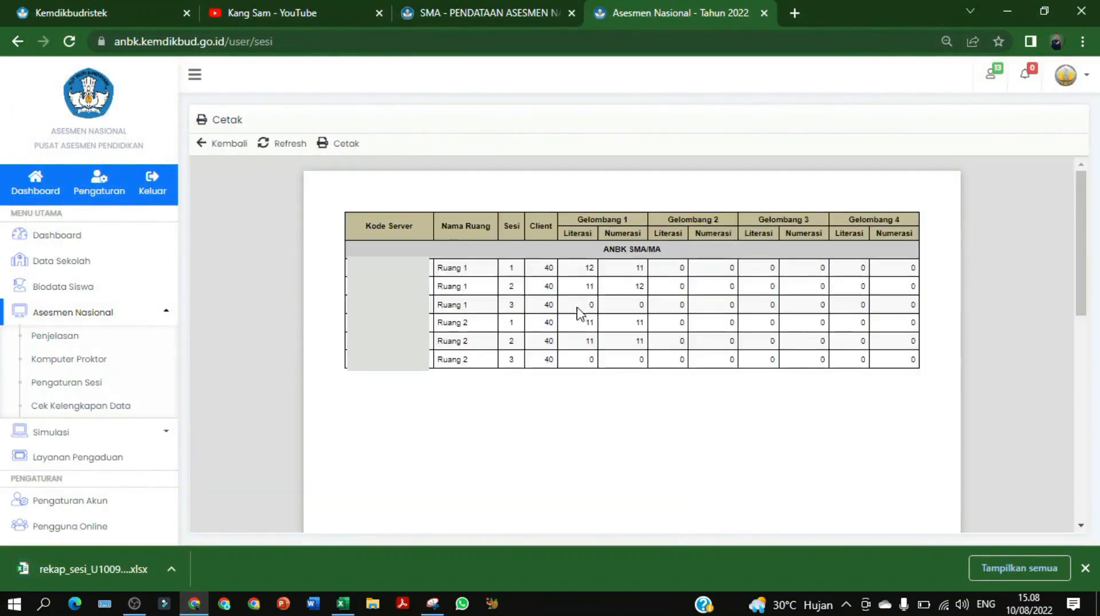